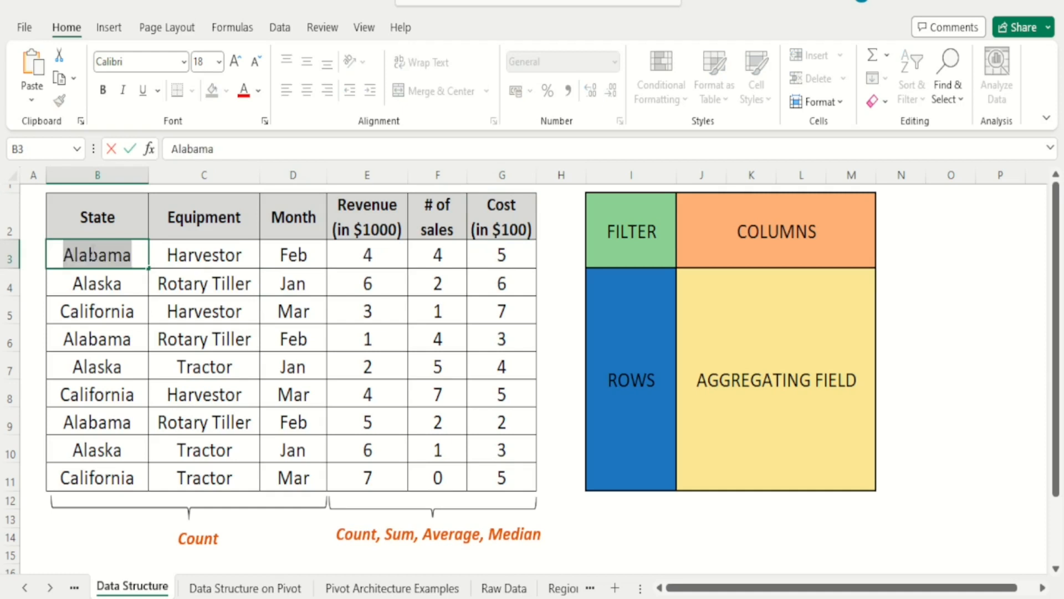
Leave State cell B3 and examine the Revenue (in $1000) values in rows 3 to 6.
key(Return)
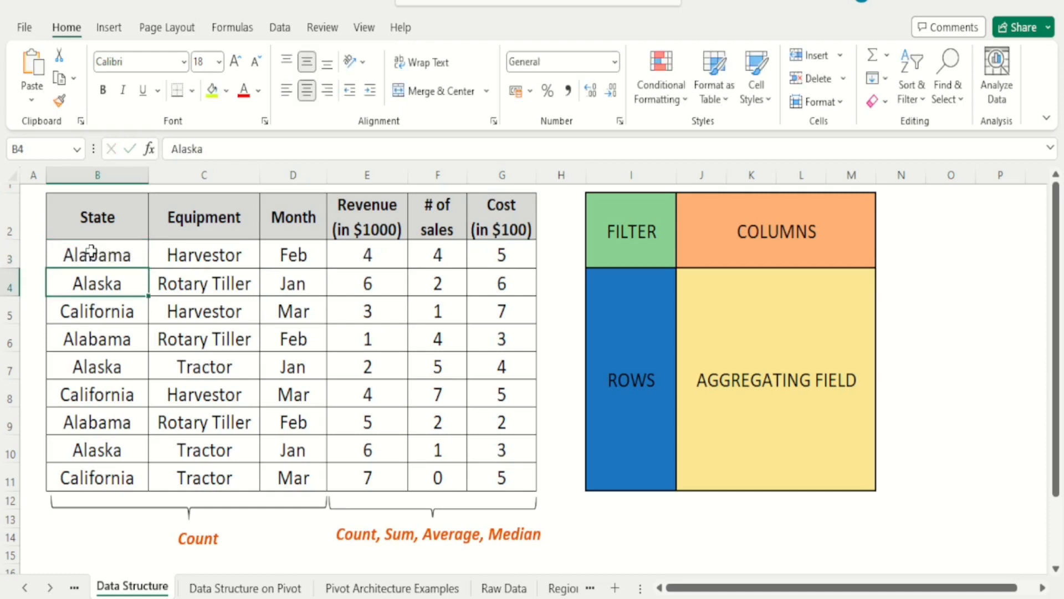
key(Up)
key(Right)
key(Right)
key(Right)
key(Down)
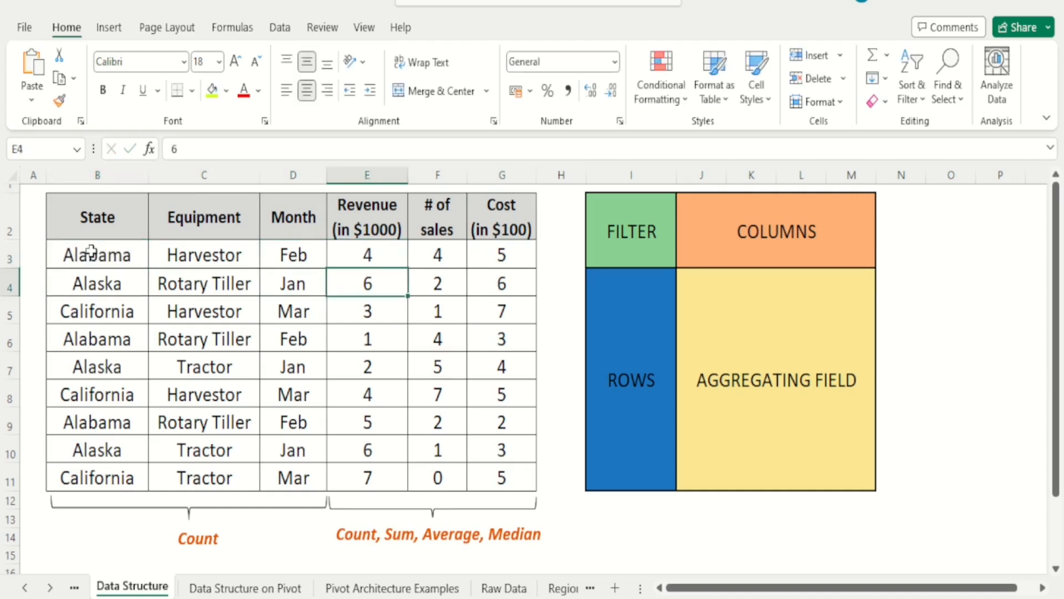
key(Up)
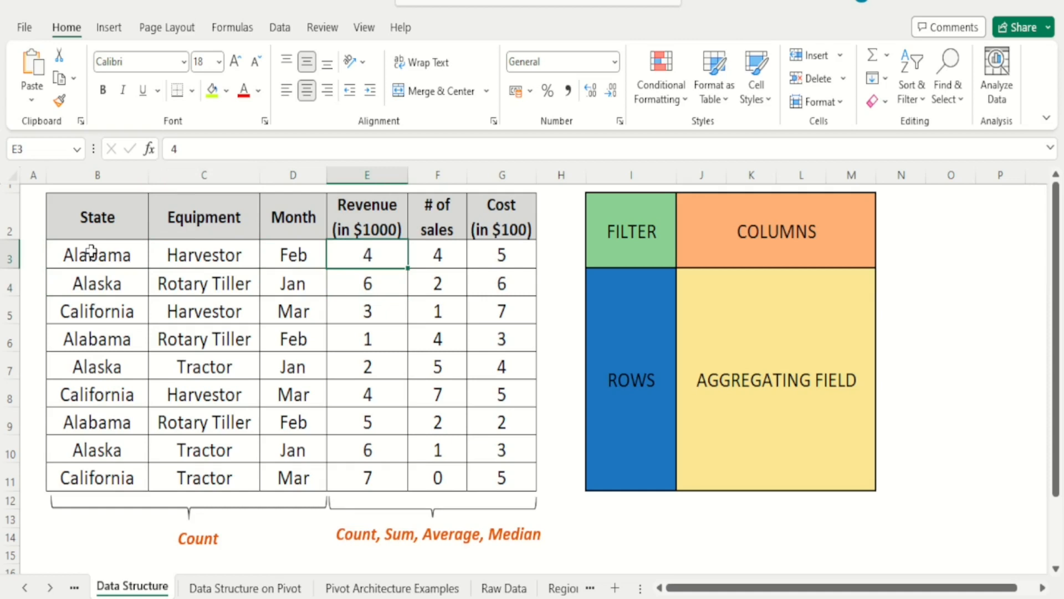
key(Down)
key(Down)
key(Down)
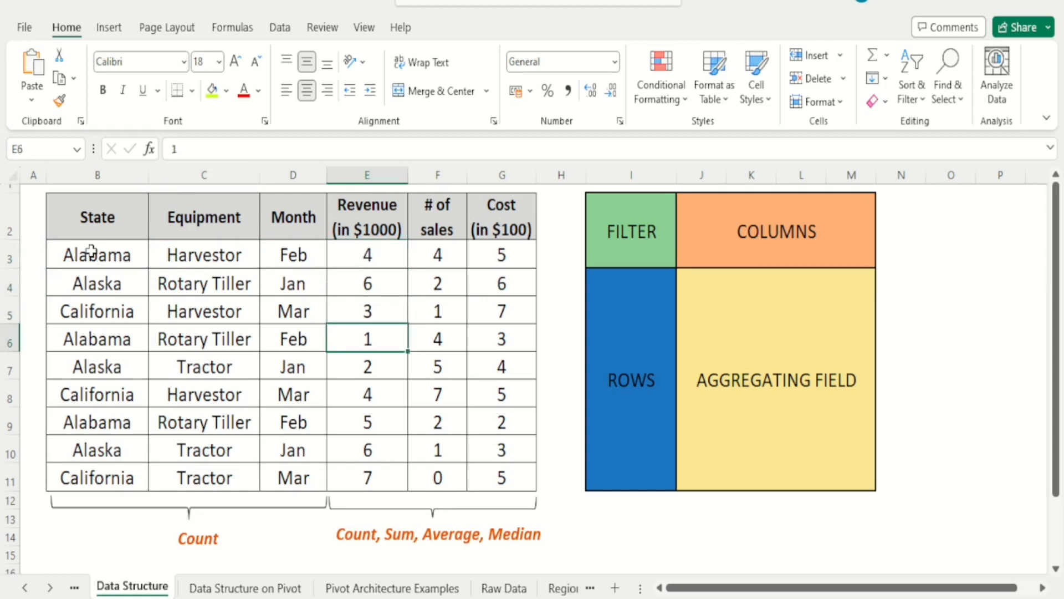
Compare the Equipment and Month text fields with the numeric Revenue field in the Data Structure table.
key(Left)
key(Left)
key(Right)
key(Right)
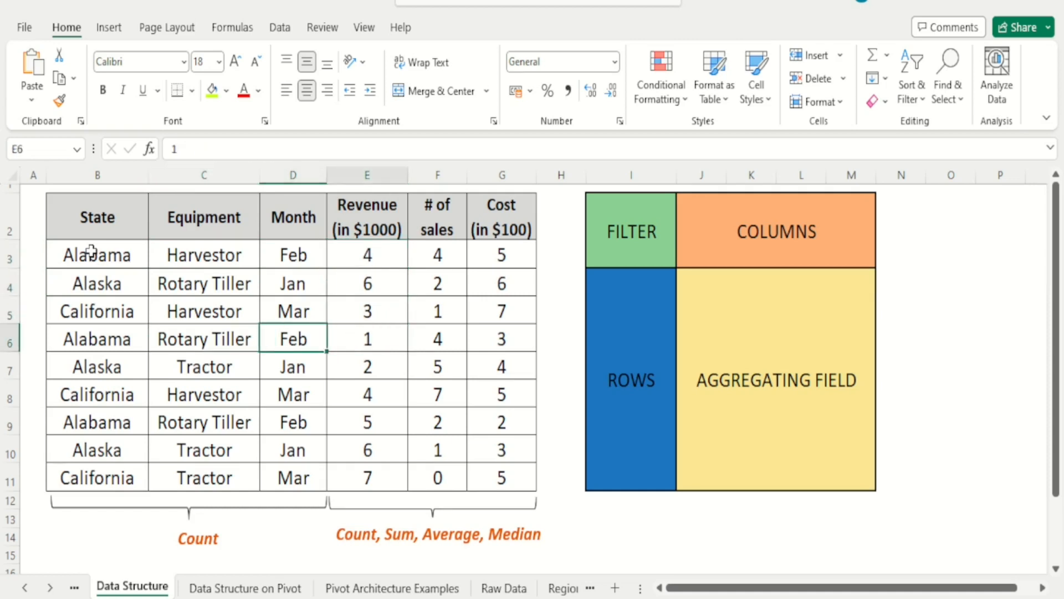
key(Up)
key(Down)
key(Down)
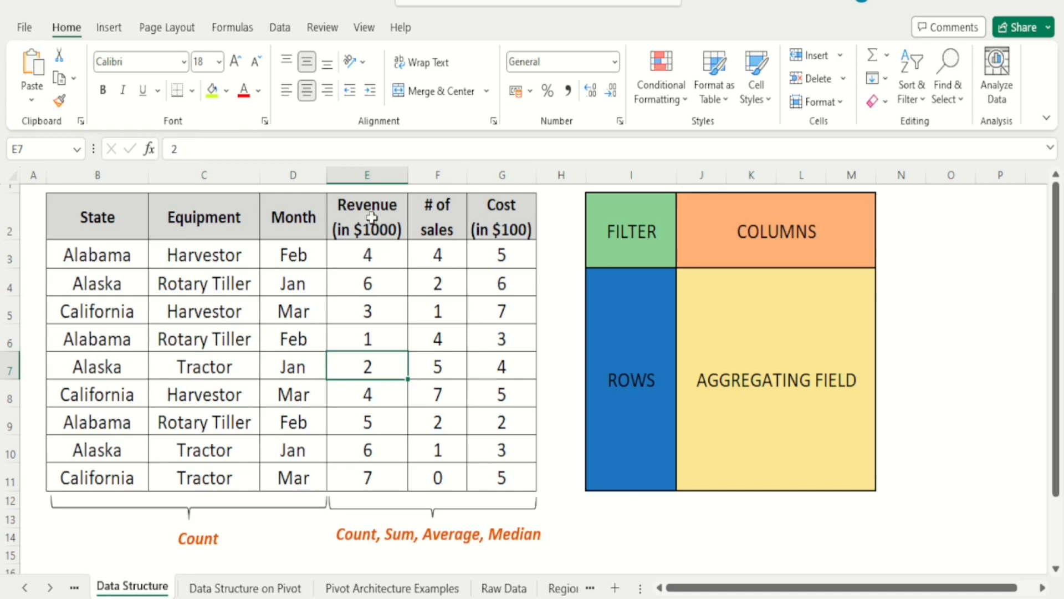
click(266, 218)
click(190, 215)
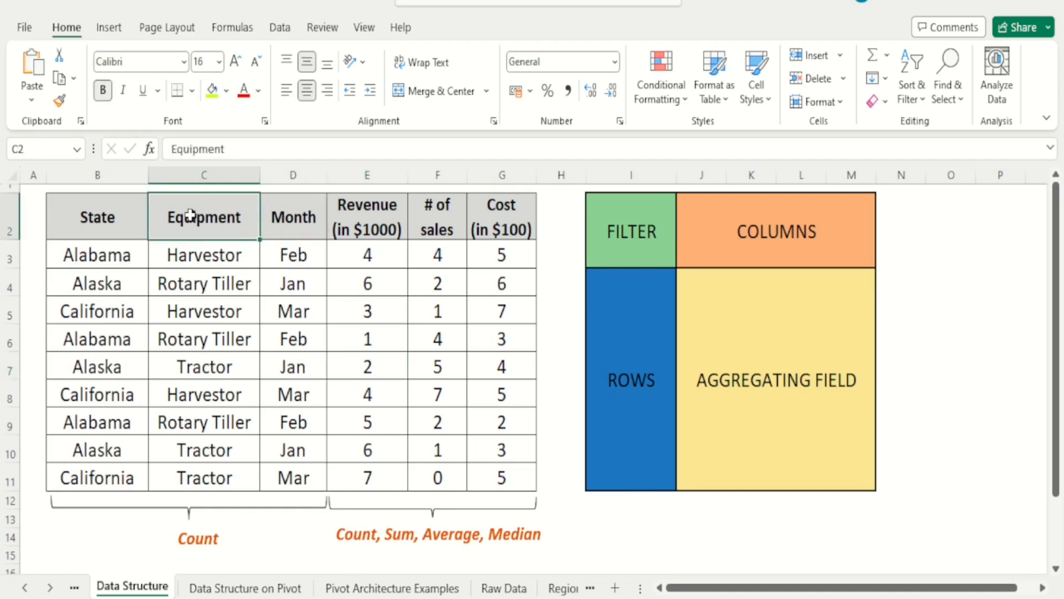
click(268, 334)
click(262, 393)
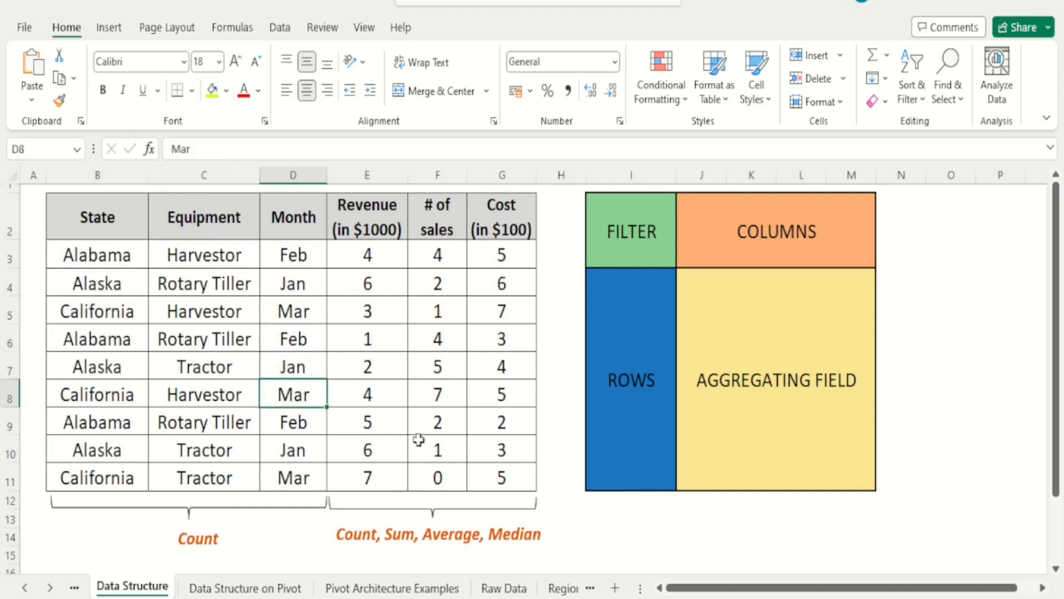
View the Pivot Architecture Examples sheet, and go to the Equipment column on the Raw Data sheet.
click(411, 588)
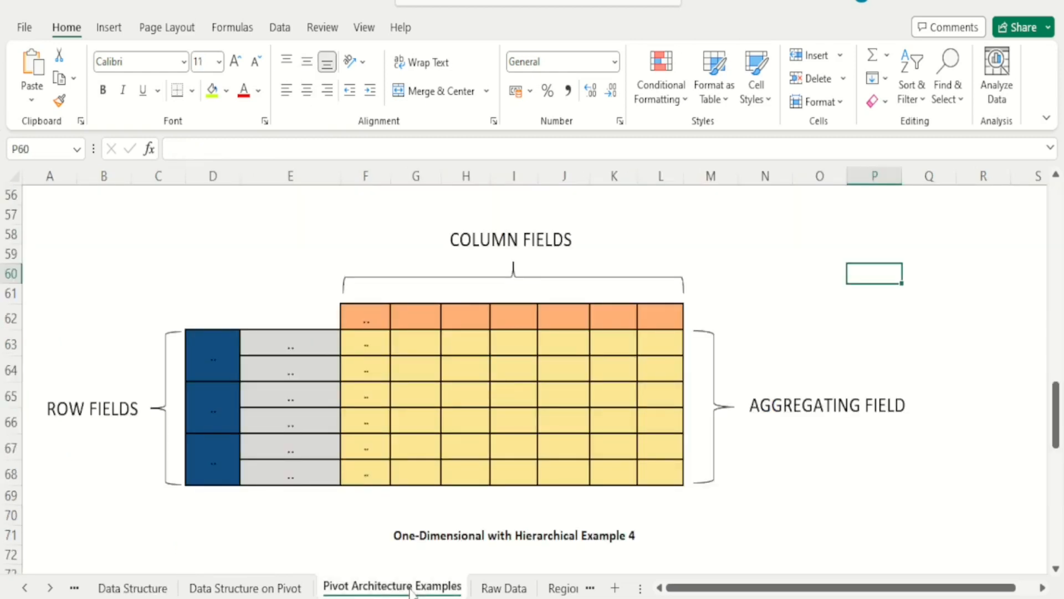
click(497, 591)
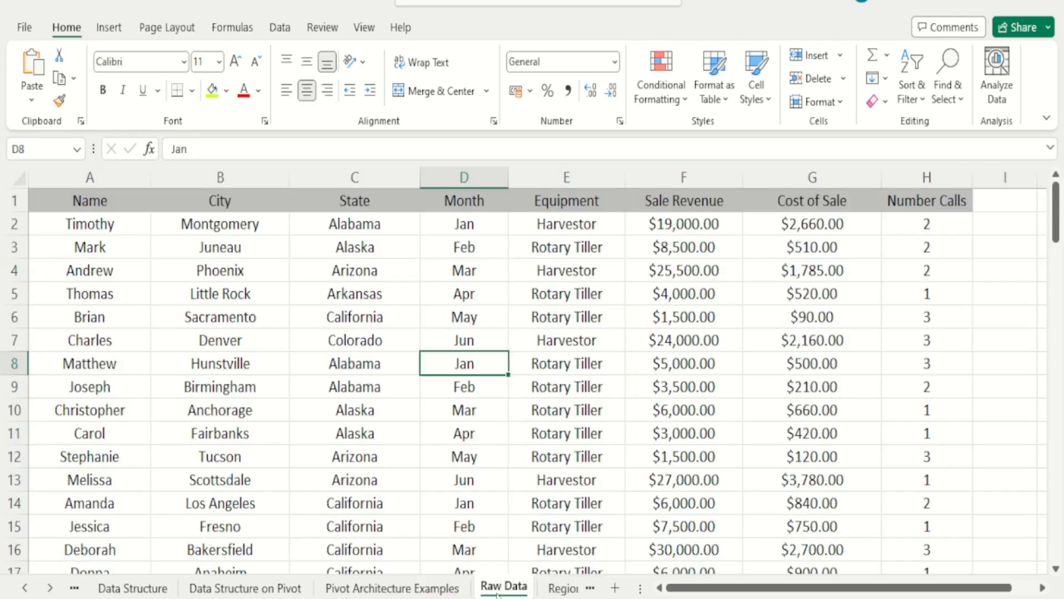
click(519, 245)
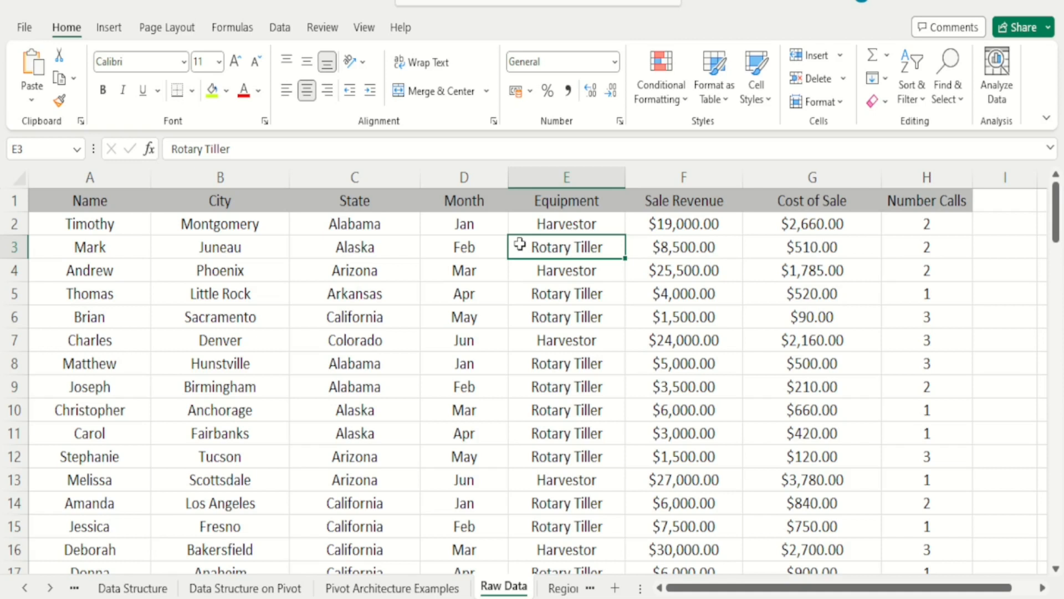
Review the column headers in row 1 one by one, from Name through Sale Revenue.
key(Up)
key(Left)
key(Left)
key(Left)
key(Left)
key(Up)
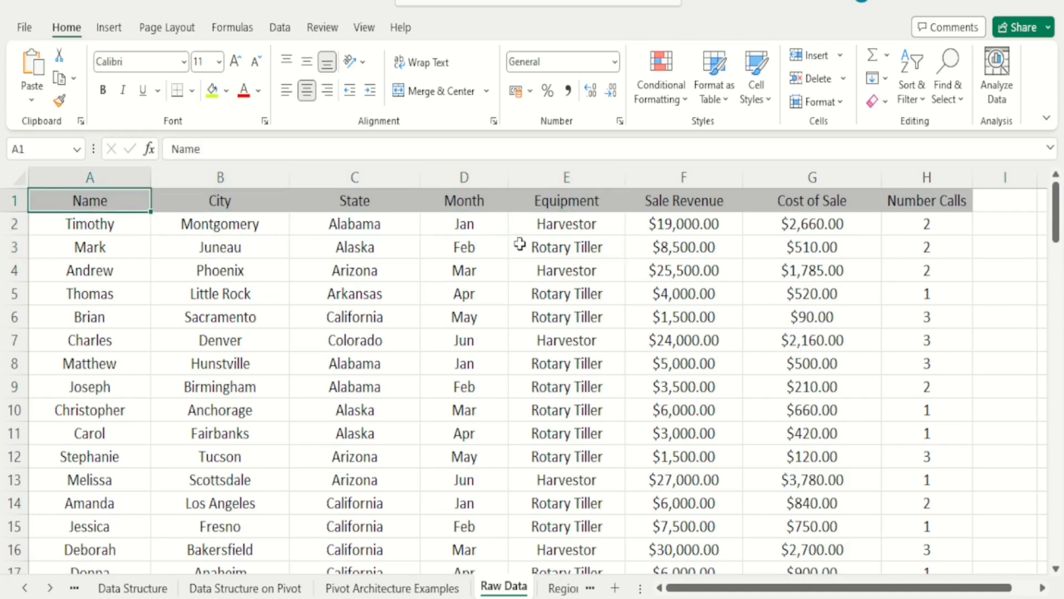
key(Right)
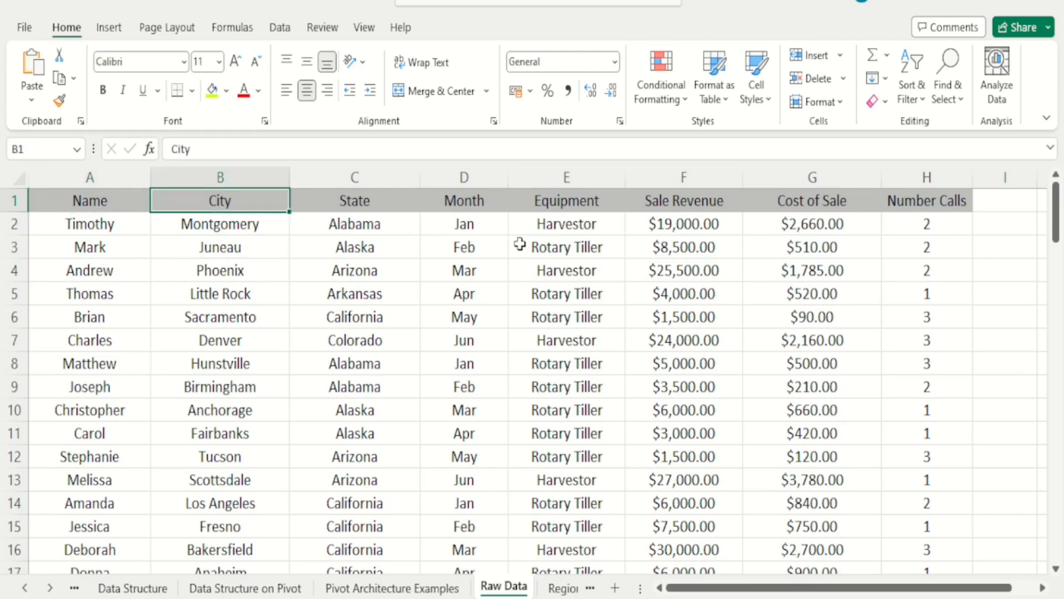
key(Right)
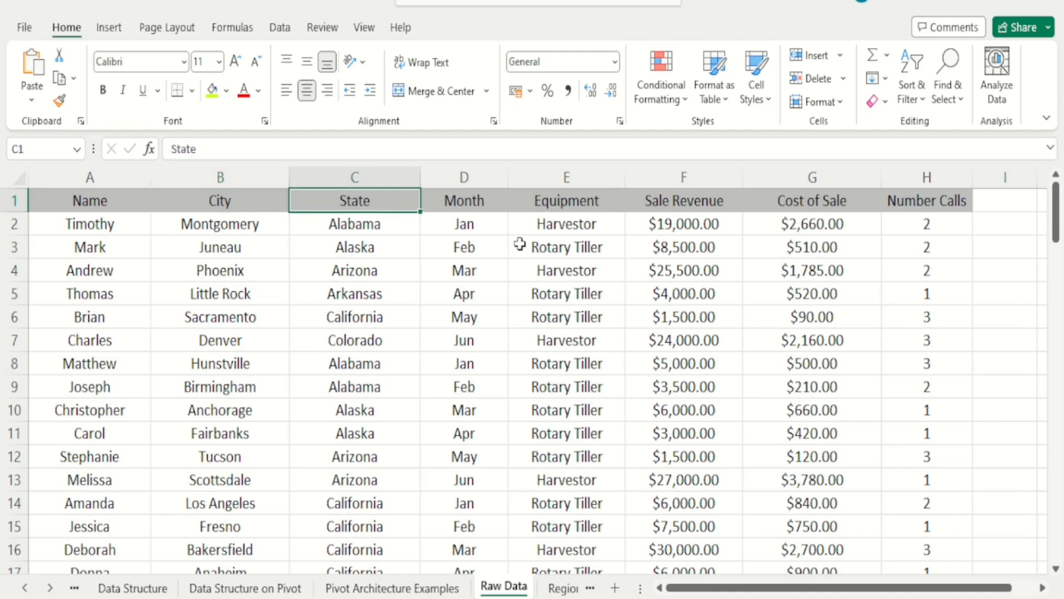
key(Right)
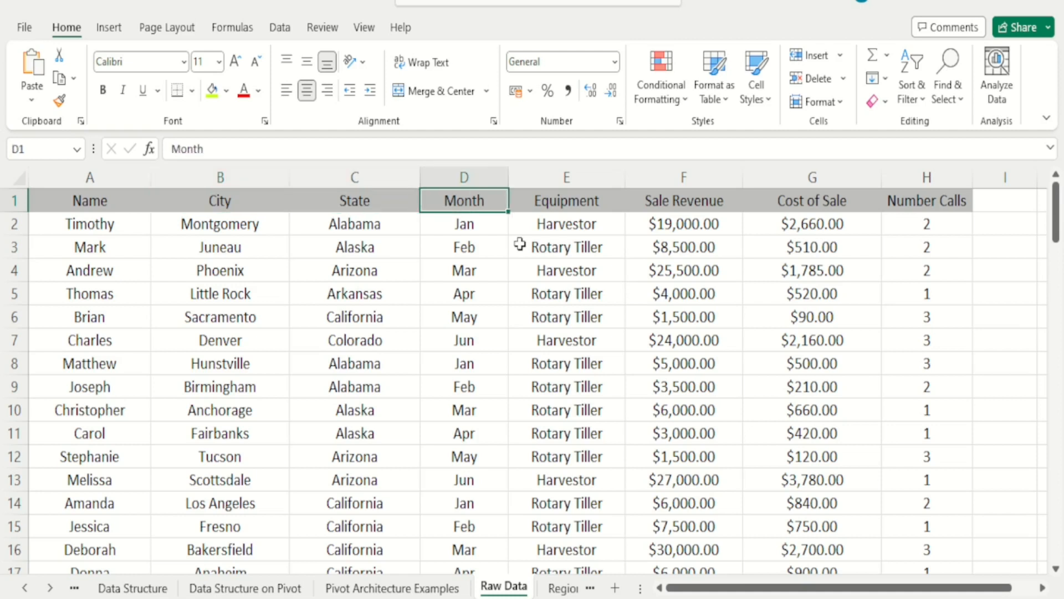
key(Right)
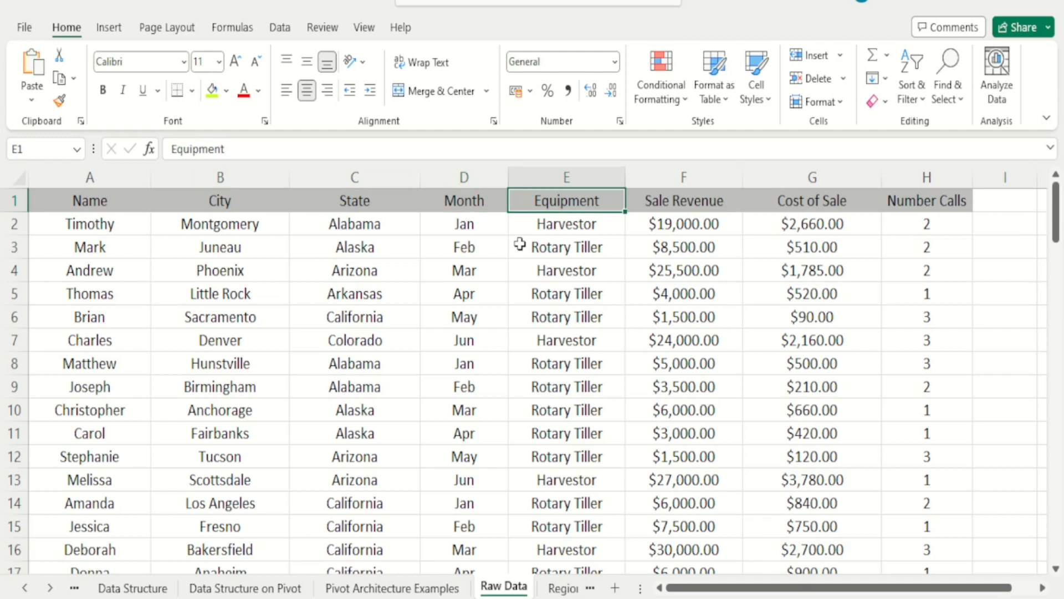
key(Right)
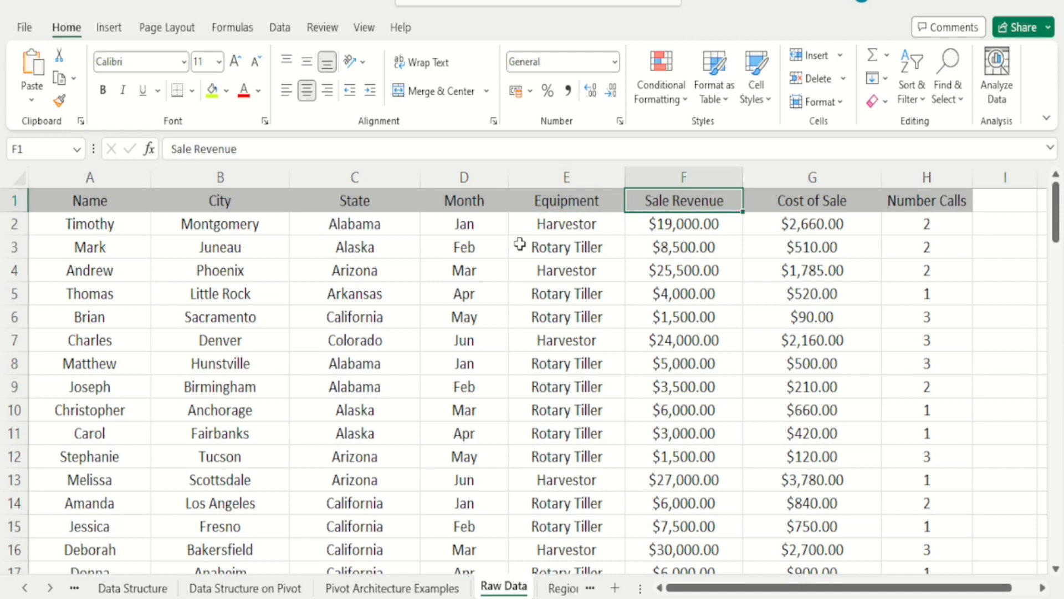
Examine the Equipment, Sale Revenue and Cost of Sale headers together with their entries in the first record.
key(Down)
key(Left)
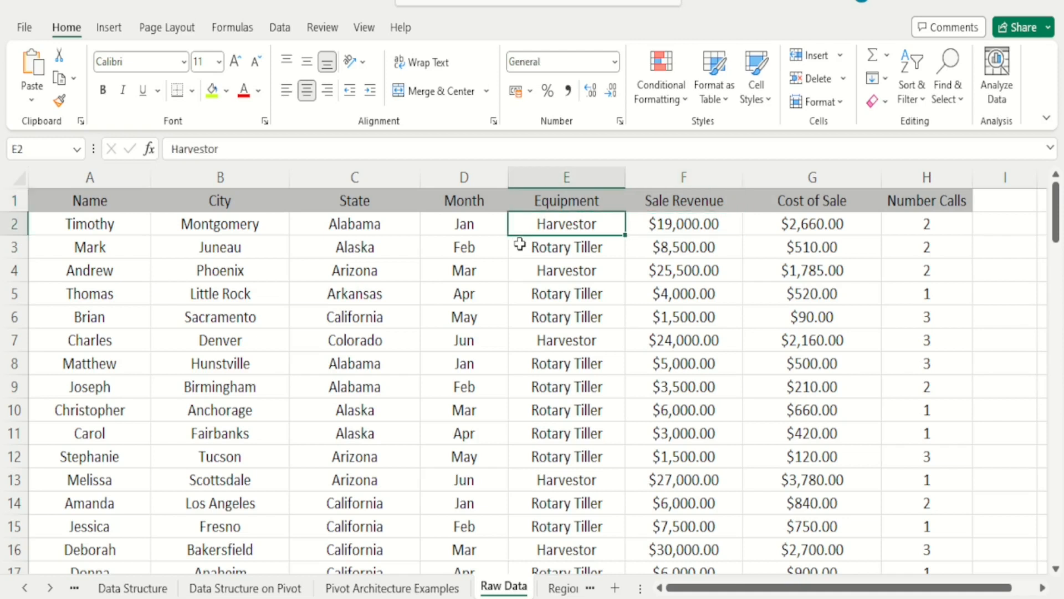
key(Up)
key(Down)
key(Right)
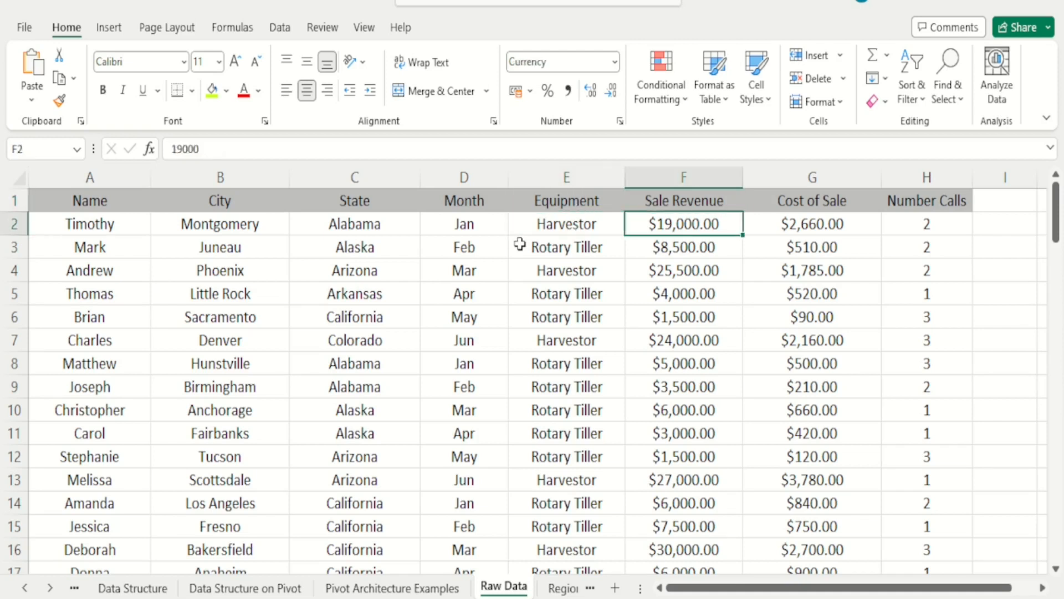
key(Up)
key(Down)
key(Right)
key(Up)
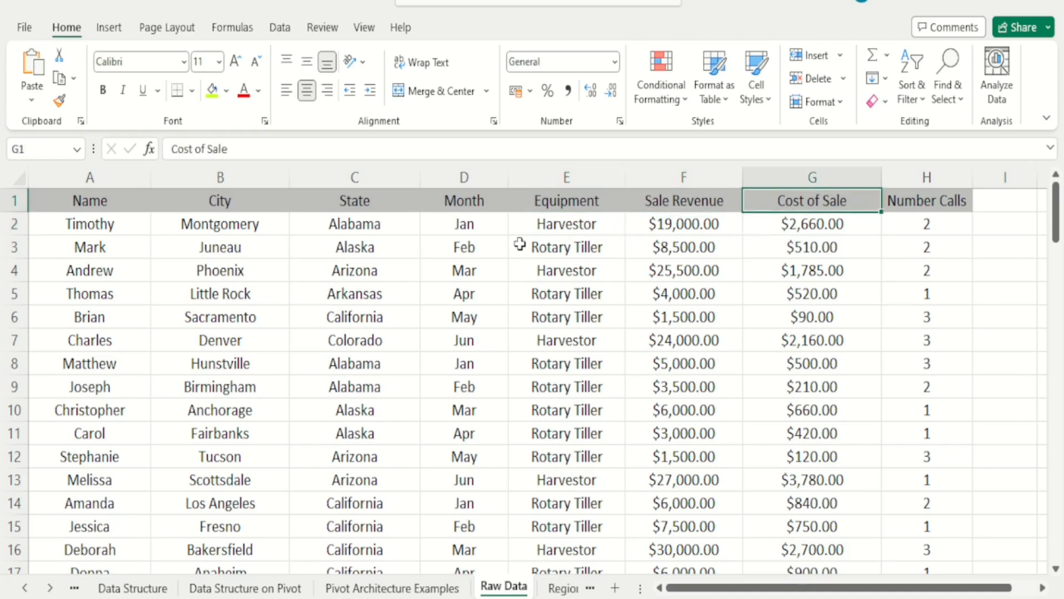
key(Down)
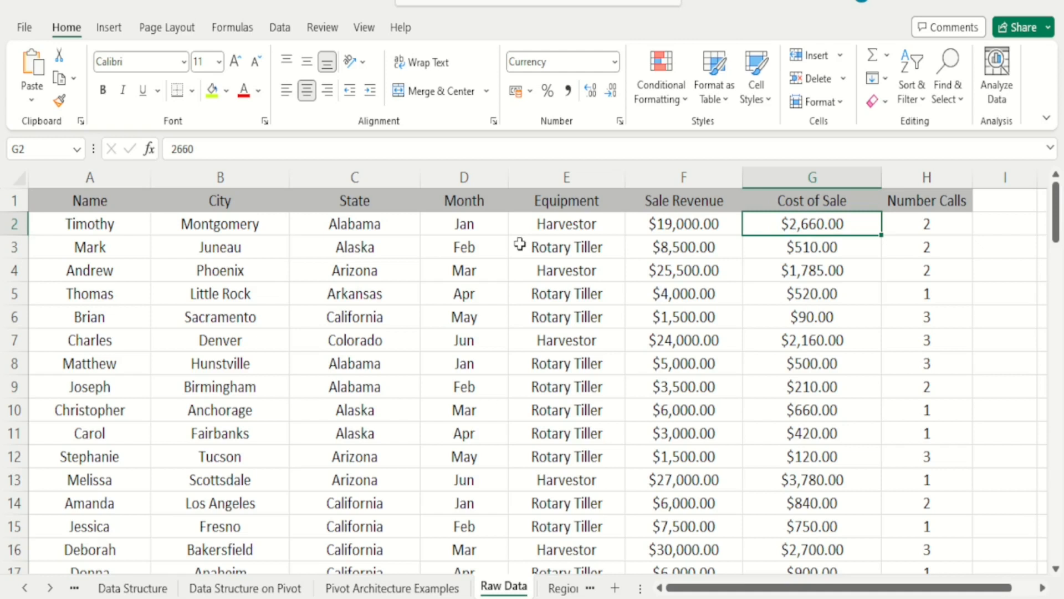
Compare the first record's Cost of Sale with its Sale Revenue, and inspect the Number Calls column.
key(Up)
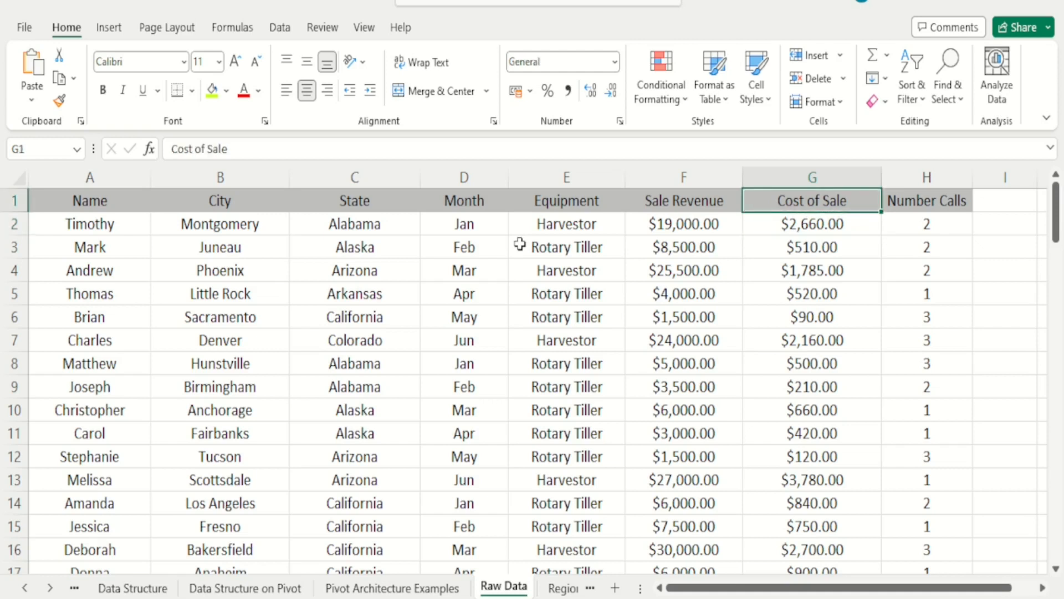
key(Down)
key(Up)
key(Down)
key(Left)
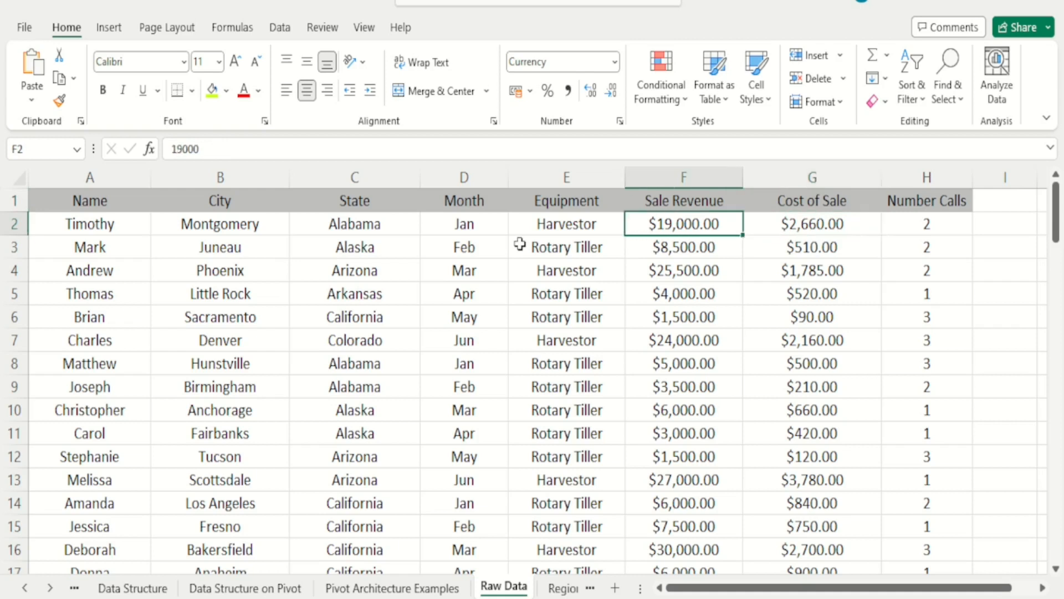
key(Up)
key(Down)
key(Right)
key(Right)
key(Up)
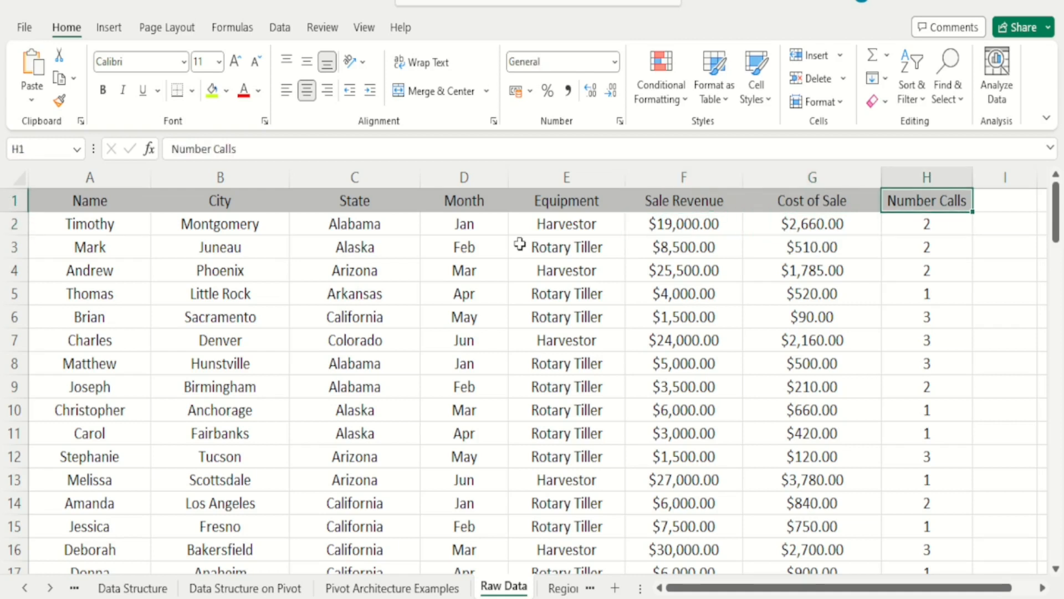
key(Down)
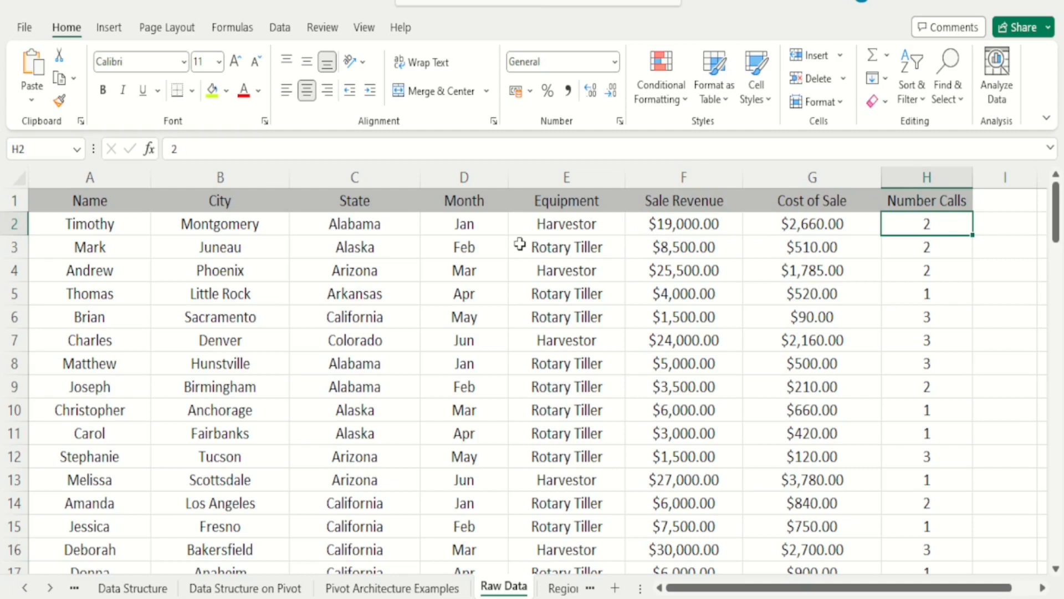
Select the text field headers from Name through Equipment (A1:E1).
key(Left)
key(Left)
key(Left)
key(Left)
key(Left)
key(Left)
key(Left)
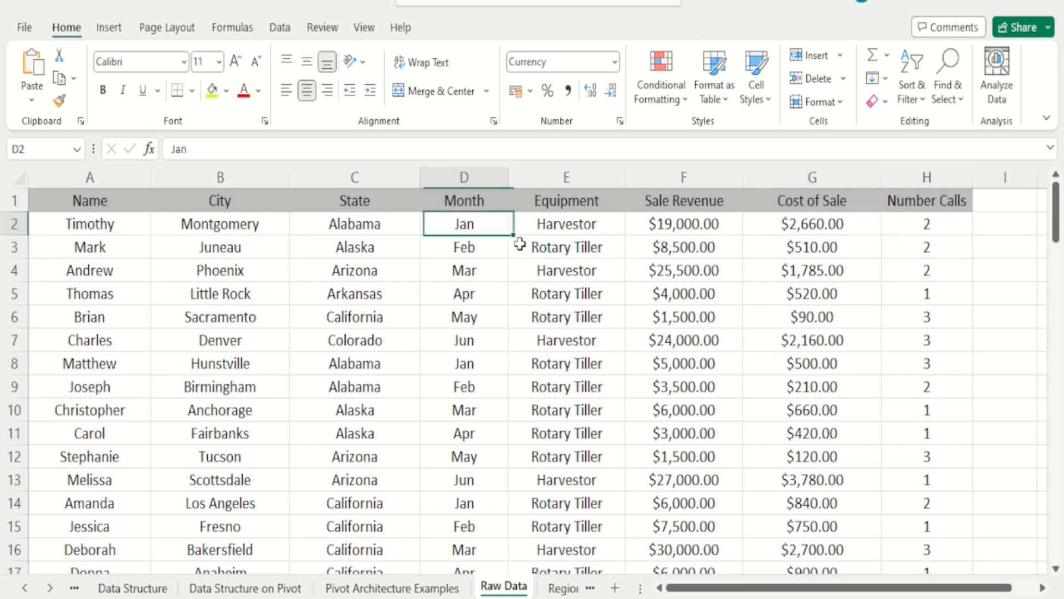
key(Up)
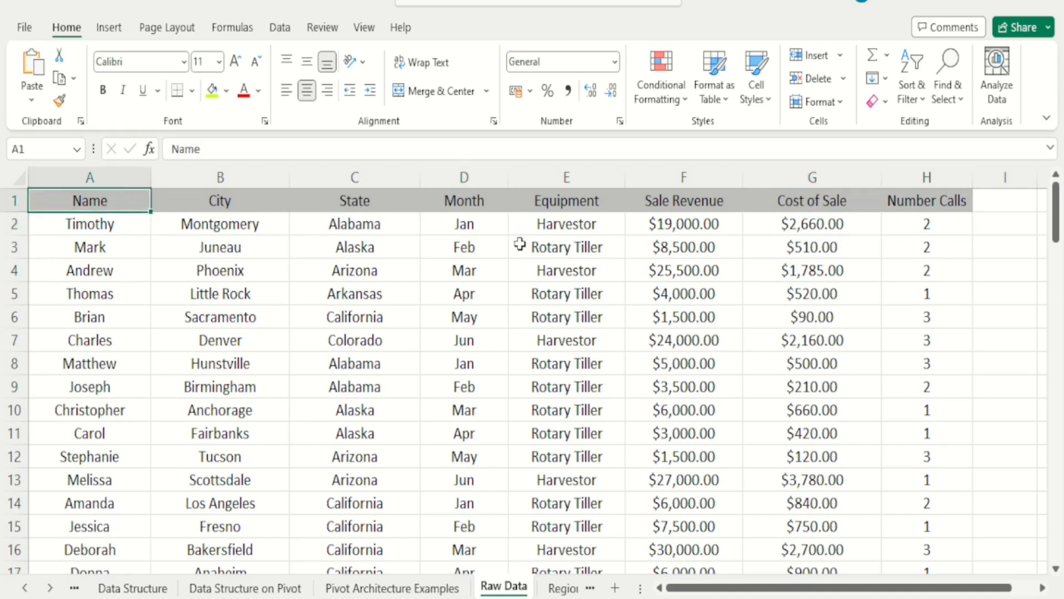
key(shift+Right)
key(shift+Right)
key(shift+Right)
key(shift+Right)
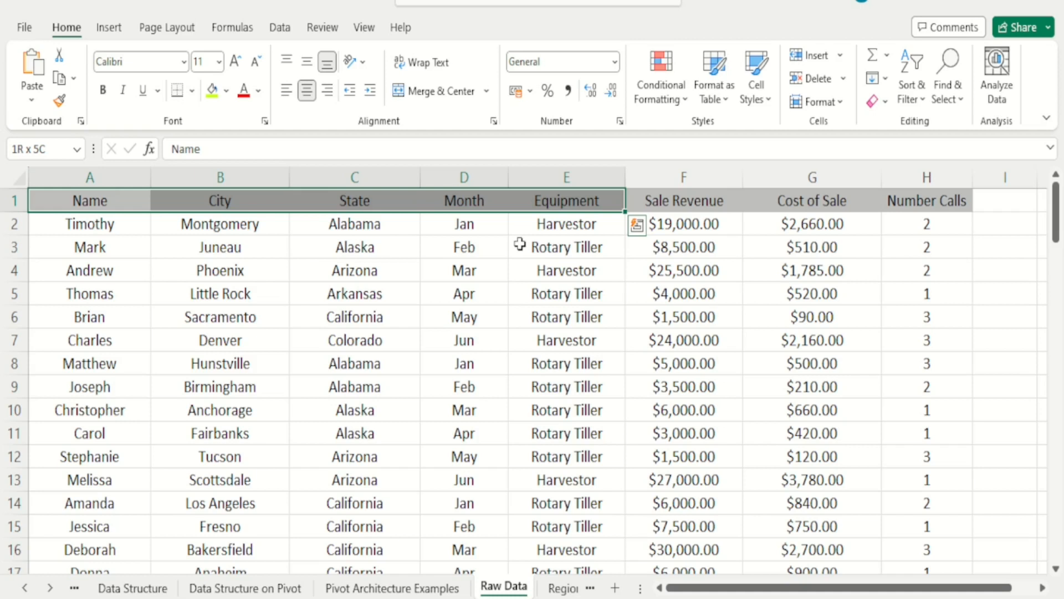
Select the Sale Revenue and Cost of Sale headers (F1:G1).
key(Right)
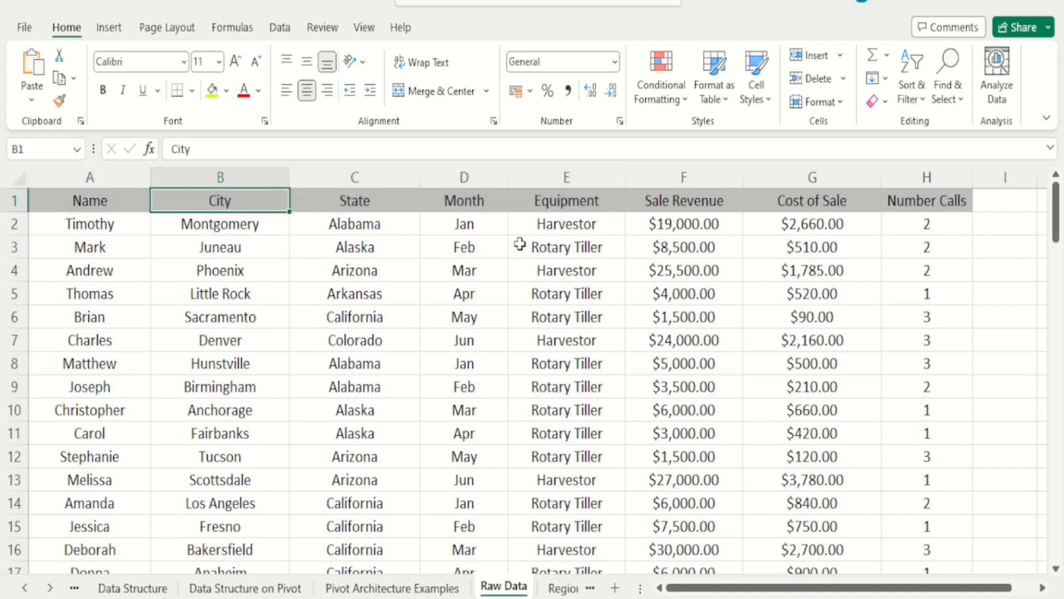
key(Right)
key(Right)
key(Right)
key(Right)
key(shift+Right)
key(shift+Right)
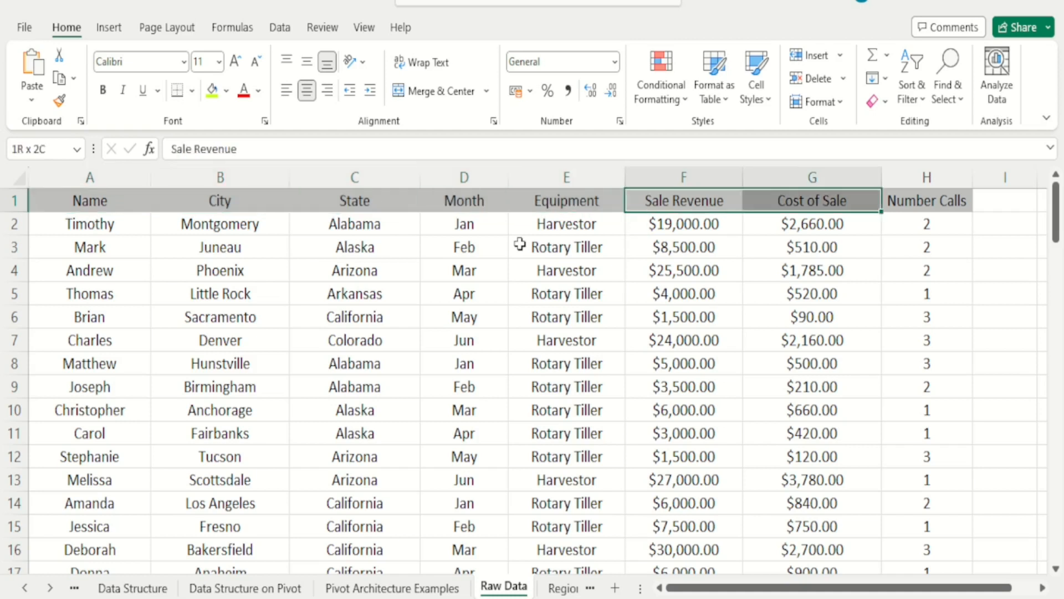
Examine the first record's numeric entries from Sale Revenue through Number Calls, and return to the Sale Revenue header.
key(shift+Down)
key(Down)
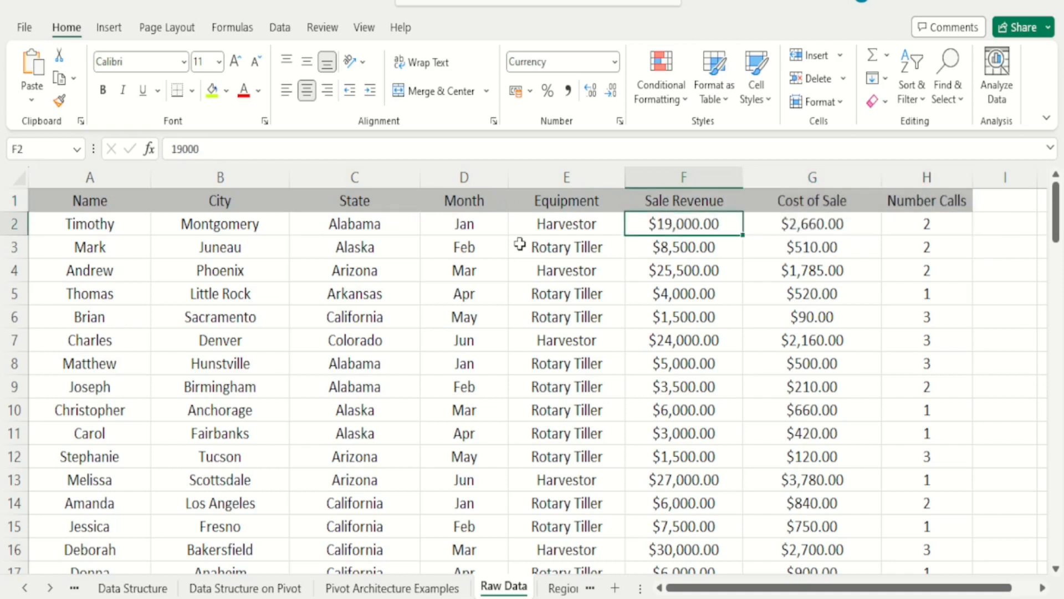
key(shift+Right)
key(shift+Right)
key(shift+Down)
key(Up)
key(Down)
key(Up)
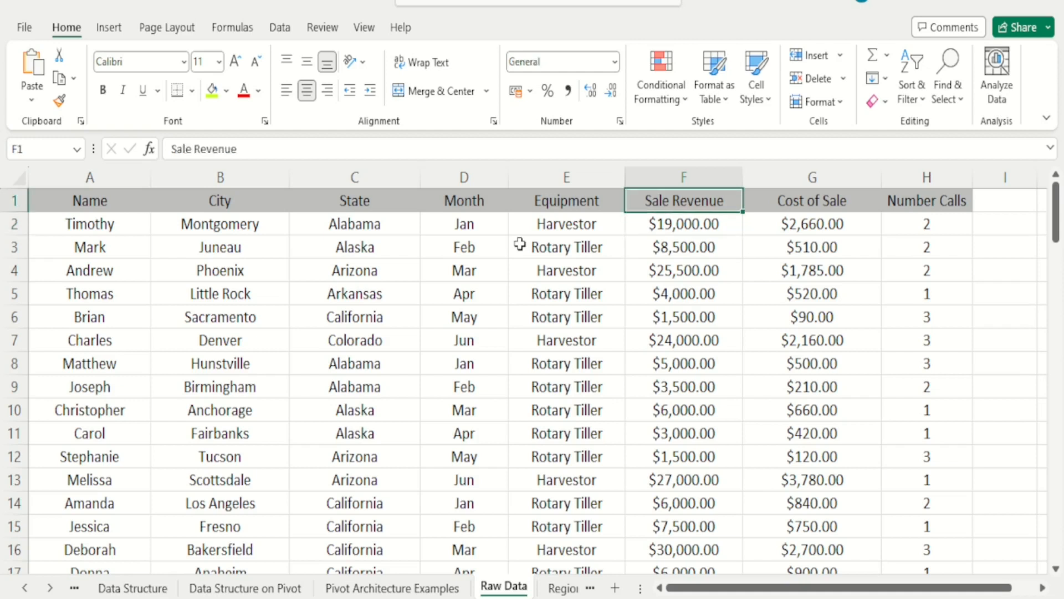
Select the entire header row from Number Calls back to Name (A1:H1).
key(Right)
key(Right)
key(Right)
key(Left)
key(shift+Left)
key(shift+Left)
key(shift+Left)
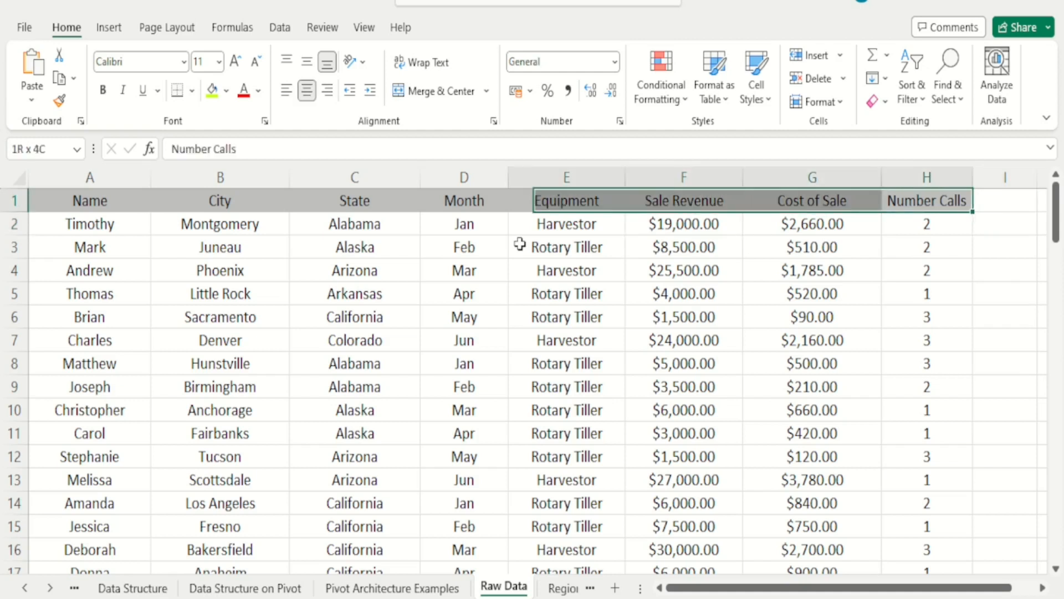
key(ctrl+shift+Left)
key(Left)
key(Left)
key(Left)
key(Right)
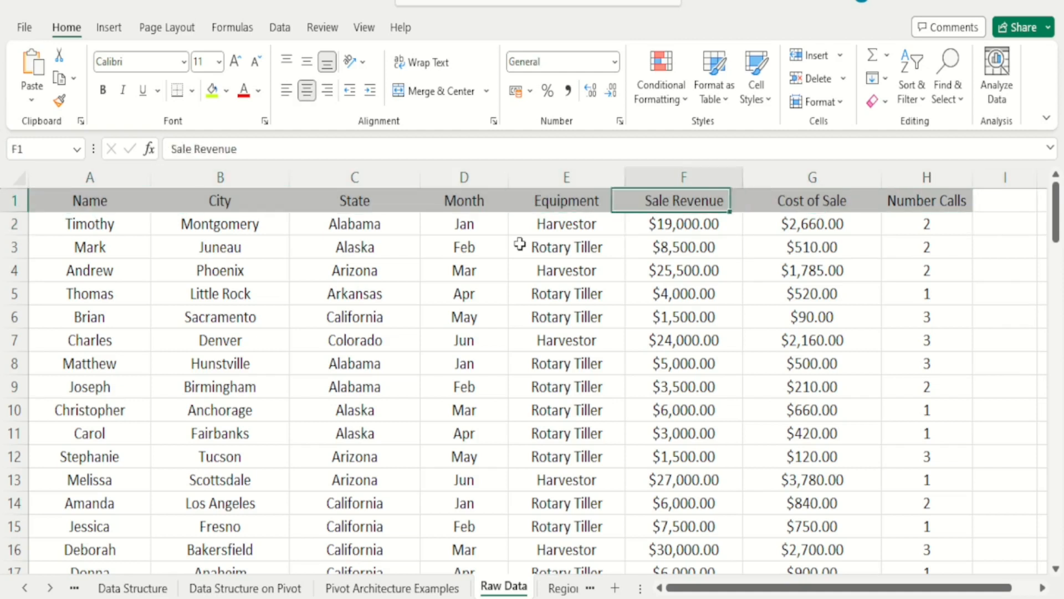
key(Right)
key(Right)
key(shift+Left)
key(shift+Left)
key(ctrl+shift+Left)
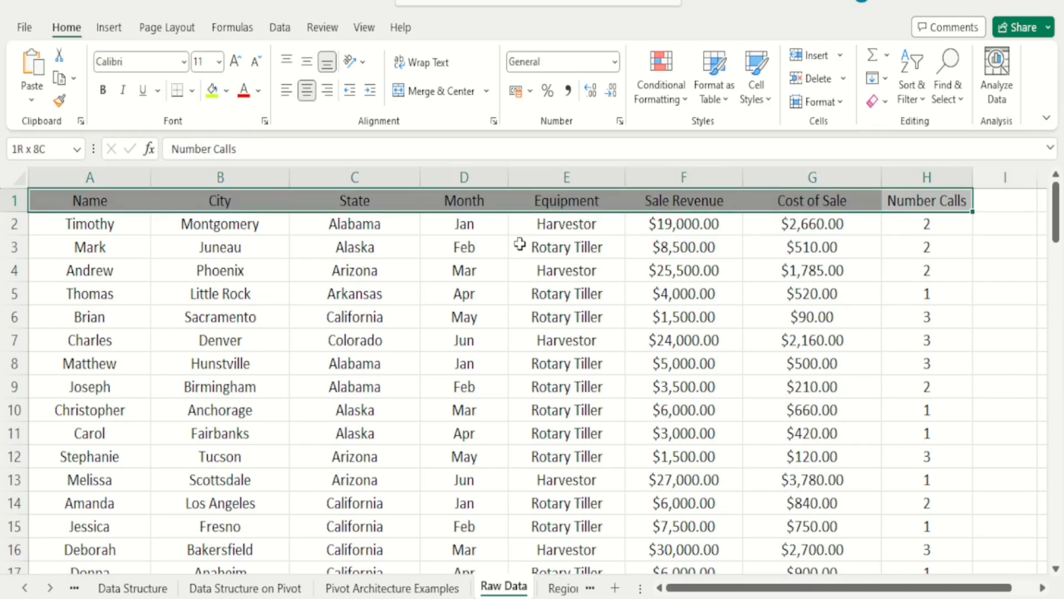
Insert a pivot table on a new worksheet from the Raw Data range A1:H101.
key(ctrl+shift+Down)
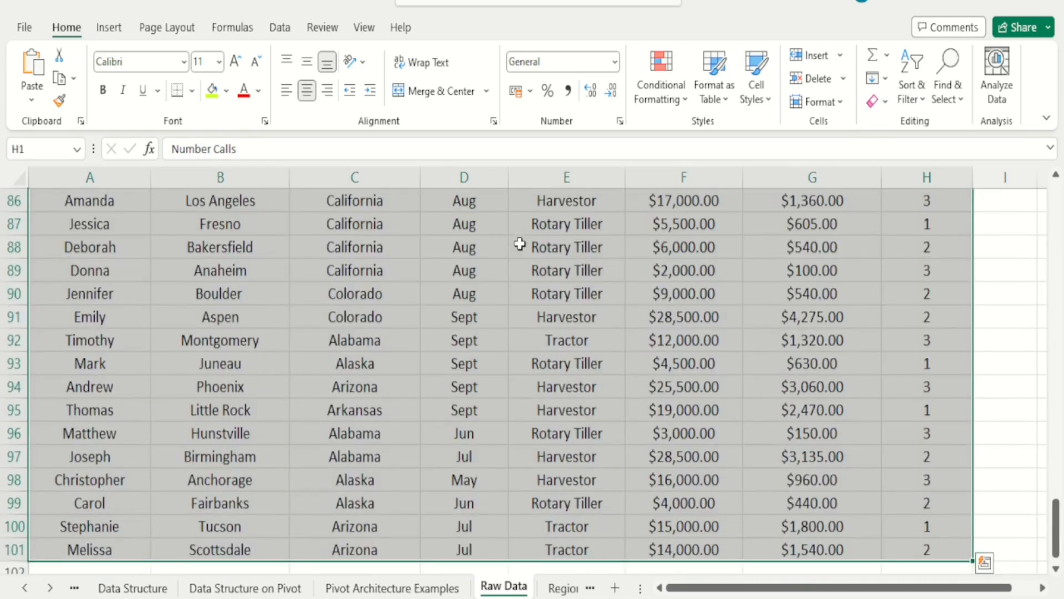
click(110, 29)
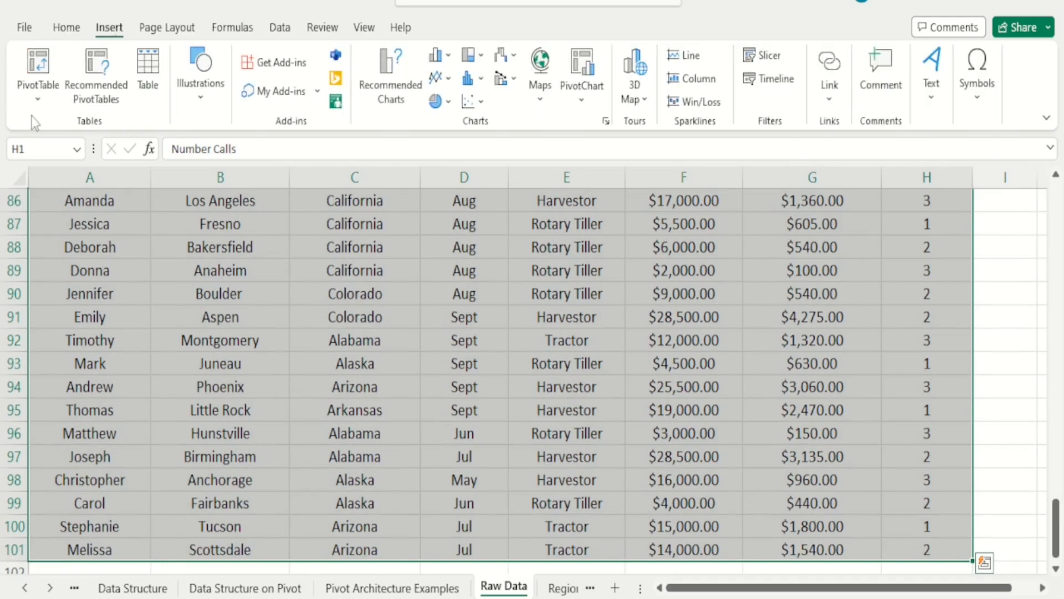
click(34, 101)
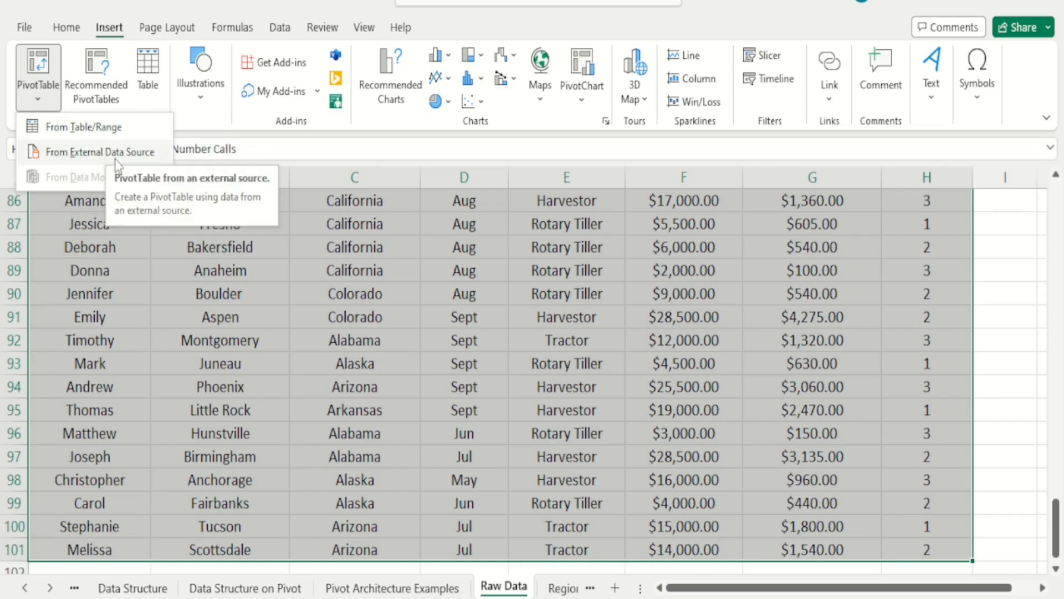
click(84, 132)
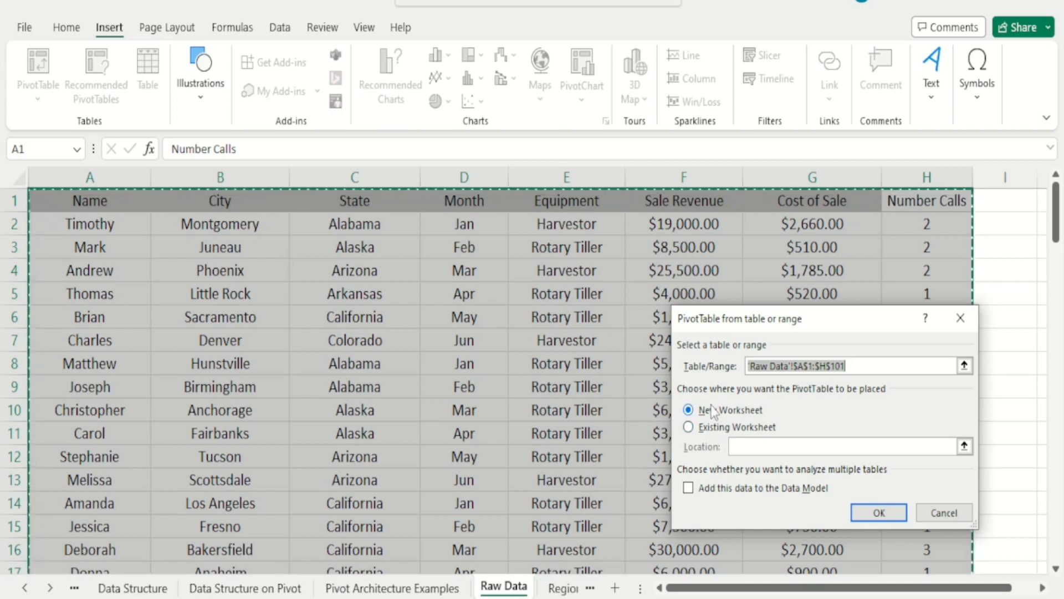
click(879, 513)
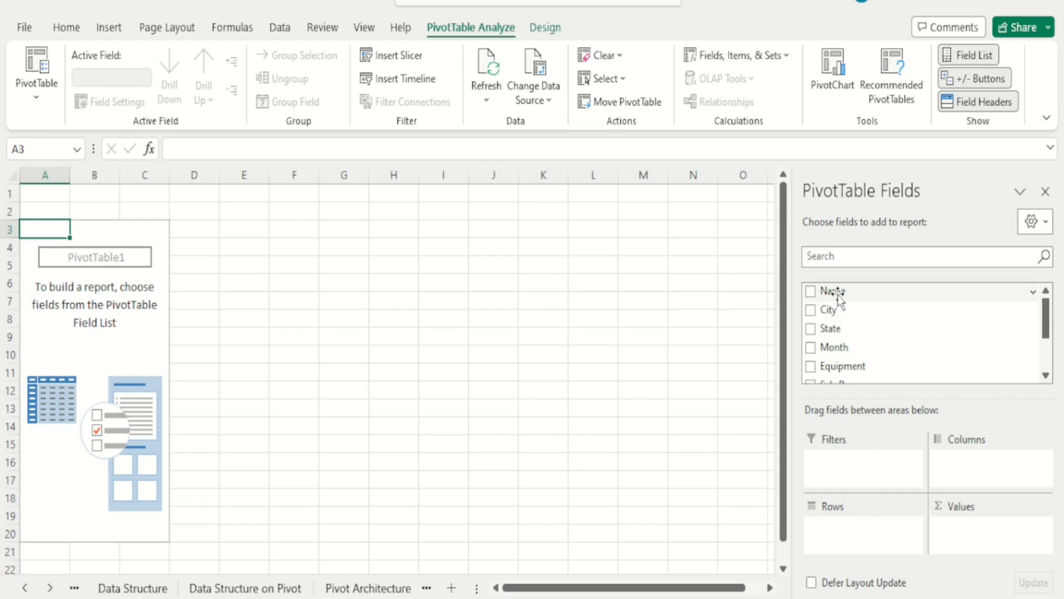
Try Name, City and State in the Rows area one at a time, removing each field before adding another.
drag(837, 295, 852, 542)
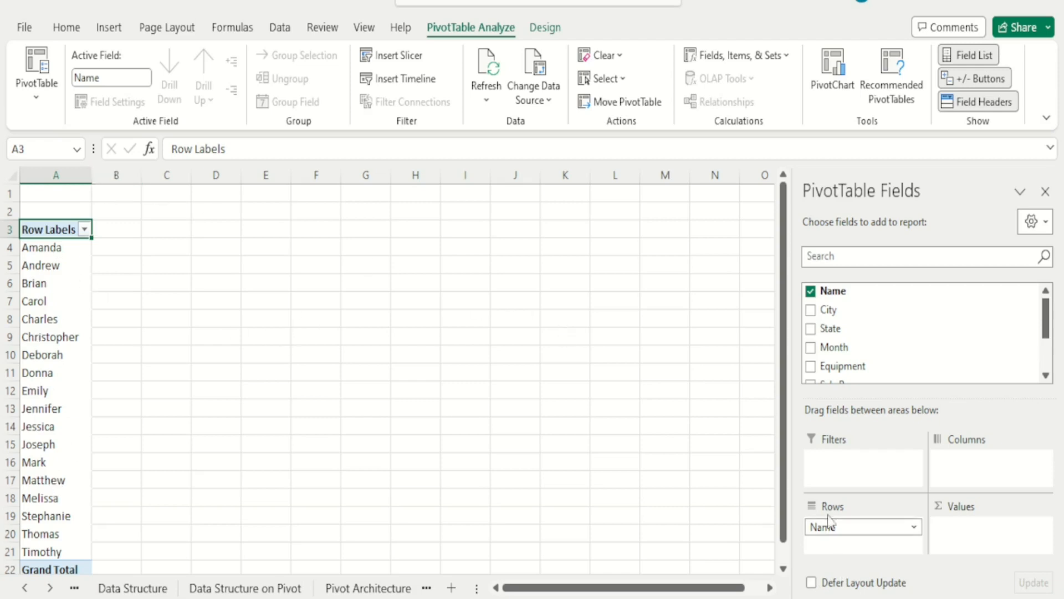
drag(843, 527, 943, 363)
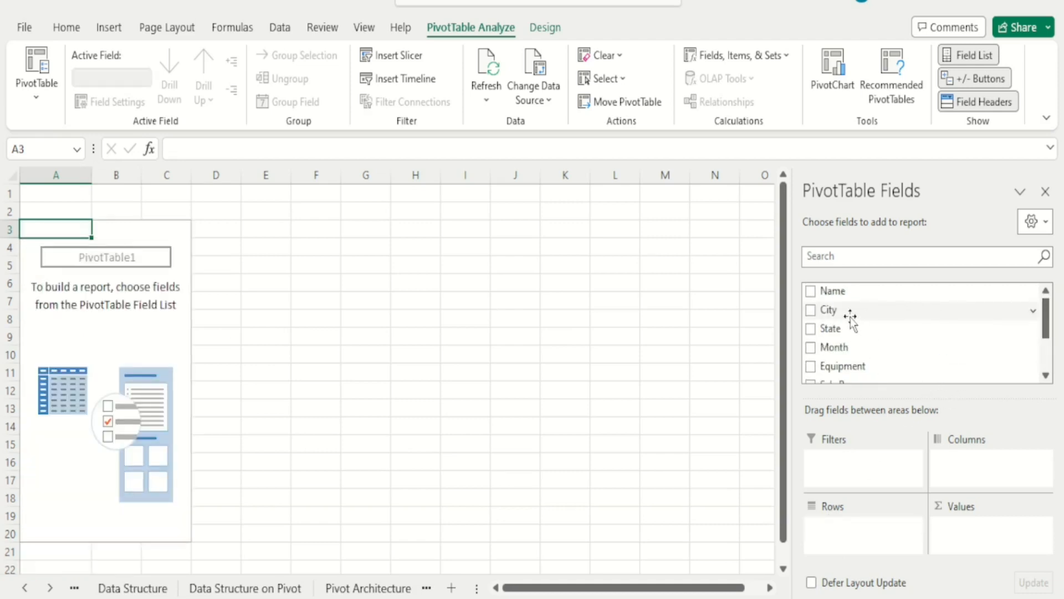
drag(828, 310, 851, 529)
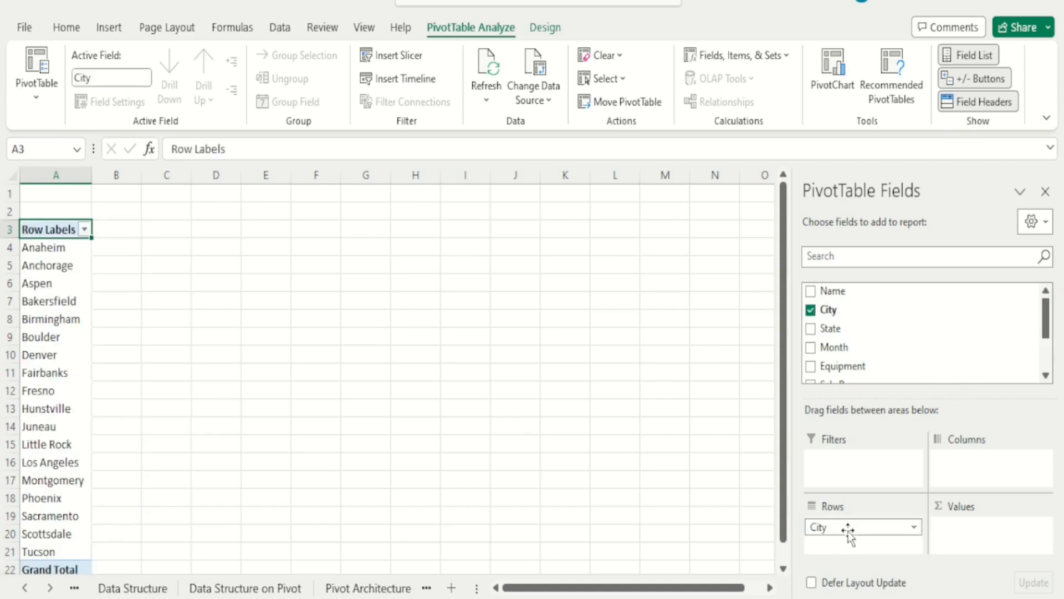
drag(848, 530, 1017, 337)
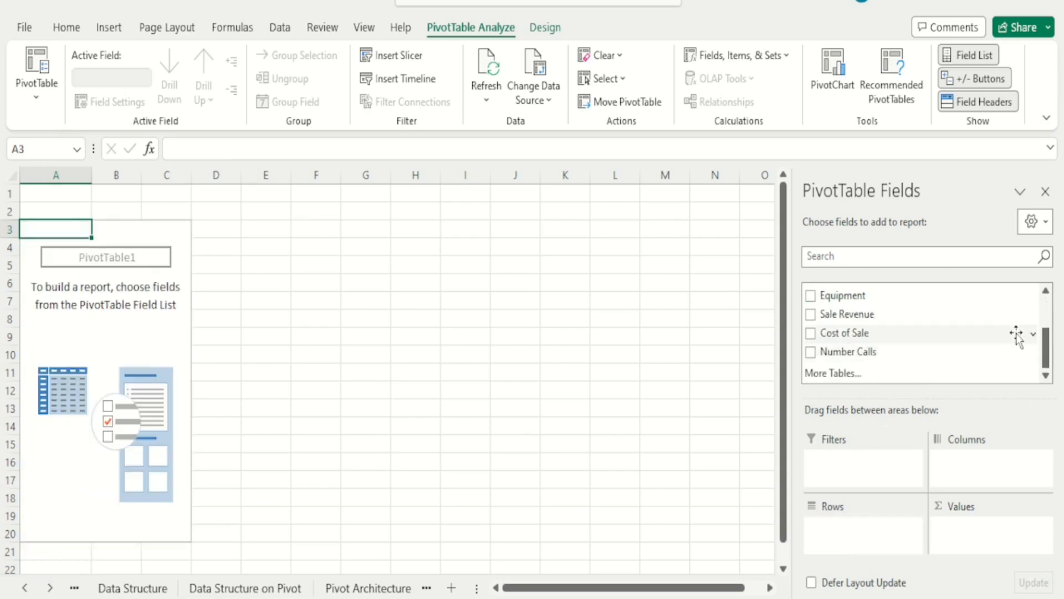
scroll(1034, 348, up, 3)
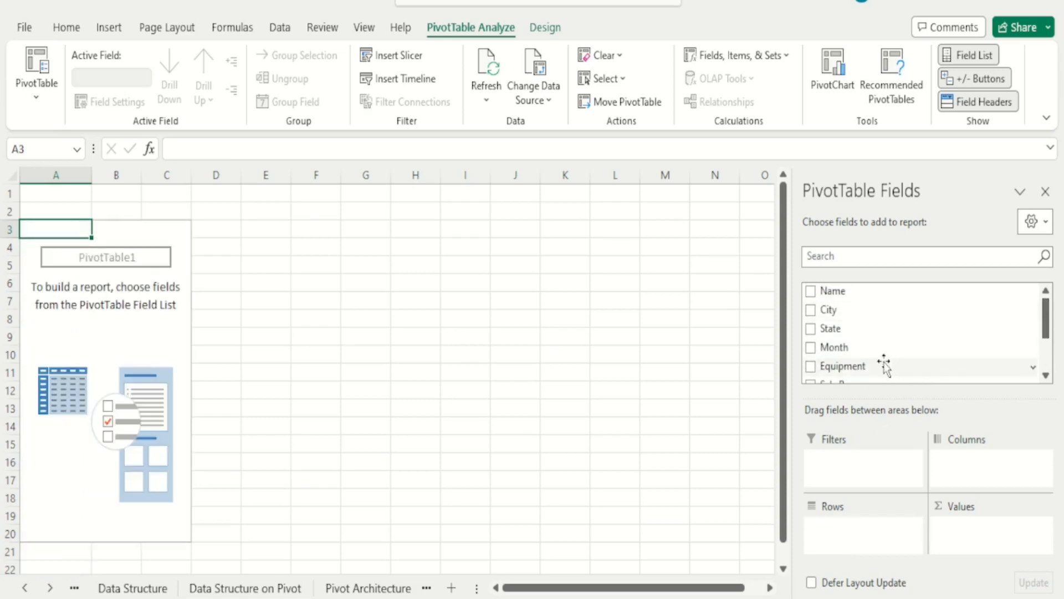
drag(836, 331, 850, 543)
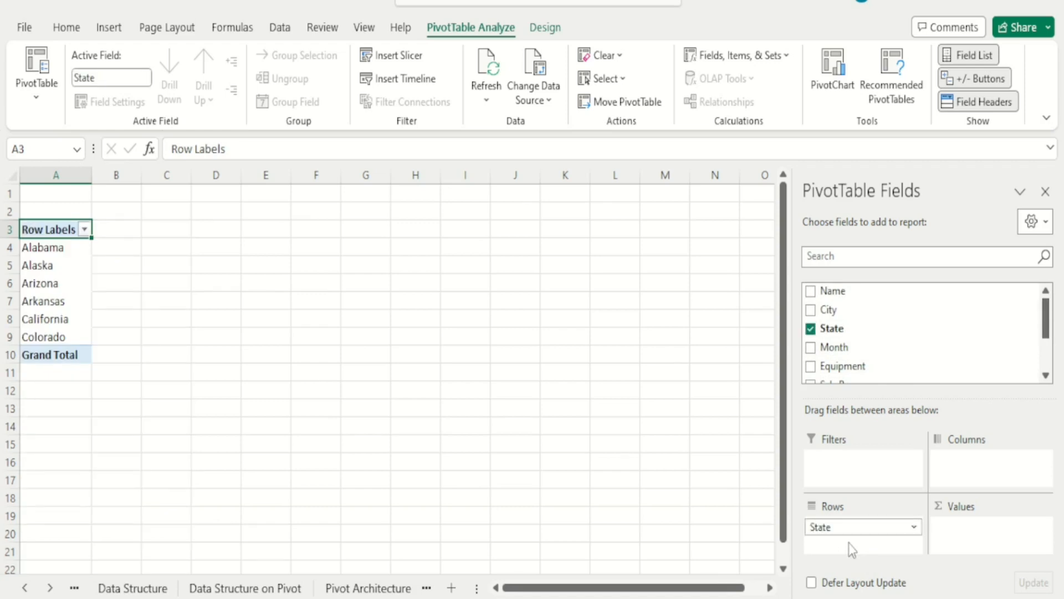
drag(837, 531, 923, 368)
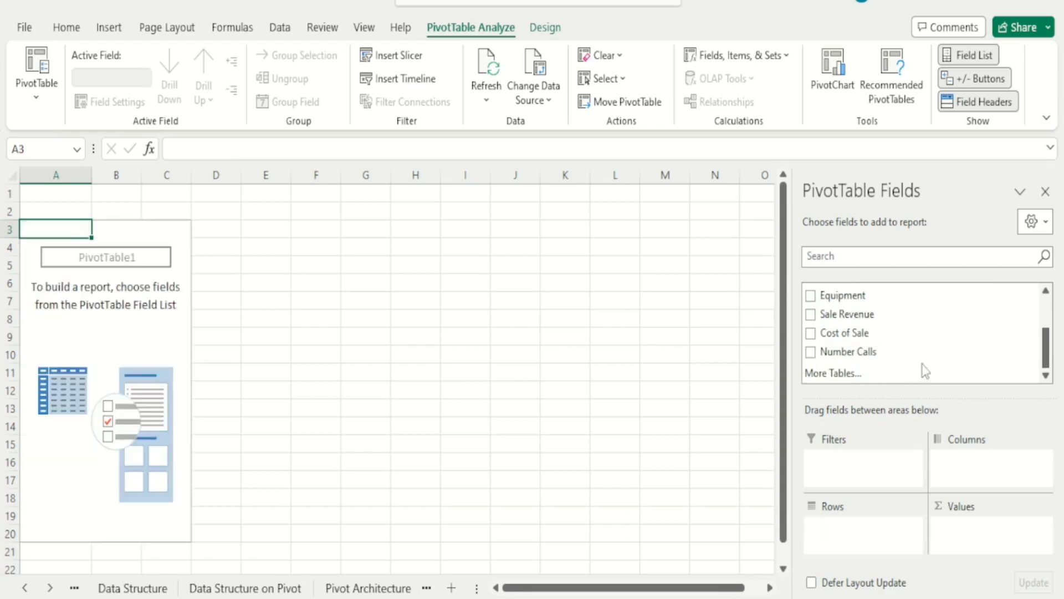
drag(1046, 357, 1046, 316)
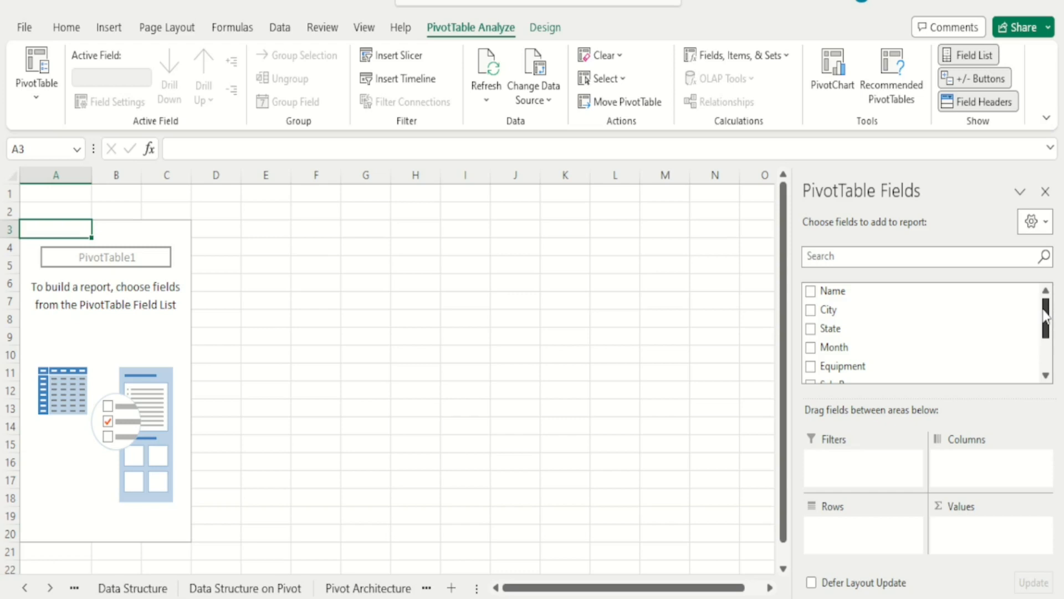
Try the Name field in the Columns area and remove it from the pivot table.
drag(836, 290, 992, 468)
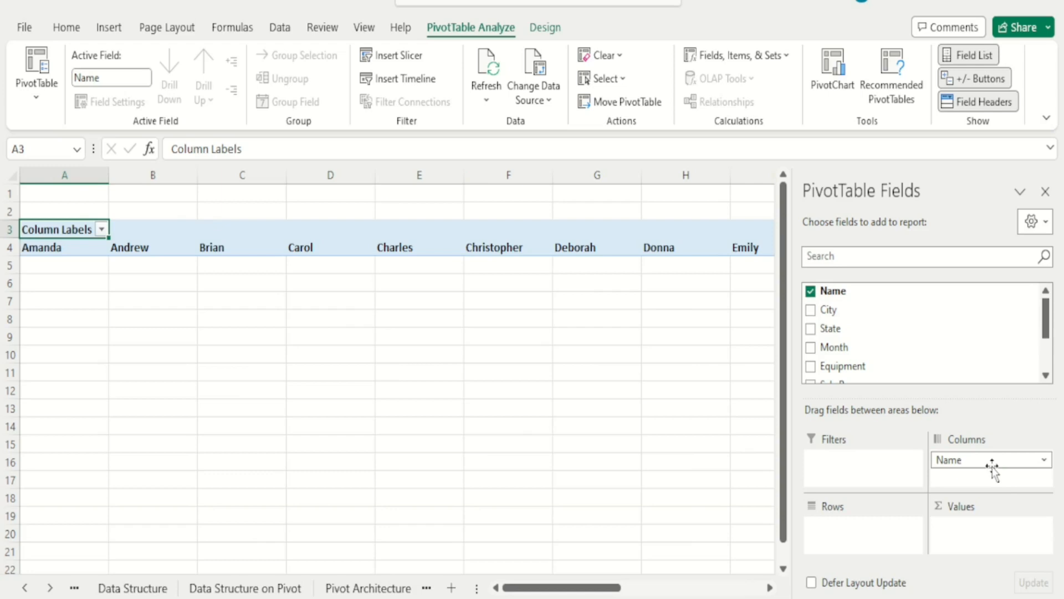
drag(992, 468, 959, 366)
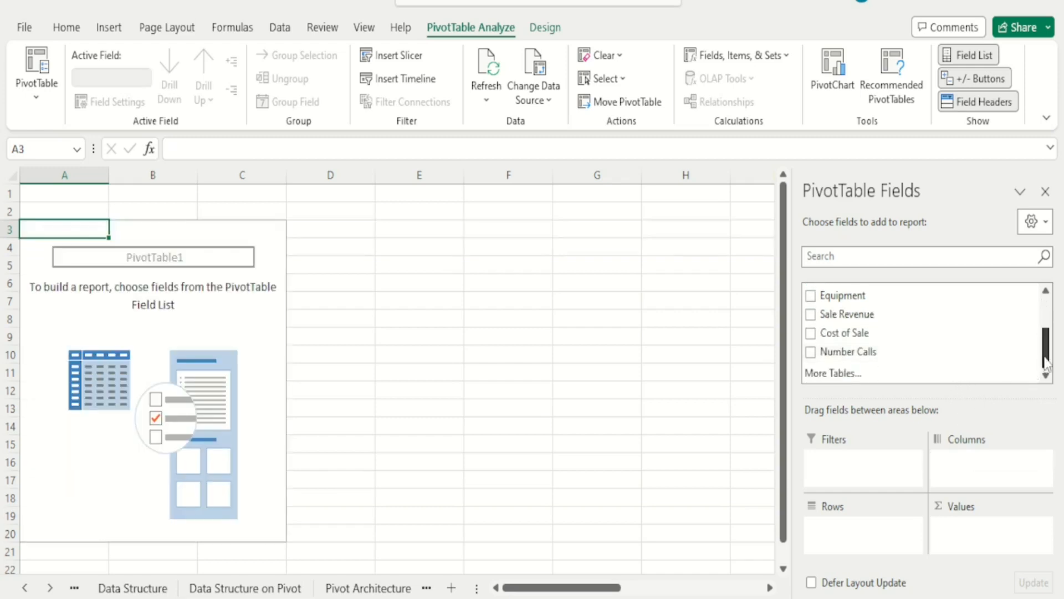
drag(1046, 361, 1046, 299)
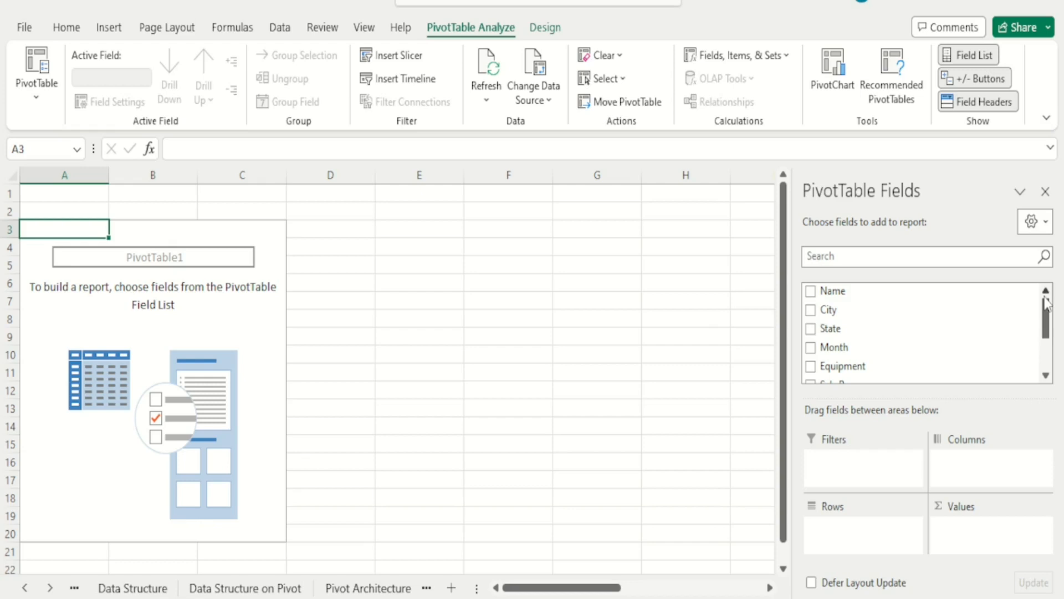
Build the pivot table with State in Rows and the count of Name in Values.
drag(837, 335, 858, 534)
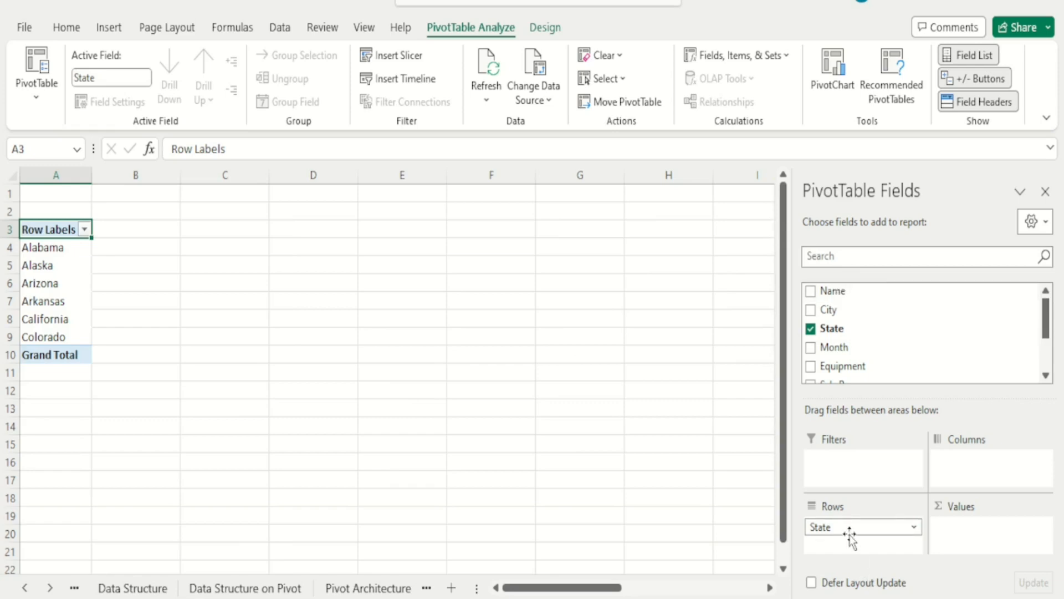
drag(839, 298, 990, 539)
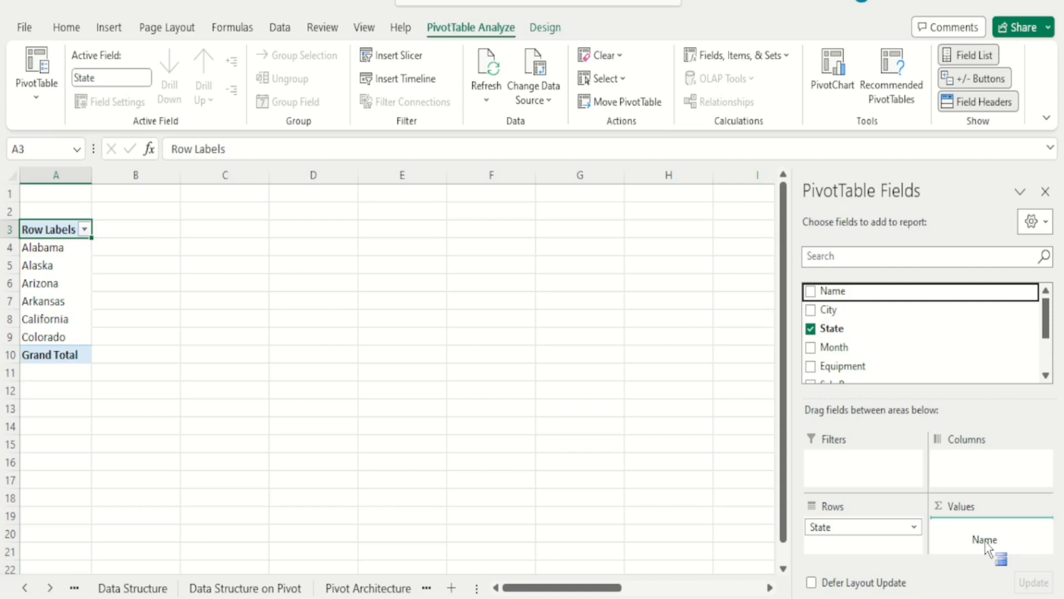
drag(985, 546, 987, 547)
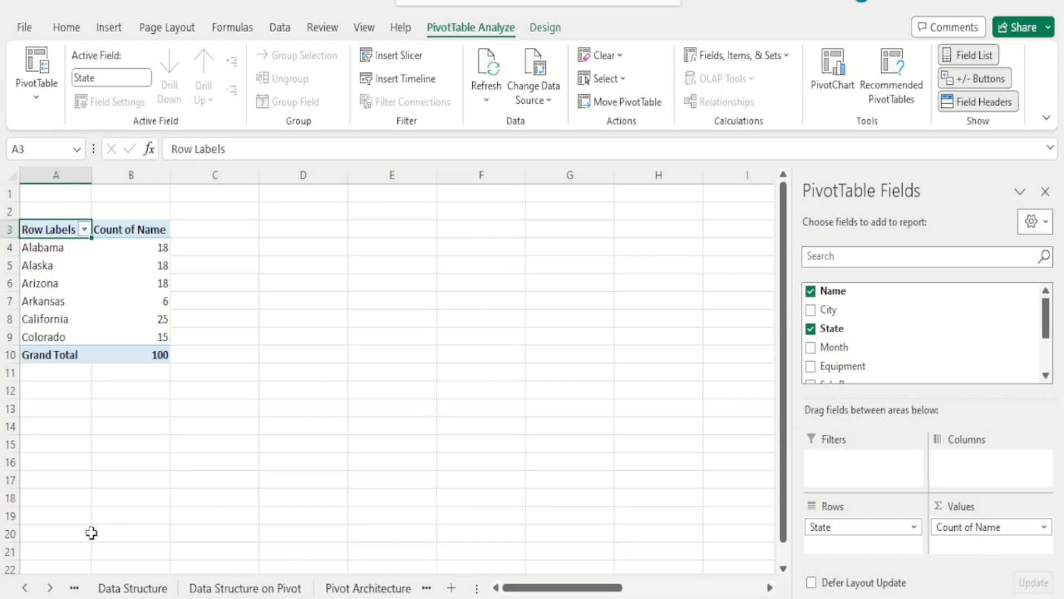
Switch to the Raw Data sheet and go to the Name header in cell A1.
click(133, 588)
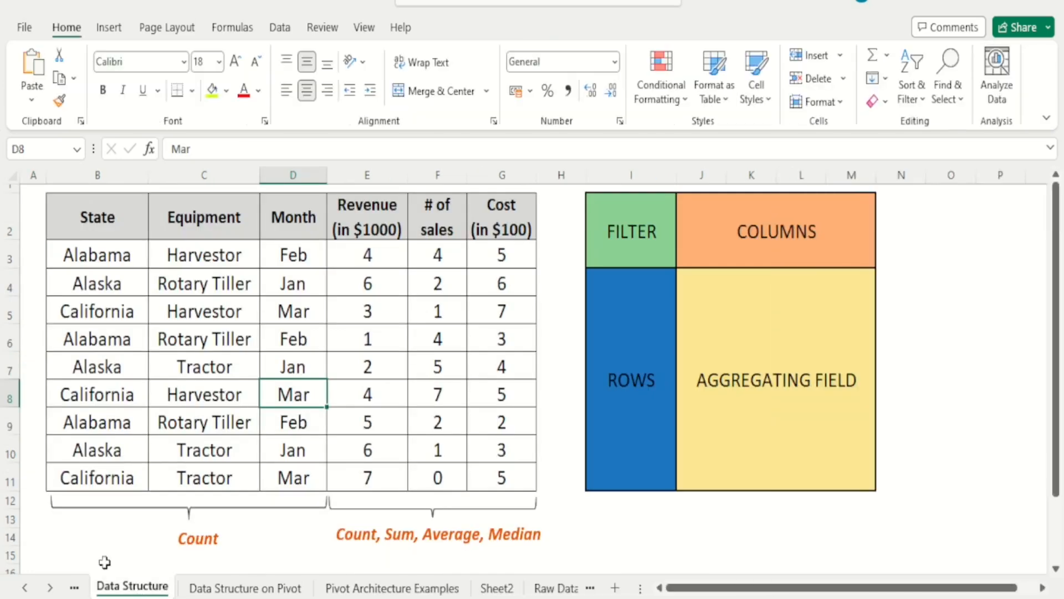
click(554, 588)
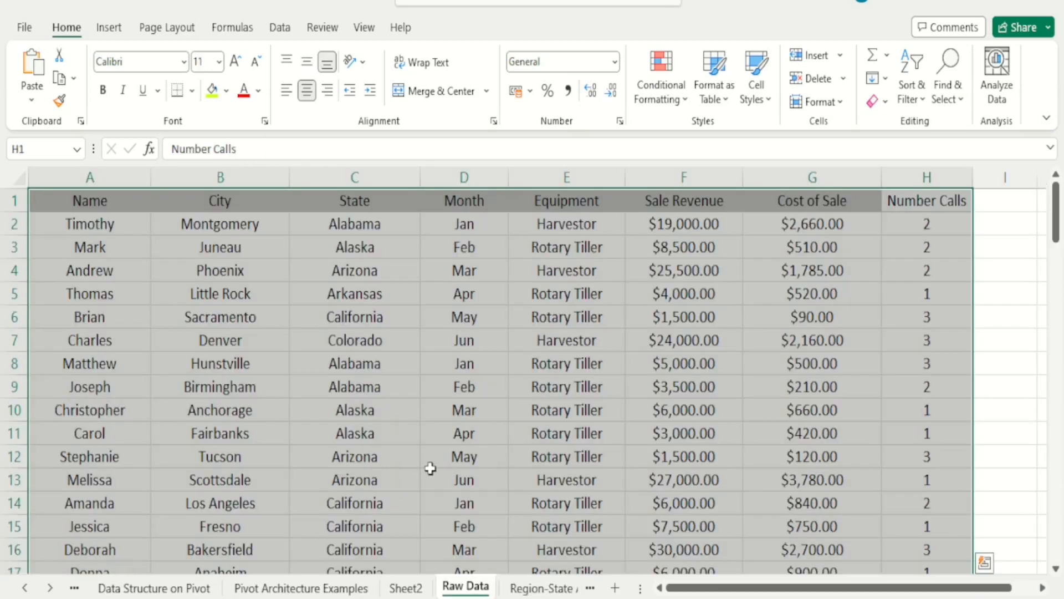
click(230, 317)
key(Up)
key(Up)
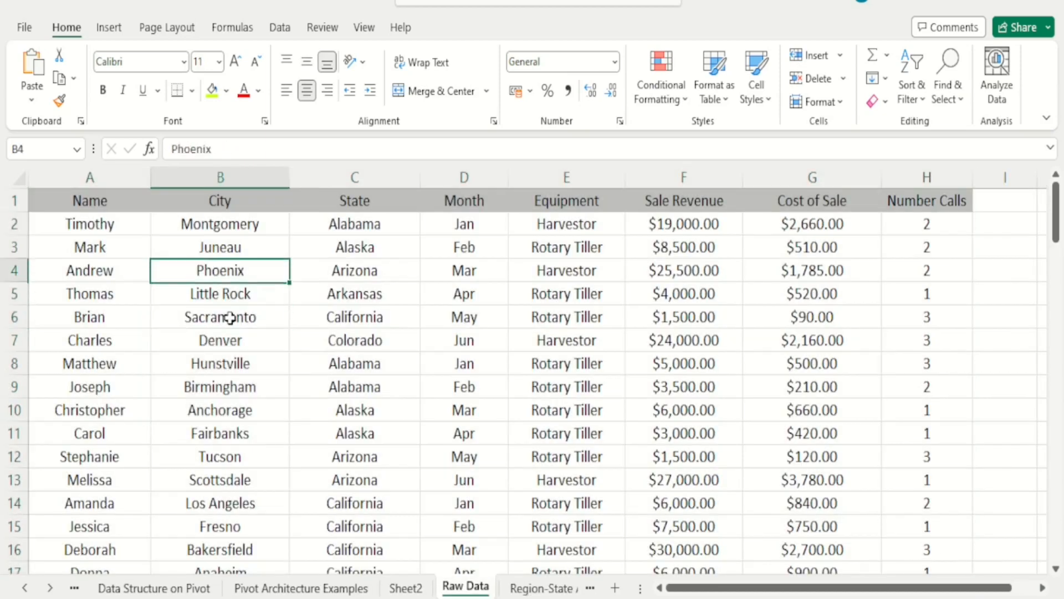
key(Up)
key(Left)
key(Up)
key(Up)
key(Down)
key(Up)
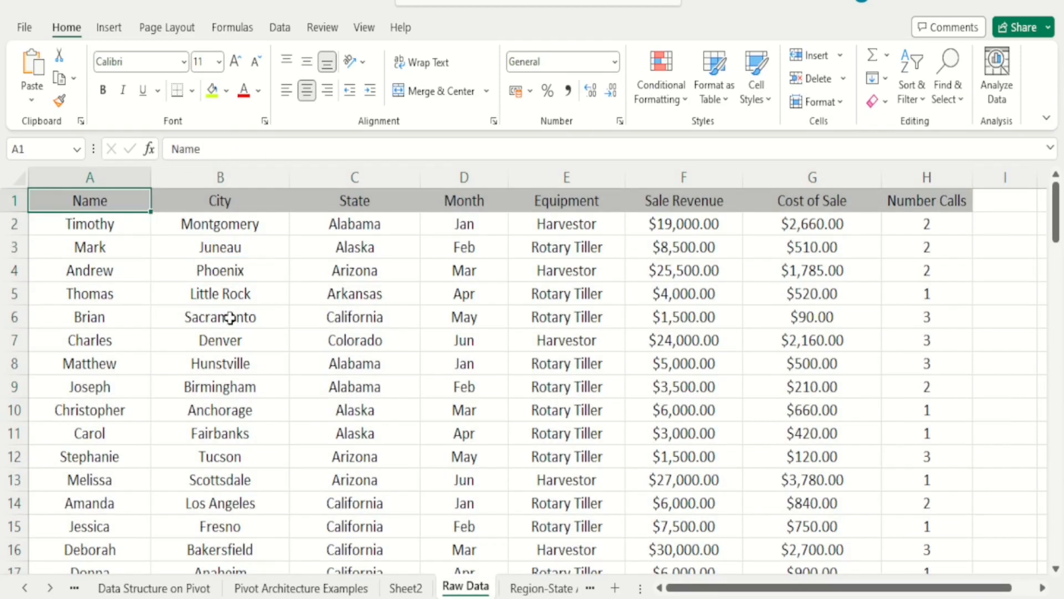
Select all entries in the Name column (A2:A101) to check how many there are, and return to cell A1.
key(Down)
key(ctrl+shift+Down)
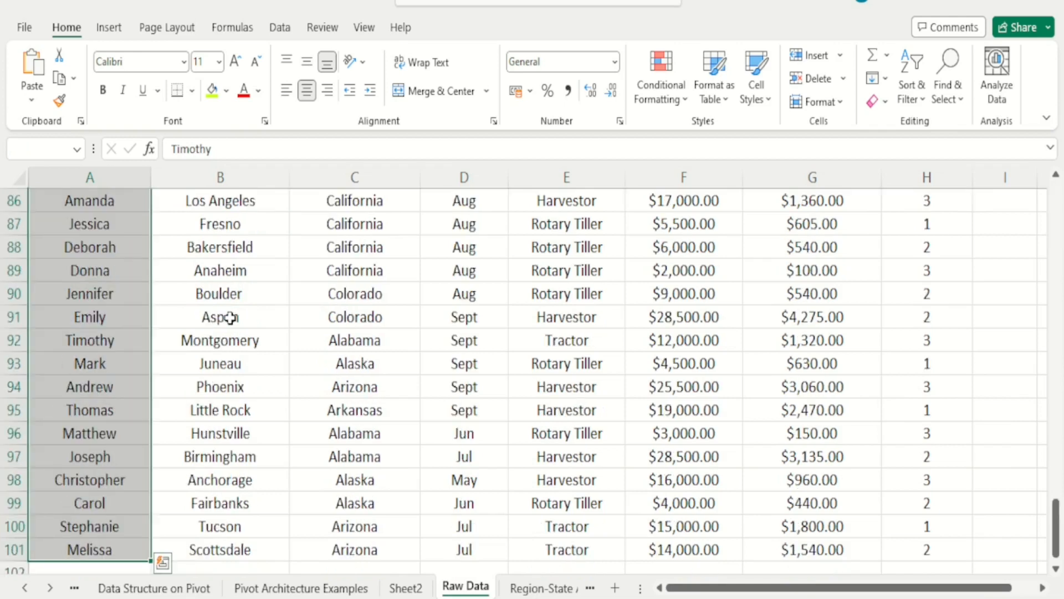
key(shift+Down)
key(shift+Up)
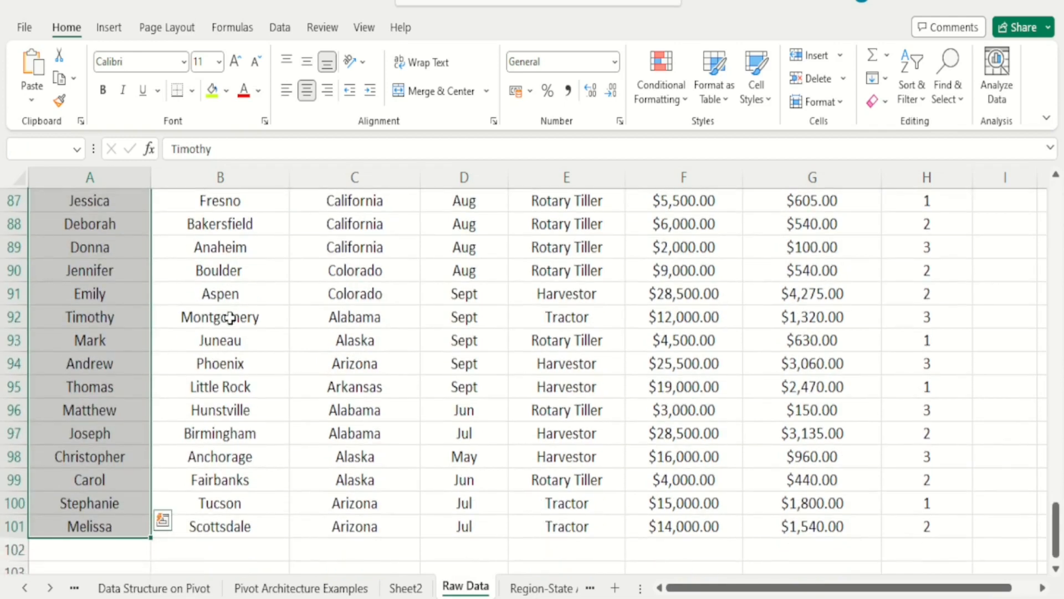
key(ctrl+Home)
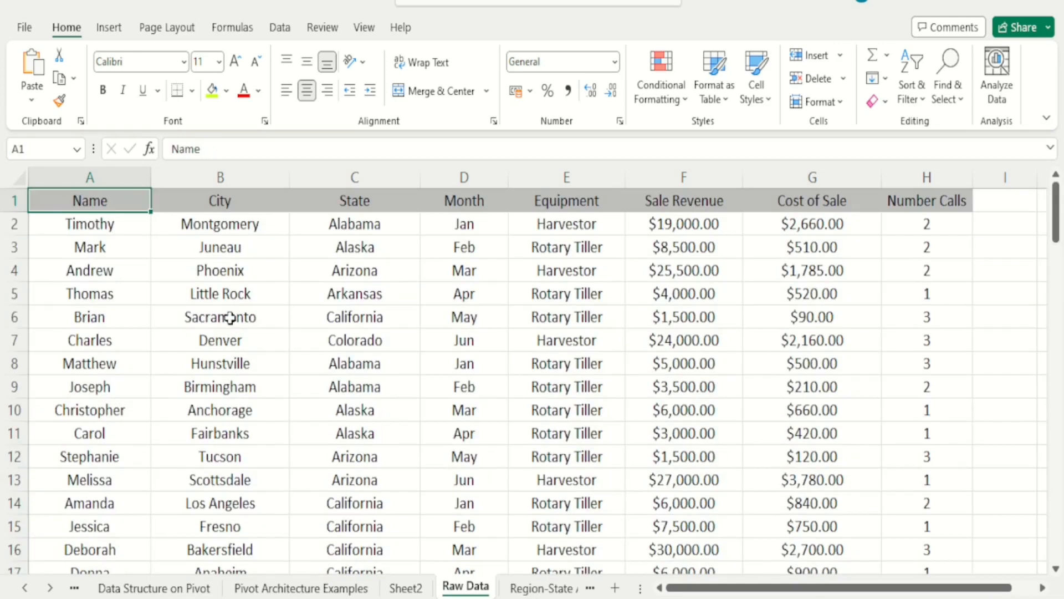
Examine the name counts per state in B4:B9 of the pivot table on Sheet2, ending on Alabama's count.
click(410, 589)
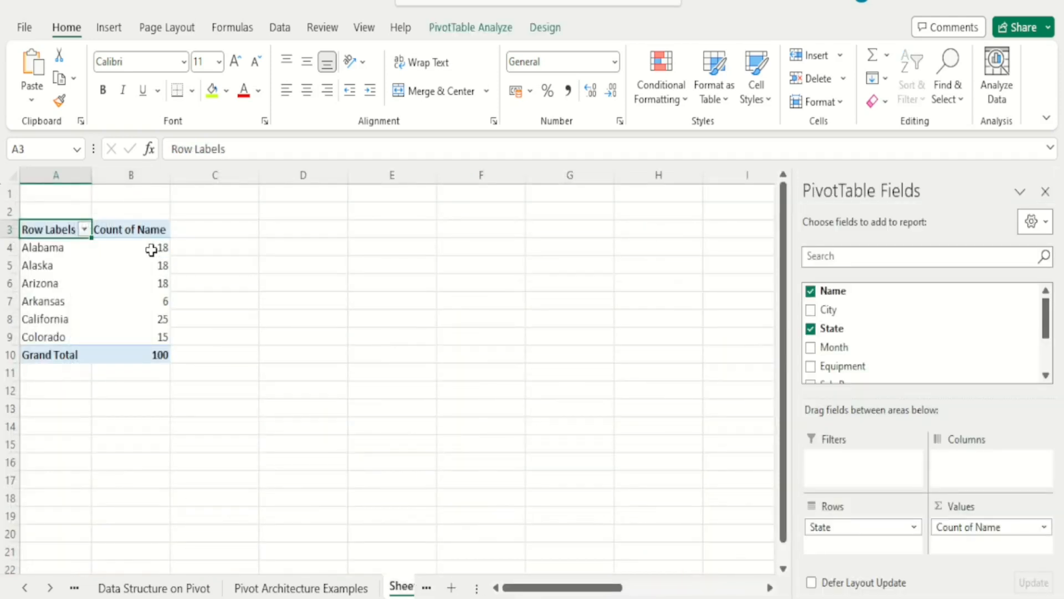
drag(149, 245, 159, 336)
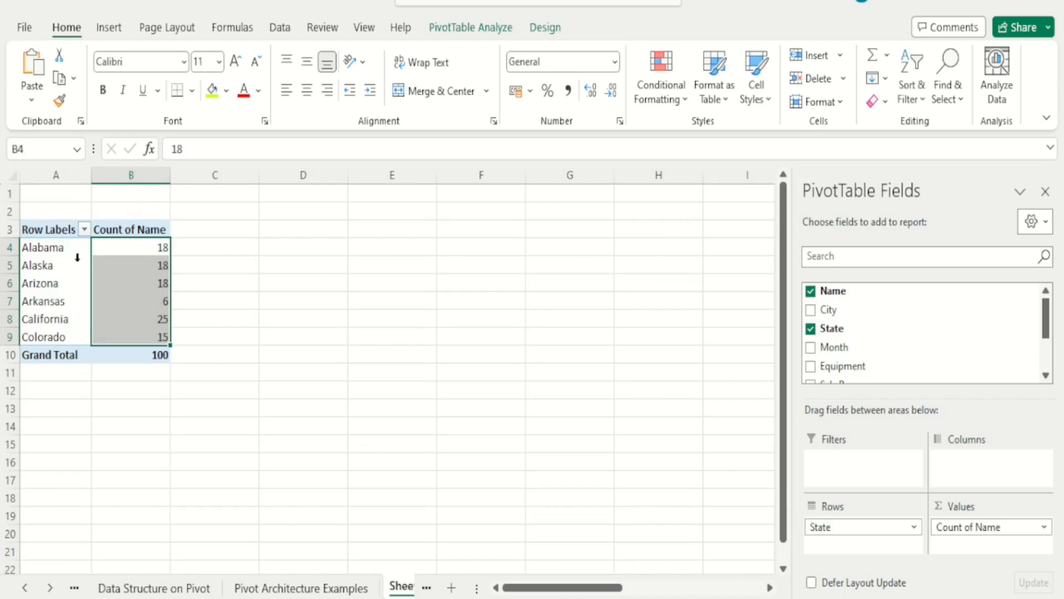
click(63, 251)
click(151, 244)
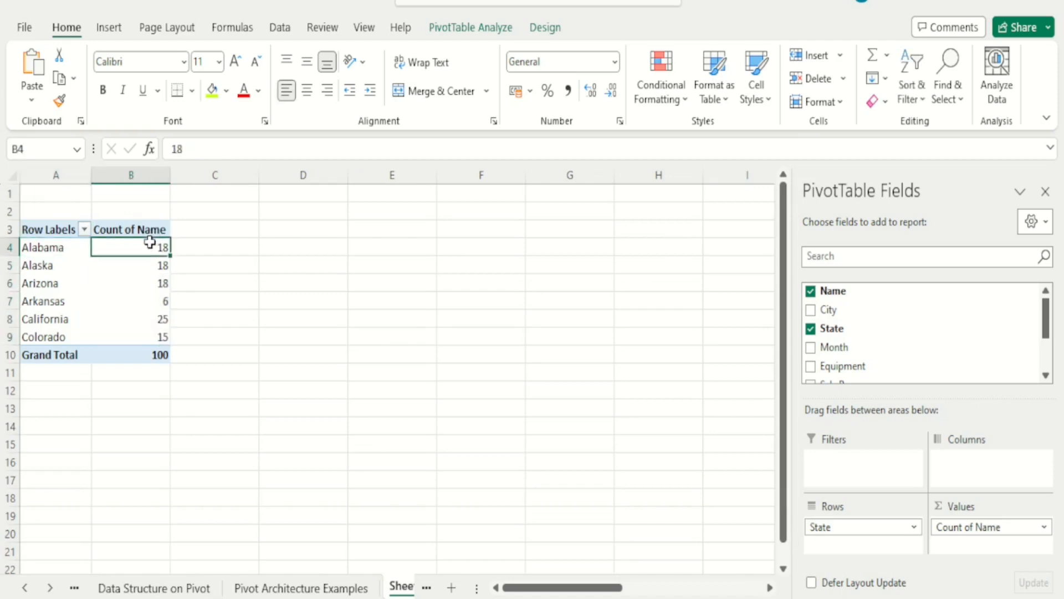
Turn on filtering for the Raw Data headers and filter the State column to Alabama only.
click(50, 588)
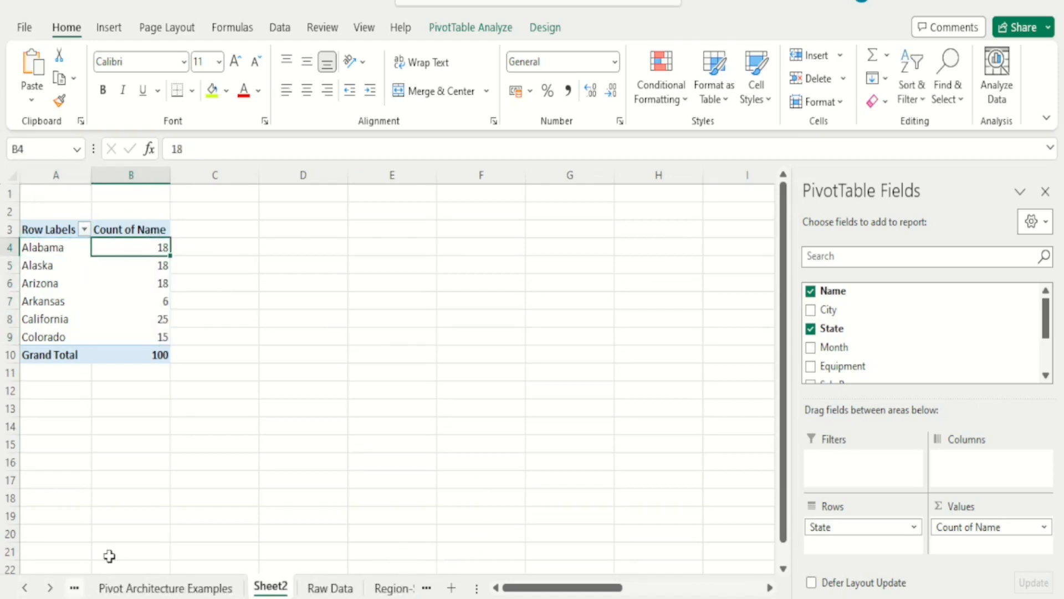
click(331, 590)
key(ctrl+shift+l)
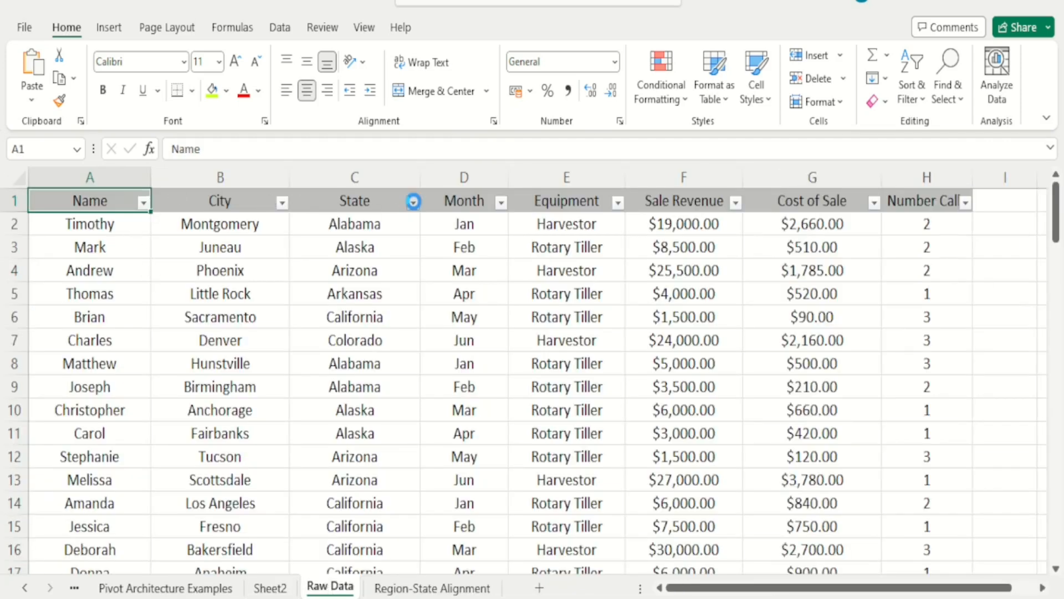
click(413, 202)
click(286, 421)
click(283, 437)
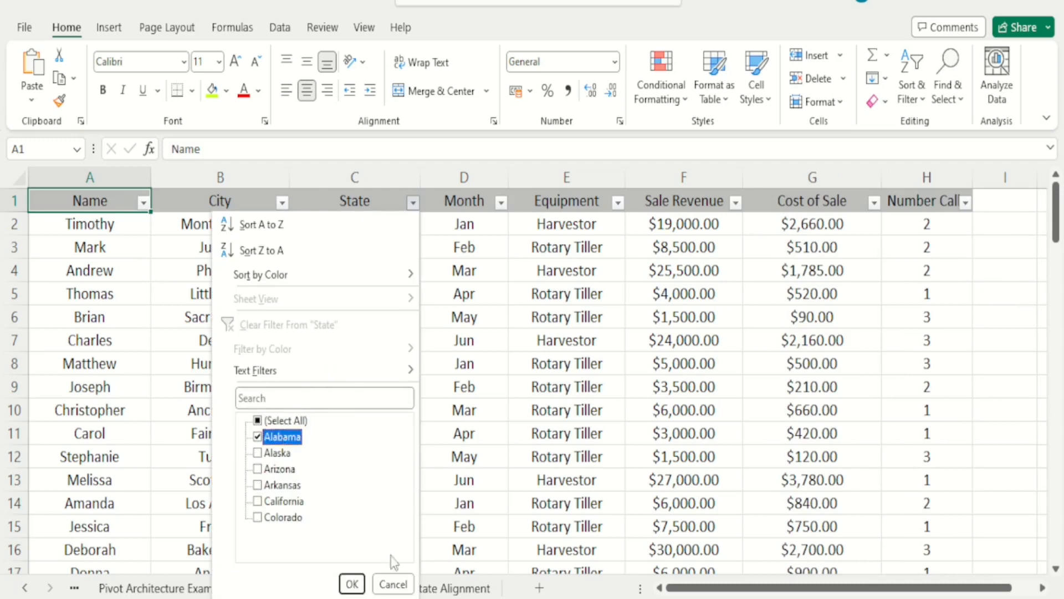
click(352, 584)
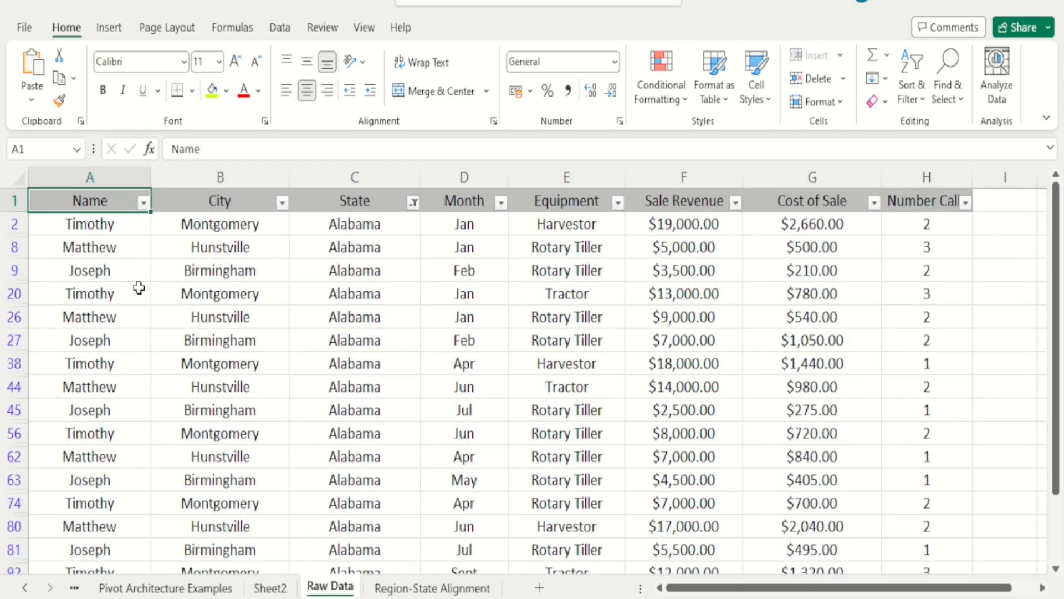
Select the filtered Alabama entries in the Name column, return to cell A1 and remove the filter.
key(Down)
key(ctrl+shift+Down)
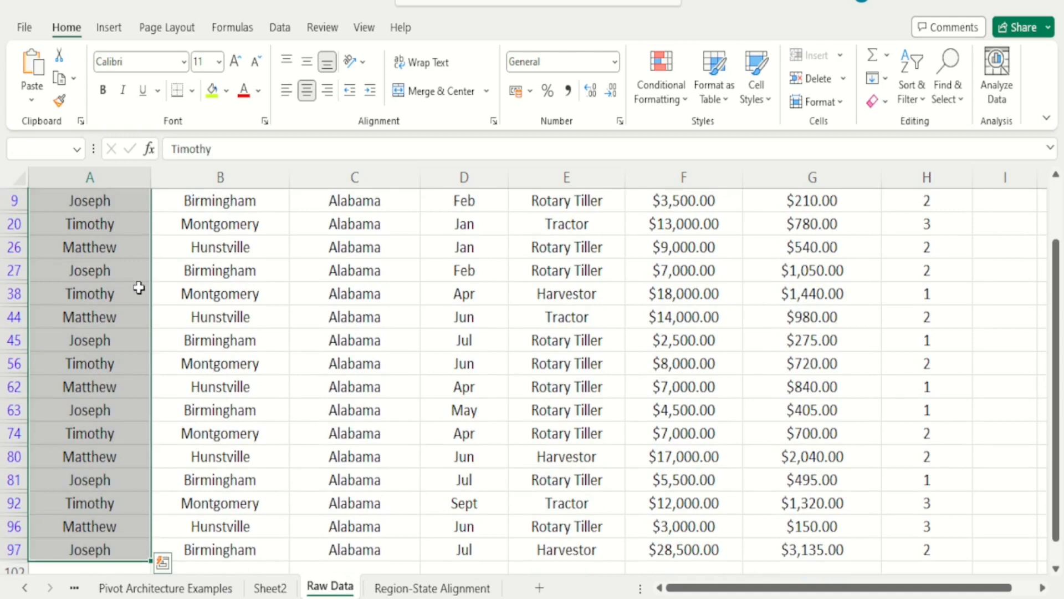
key(ctrl+Home)
key(ctrl+shift+l)
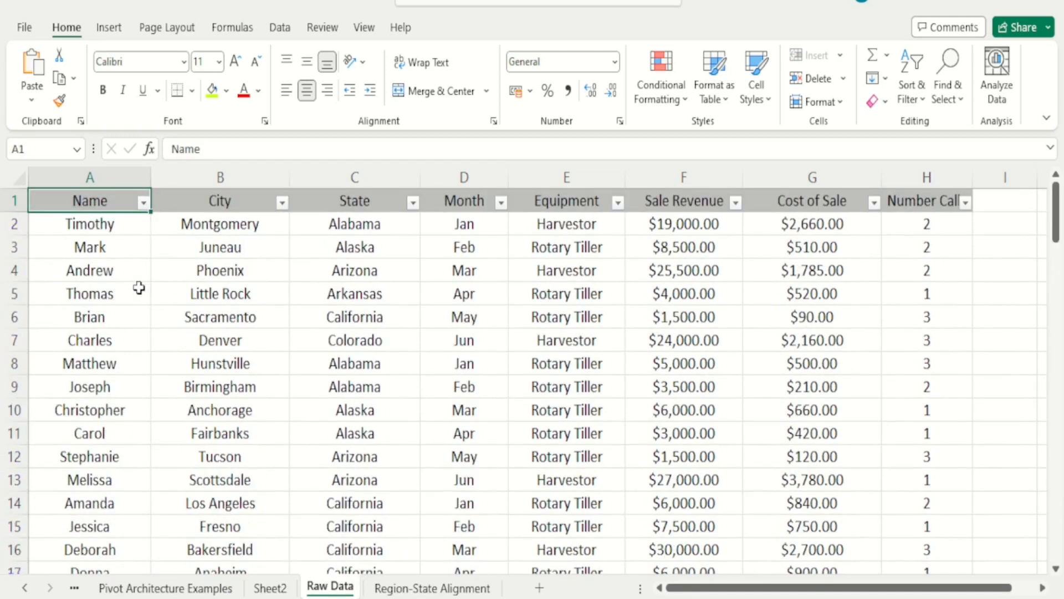
On Sheet2, move State from the pivot table's rows to its columns to compare layouts, and return it to the rows.
click(271, 588)
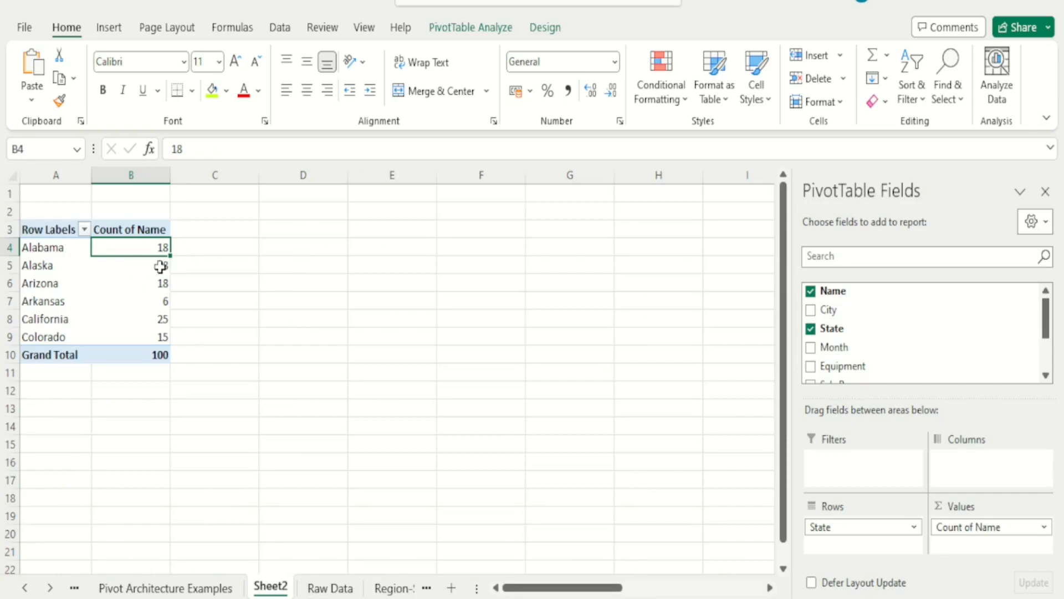
mouse_move(157, 304)
drag(834, 528, 975, 463)
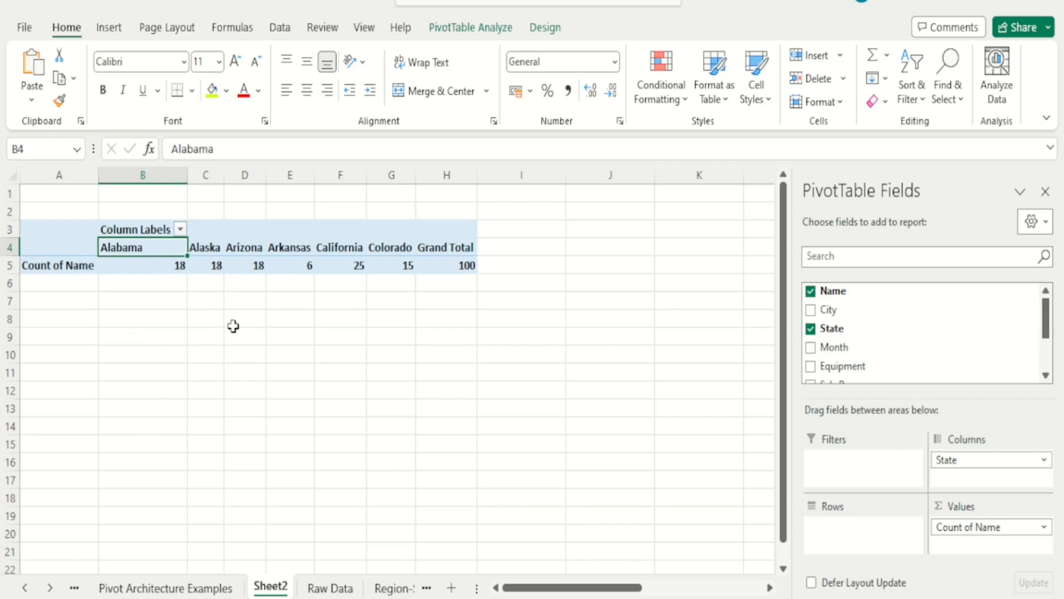
drag(971, 464, 879, 530)
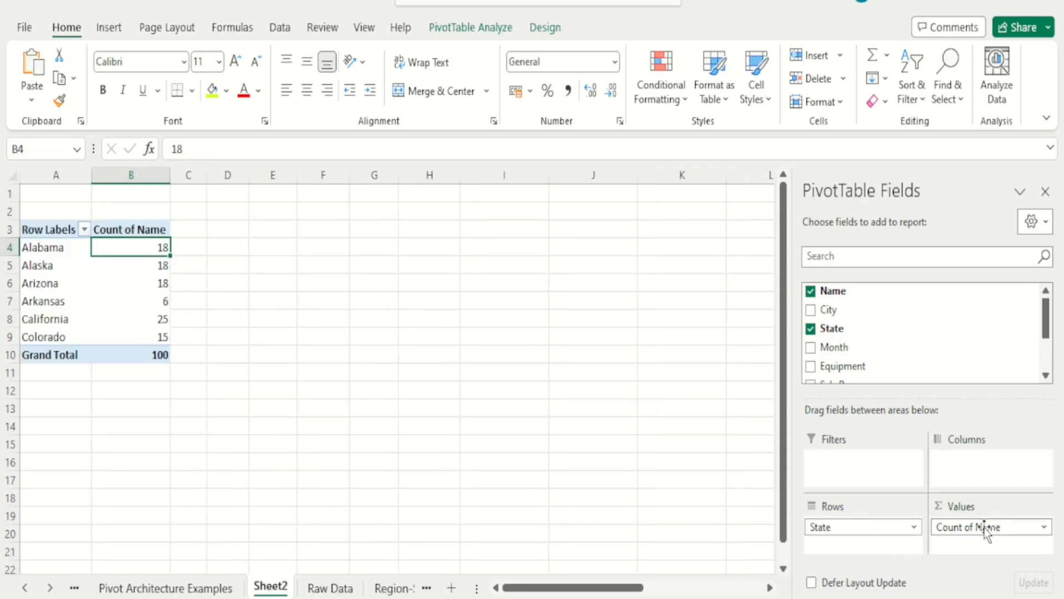
Replace the counted Name field with Sale Revenue in the pivot table's values, and select Alabama's revenue sum.
drag(985, 529, 958, 349)
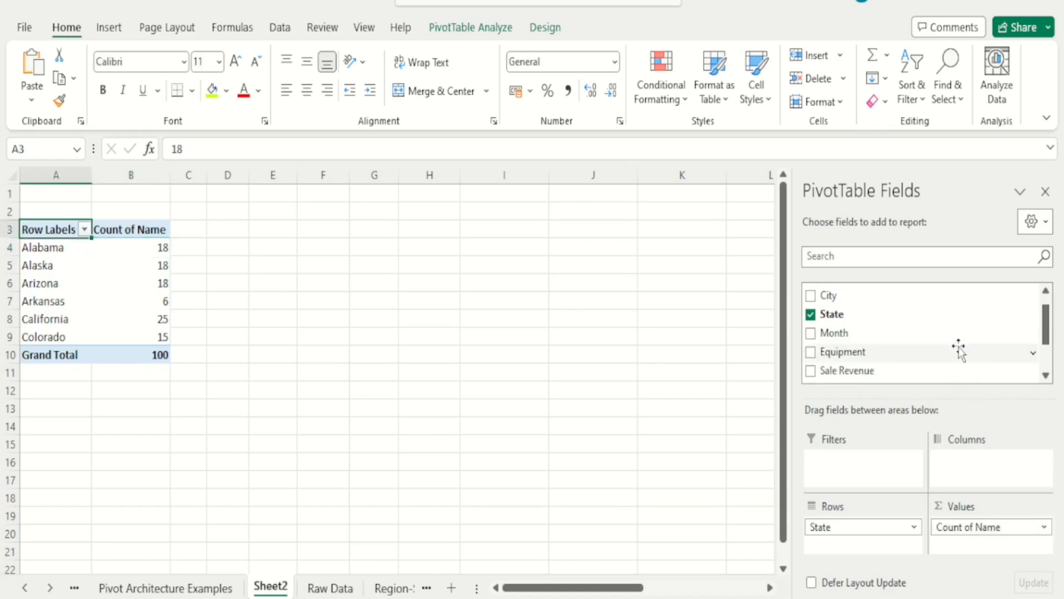
mouse_move(1044, 349)
mouse_down()
mouse_move(1047, 366)
mouse_move(1049, 355)
mouse_up()
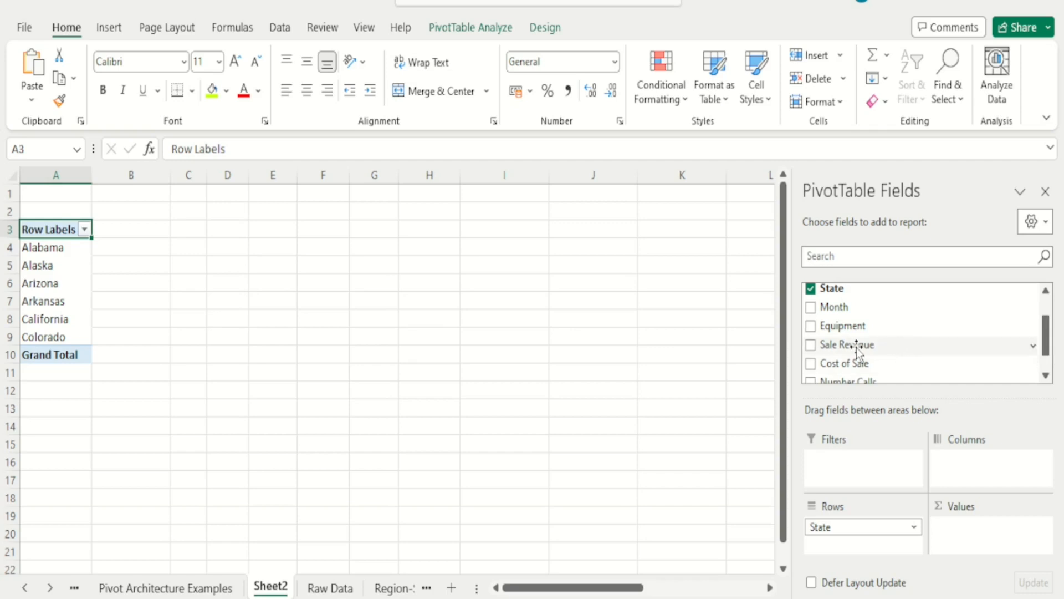
drag(857, 350, 981, 538)
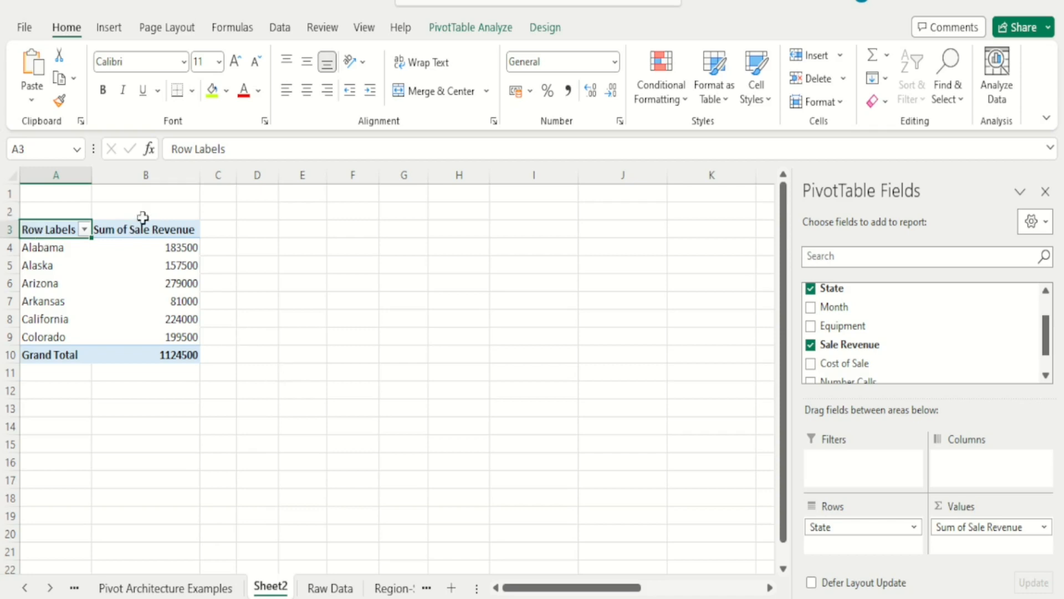
click(152, 247)
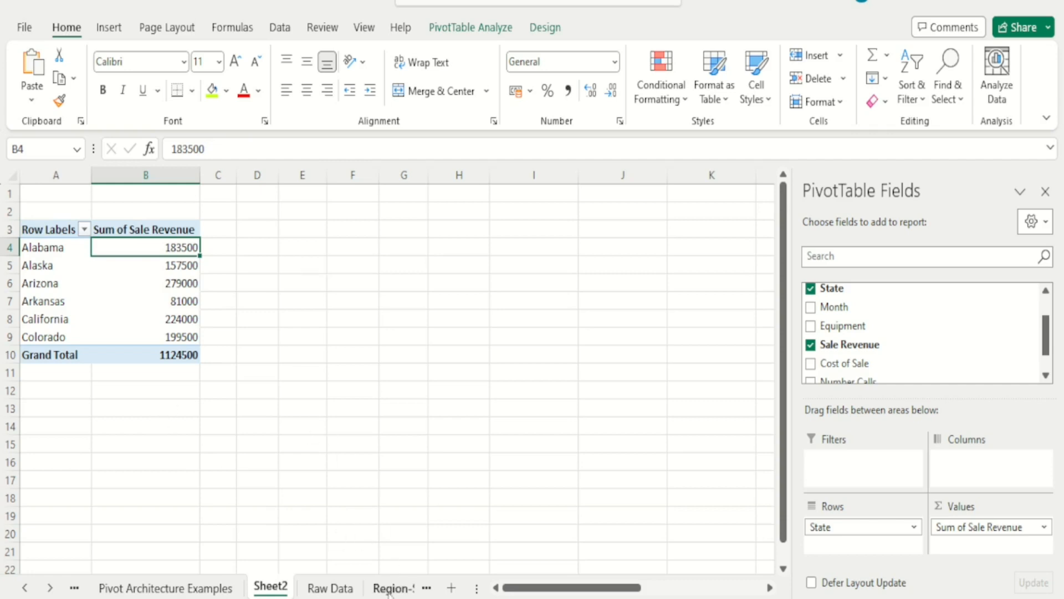
On the Raw Data sheet, turn on header filtering and show only the rows whose State is Alabama.
click(337, 589)
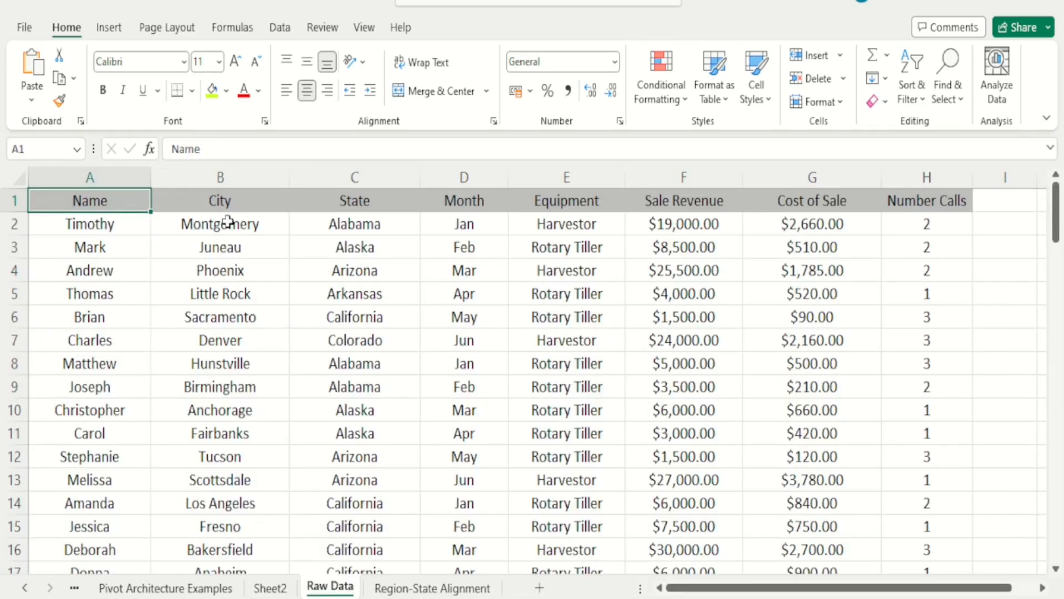
click(225, 201)
key(ctrl+shift+l)
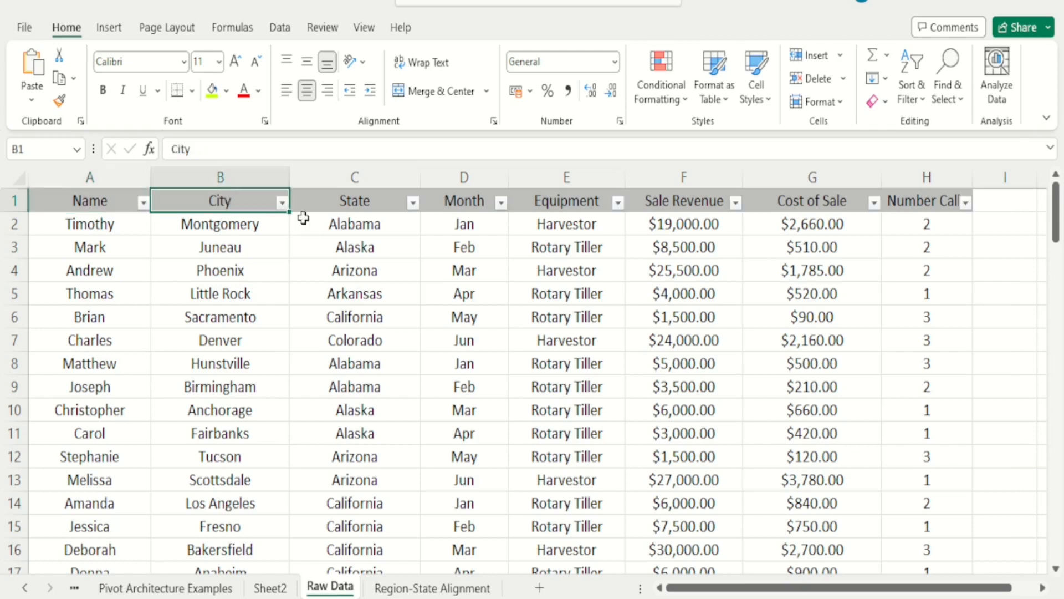
click(413, 202)
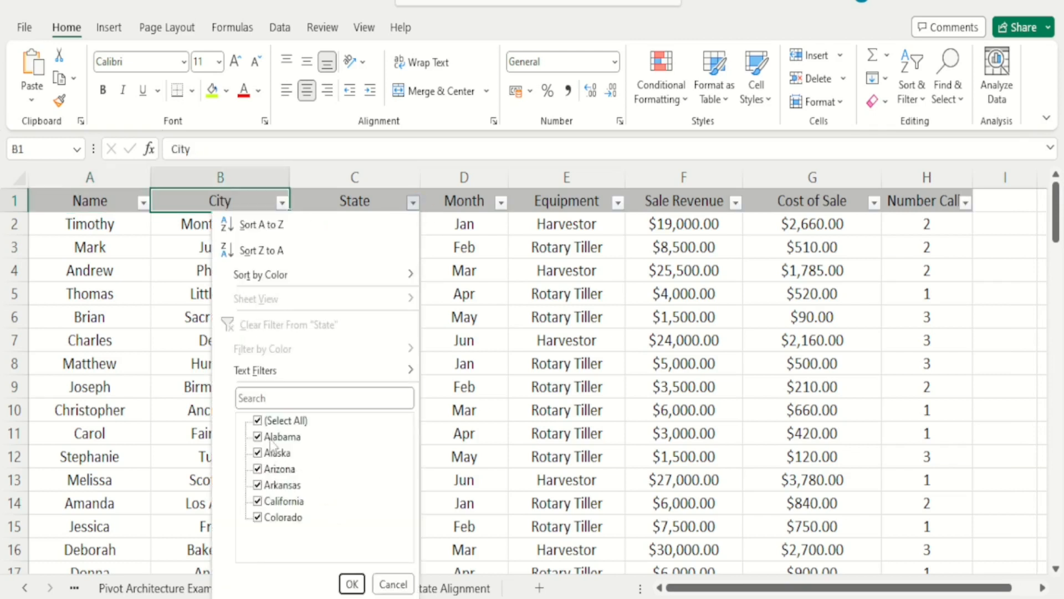
click(272, 420)
click(273, 437)
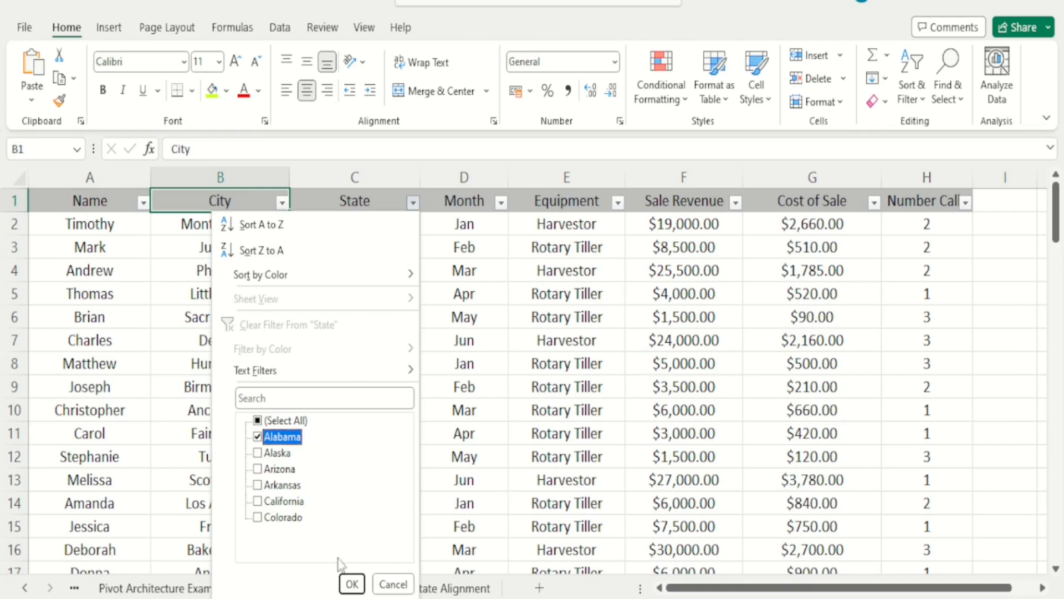
click(352, 584)
Select all filtered Alabama Sale Revenue values to check their sum, remove the filter and return to Sheet2.
click(686, 222)
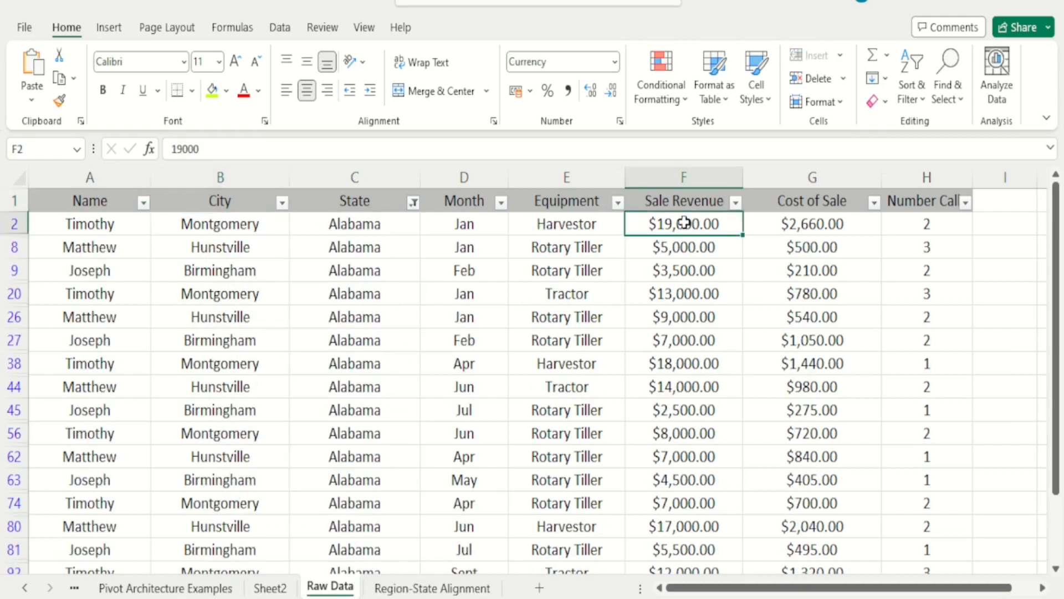
key(Up)
key(Down)
key(Down)
key(Down)
key(Down)
key(Down)
key(Up)
key(Up)
key(Up)
key(Up)
key(ctrl+shift+Down)
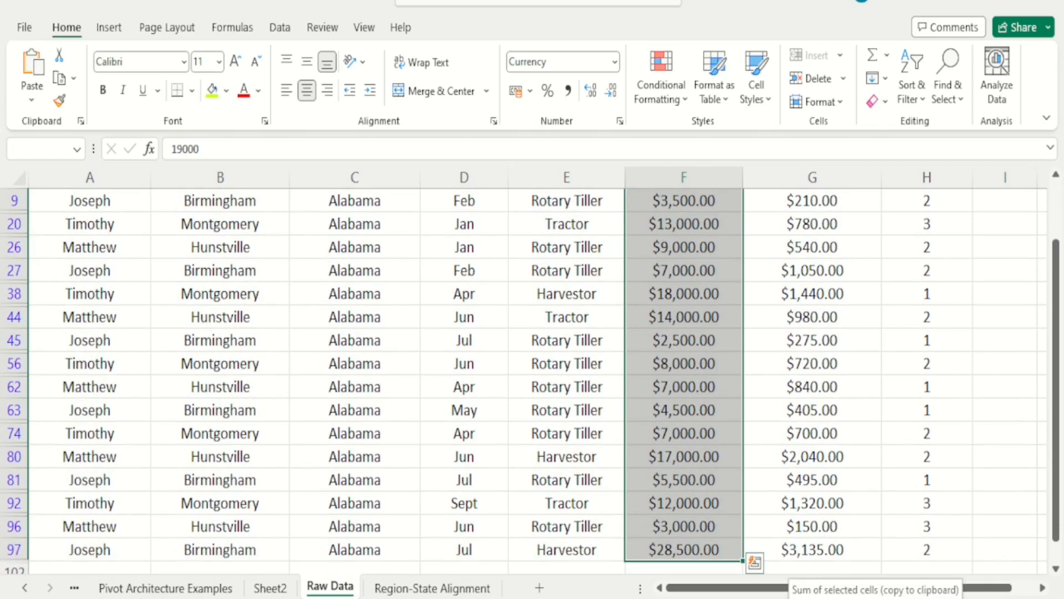
scroll(986, 456, up, 1)
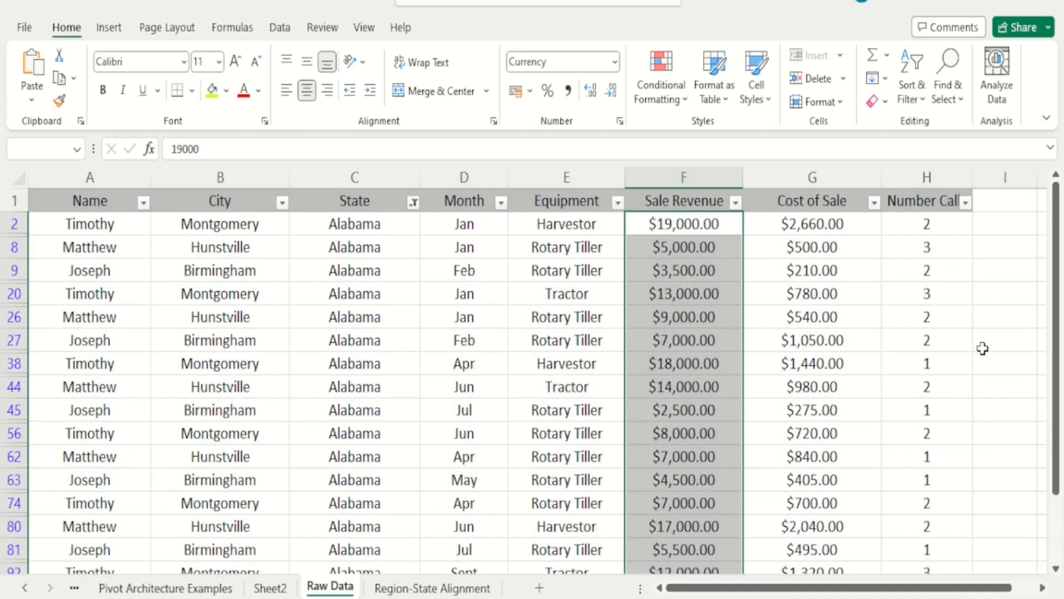
key(ctrl+shift+l)
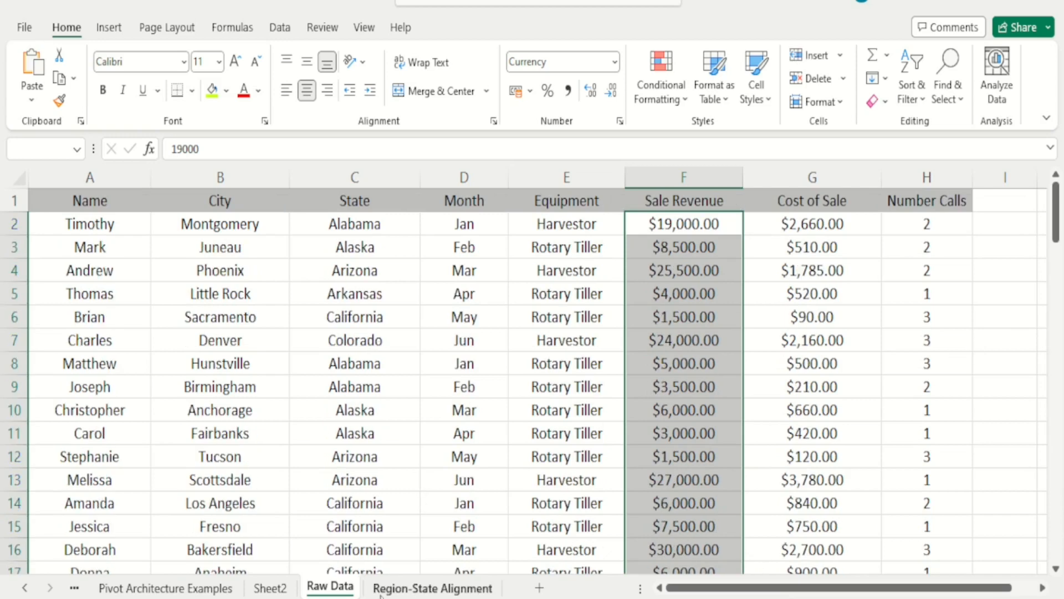
click(271, 587)
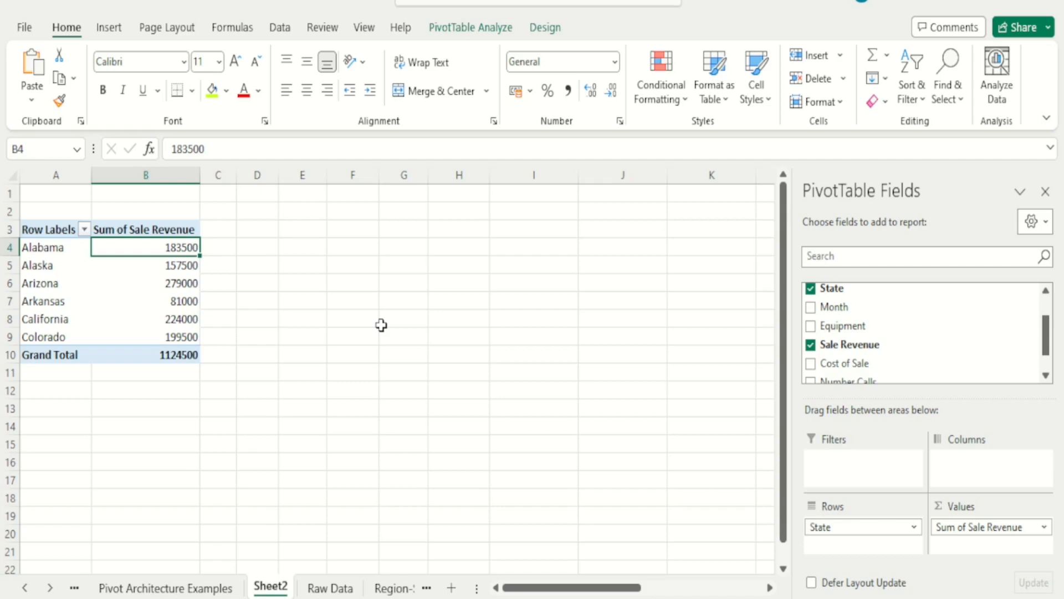
Select all State entries (C2:C101) on the Raw Data sheet to examine the repeated values, and return to cell C1.
click(326, 589)
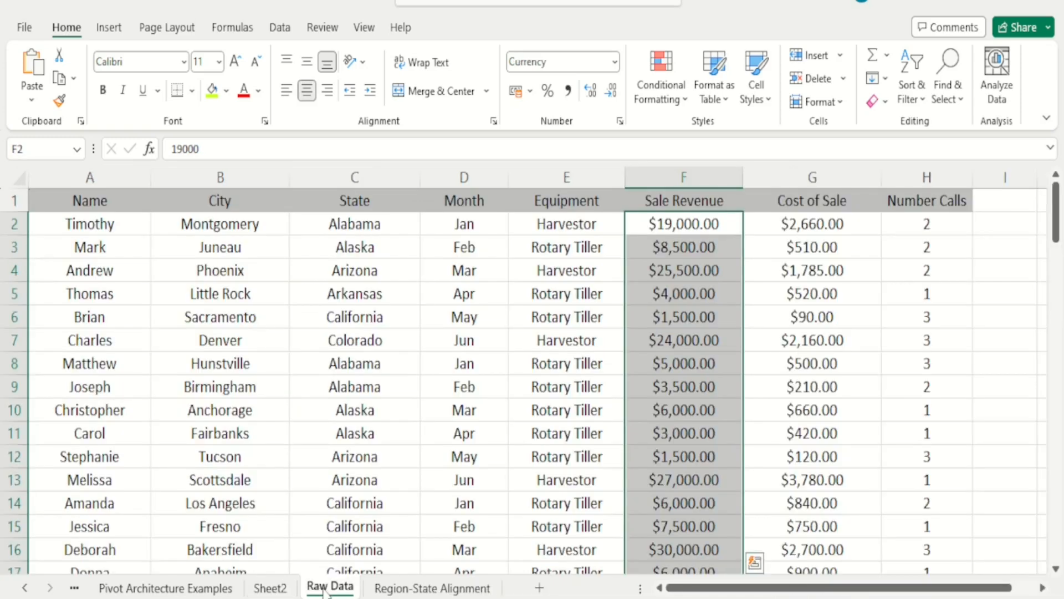
click(311, 345)
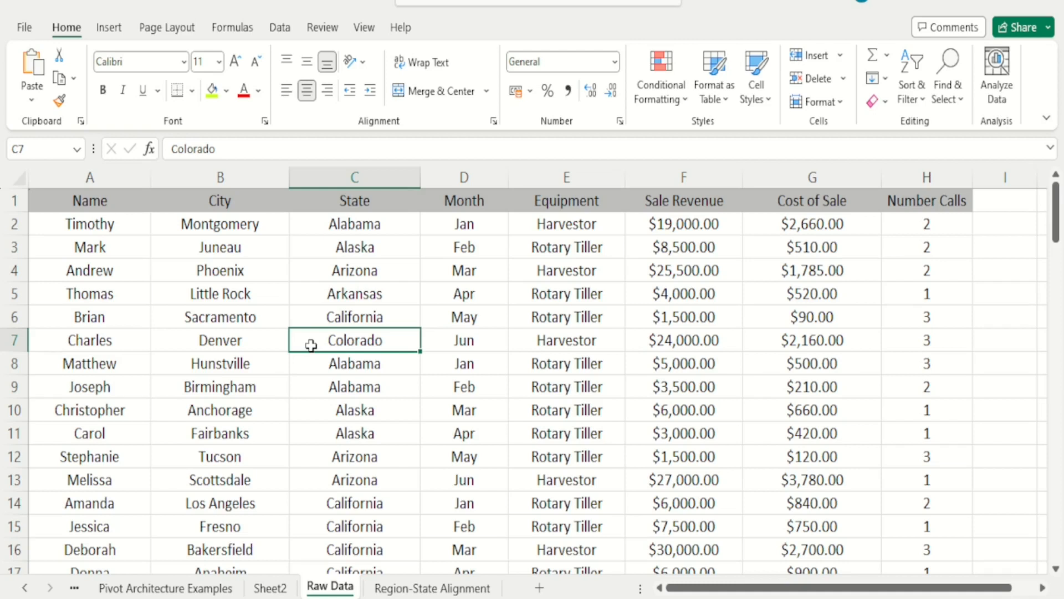
key(Up)
key(Up)
key(Up)
key(Up)
key(Up)
key(ctrl+shift+Down)
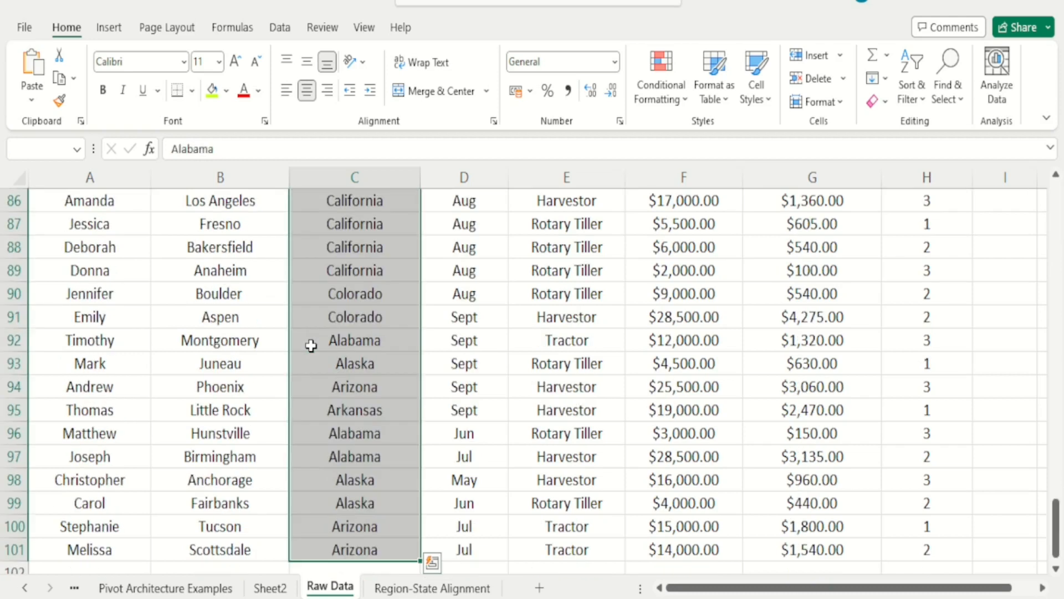
key(ctrl+Up)
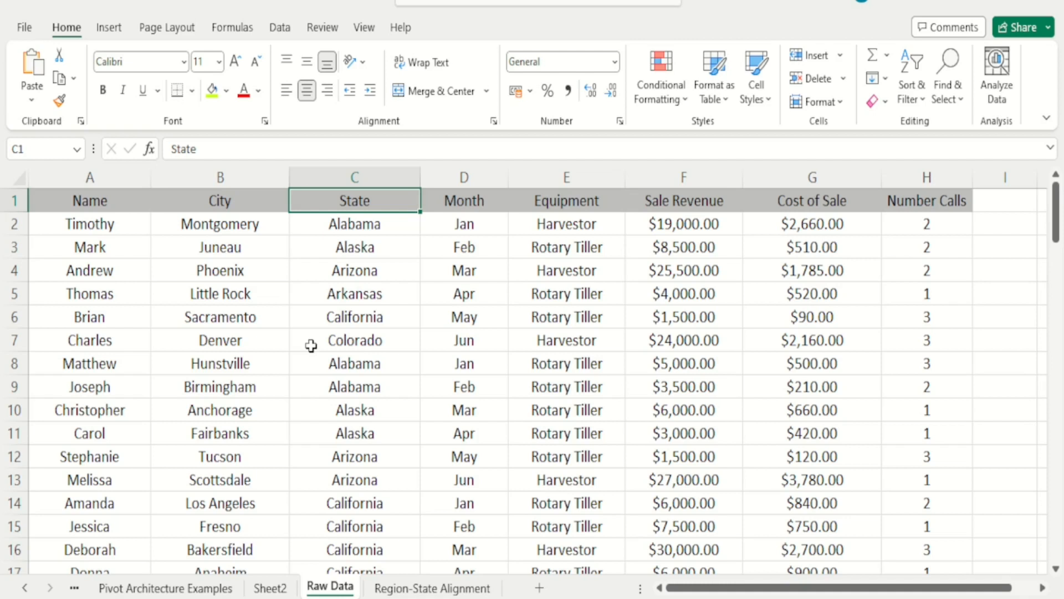
Center-align the Sum of Sale Revenue column (B3:B10) of the pivot table on Sheet2.
click(279, 590)
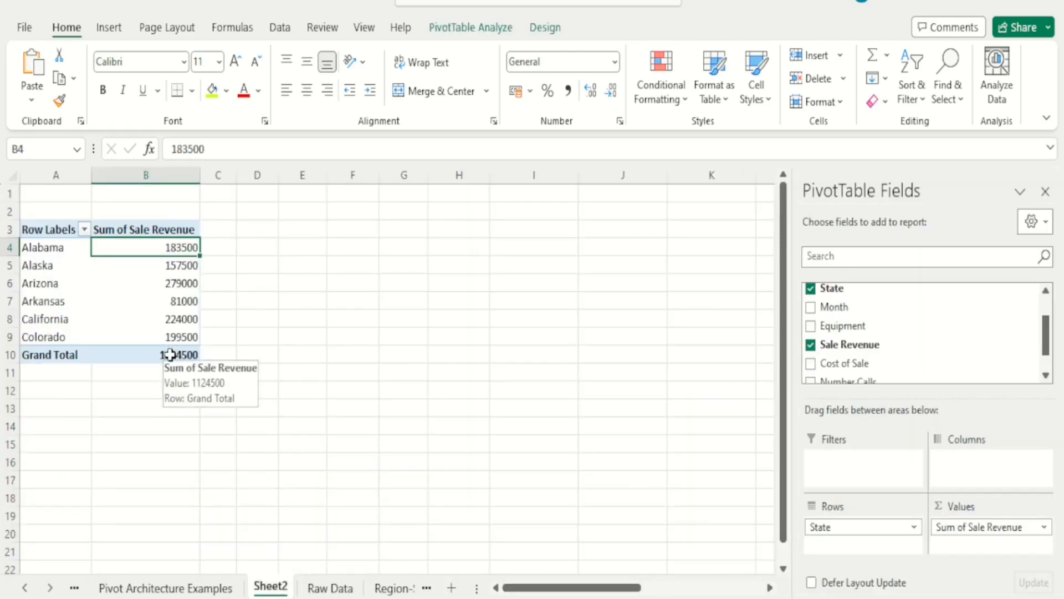
drag(178, 355, 143, 228)
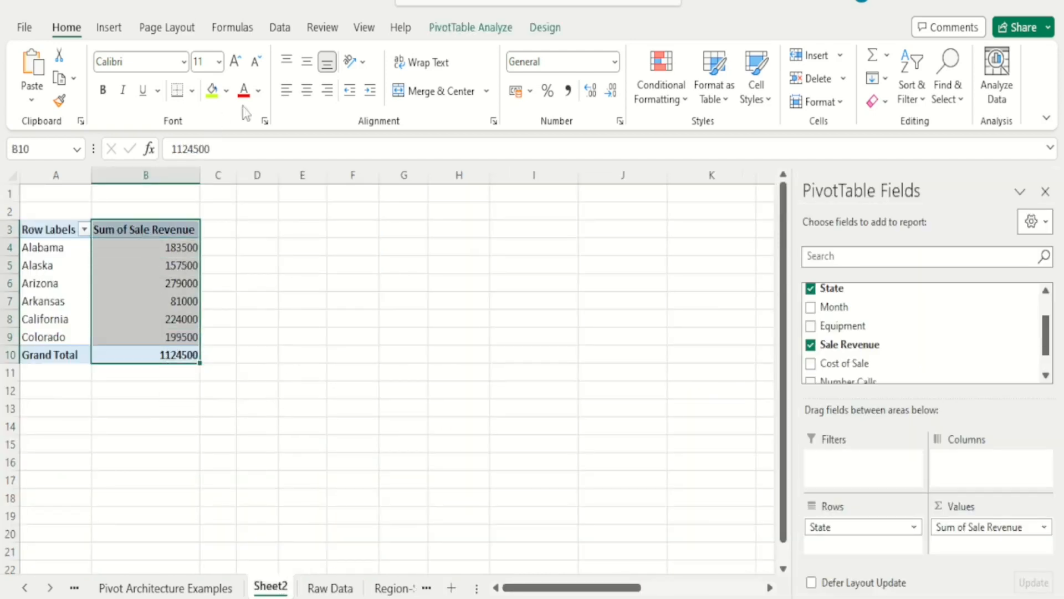
click(306, 90)
click(340, 297)
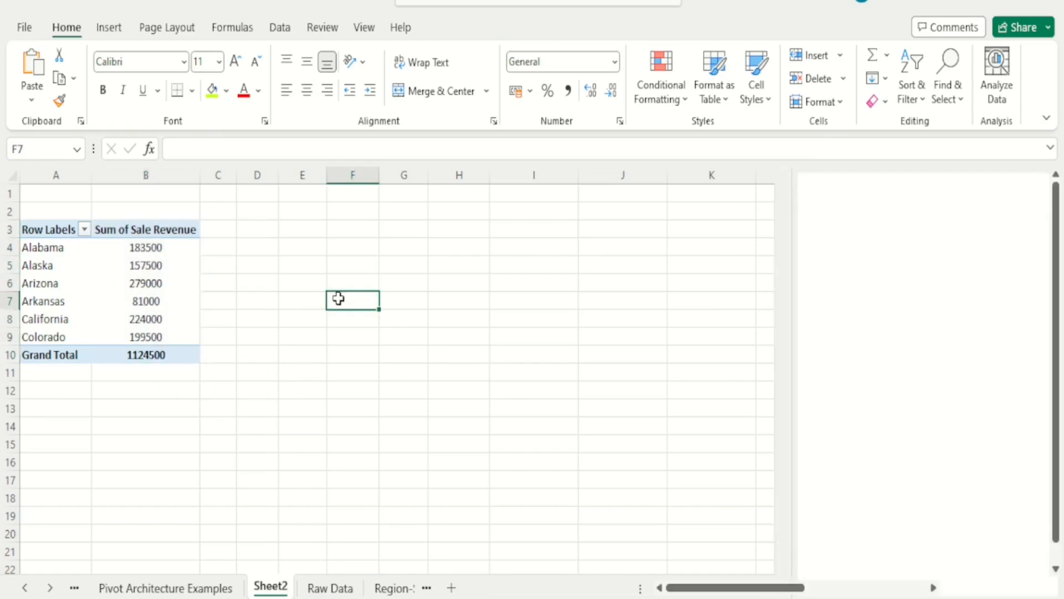
Remove the State and Sale Revenue fields from the pivot table to empty its layout.
click(156, 271)
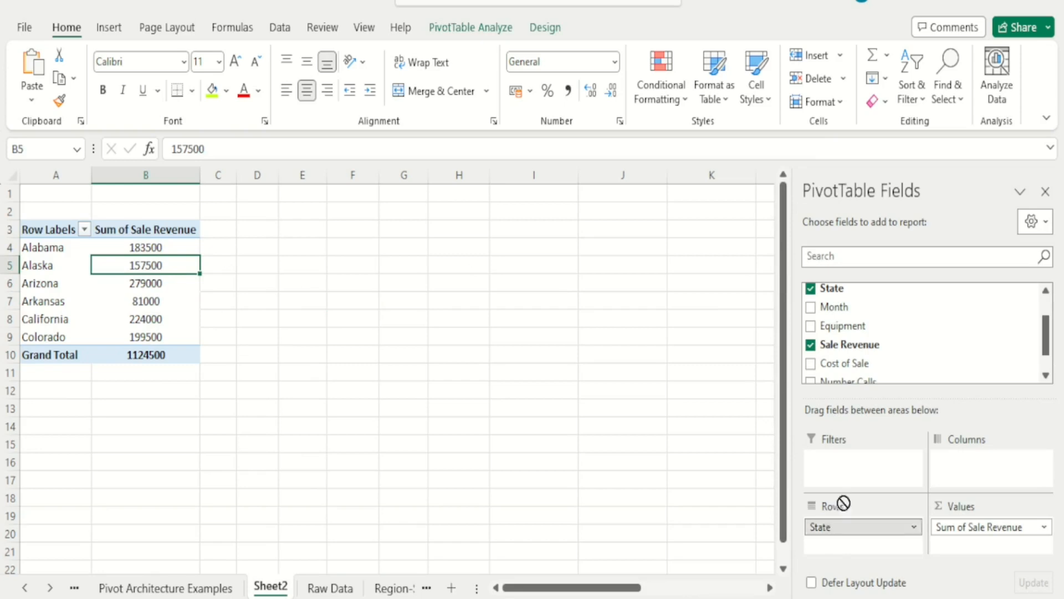
drag(960, 320, 961, 321)
drag(974, 524, 974, 355)
Lay out the pivot table with Equipment in the rows, State in the columns and Sale Revenue as the summed value.
drag(1045, 346, 1044, 306)
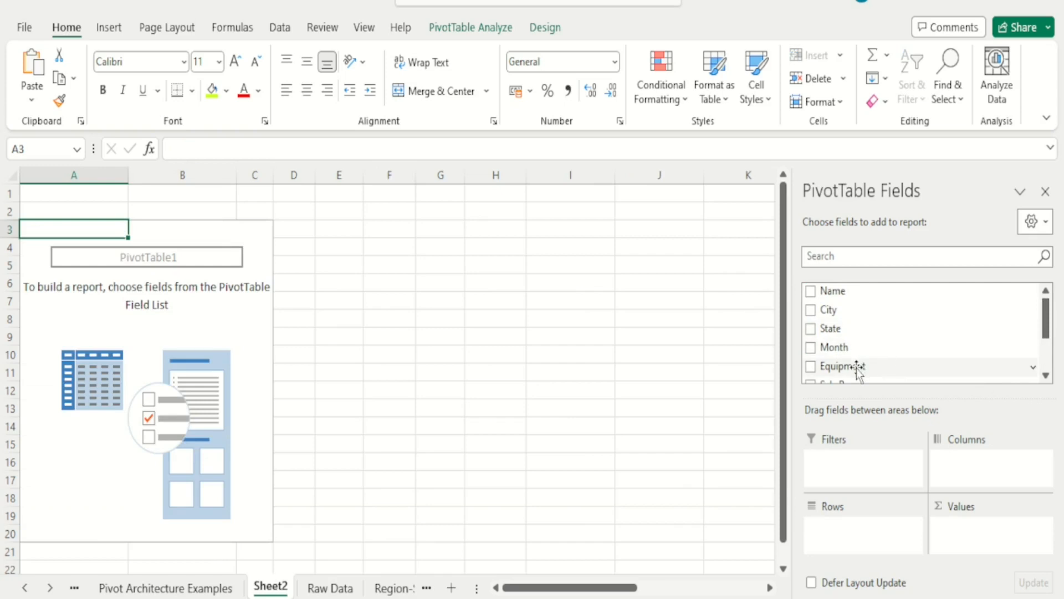
drag(857, 366, 854, 537)
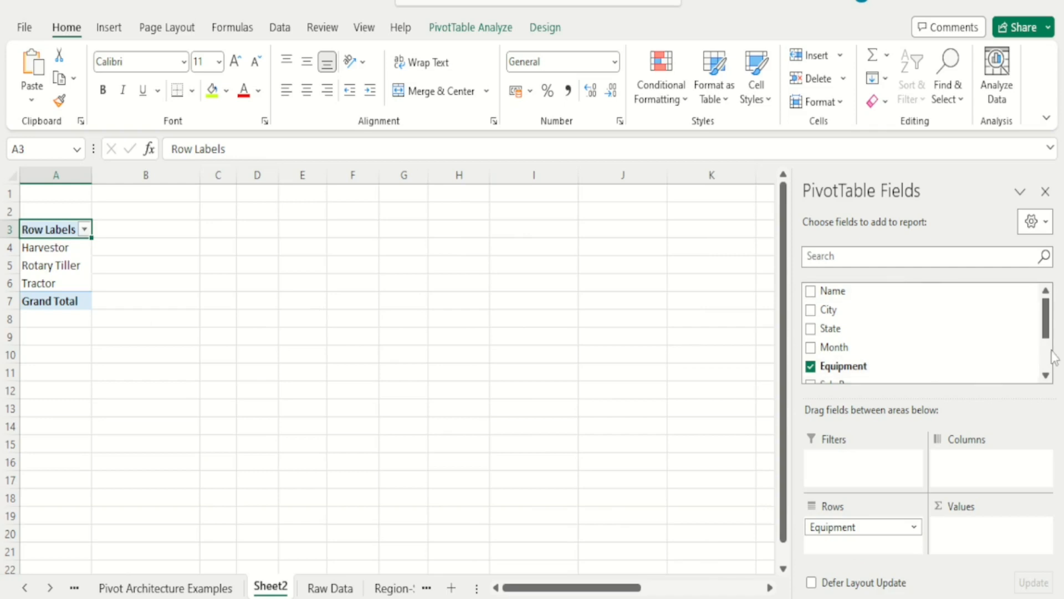
drag(1047, 327, 1047, 357)
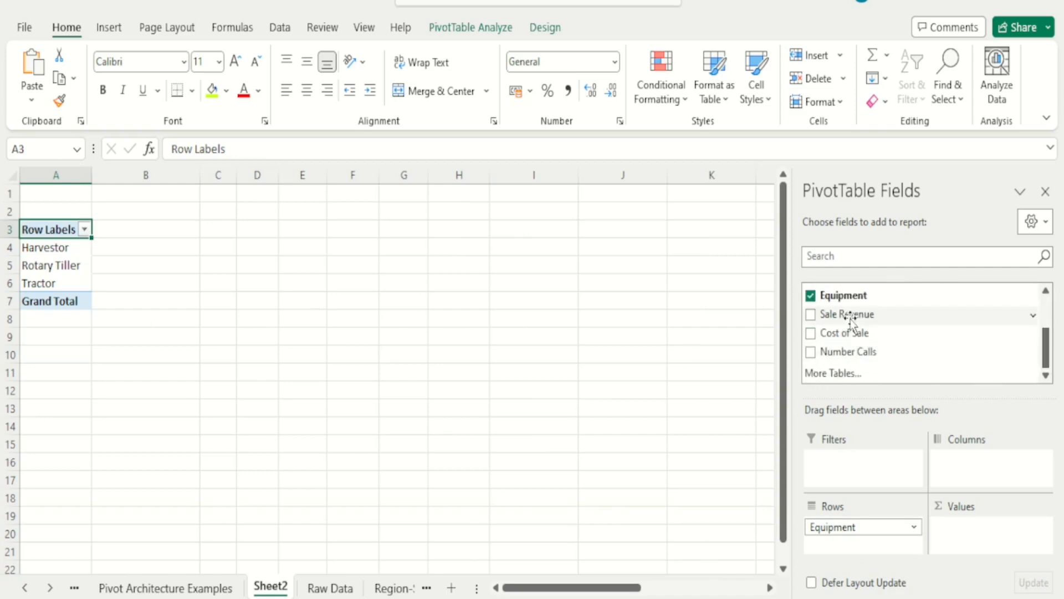
drag(851, 322, 985, 535)
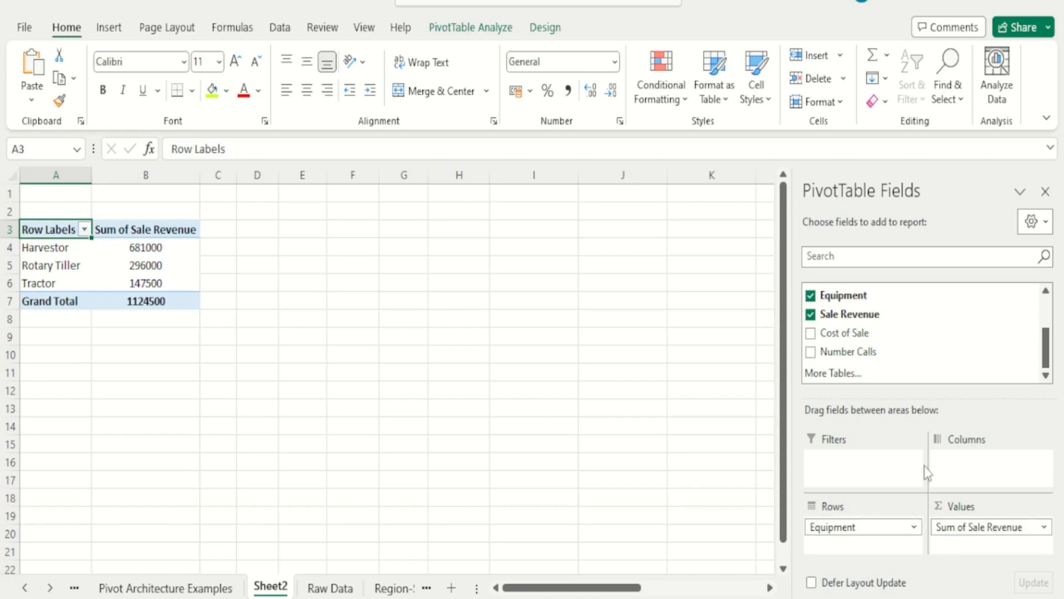
drag(1046, 365, 1046, 311)
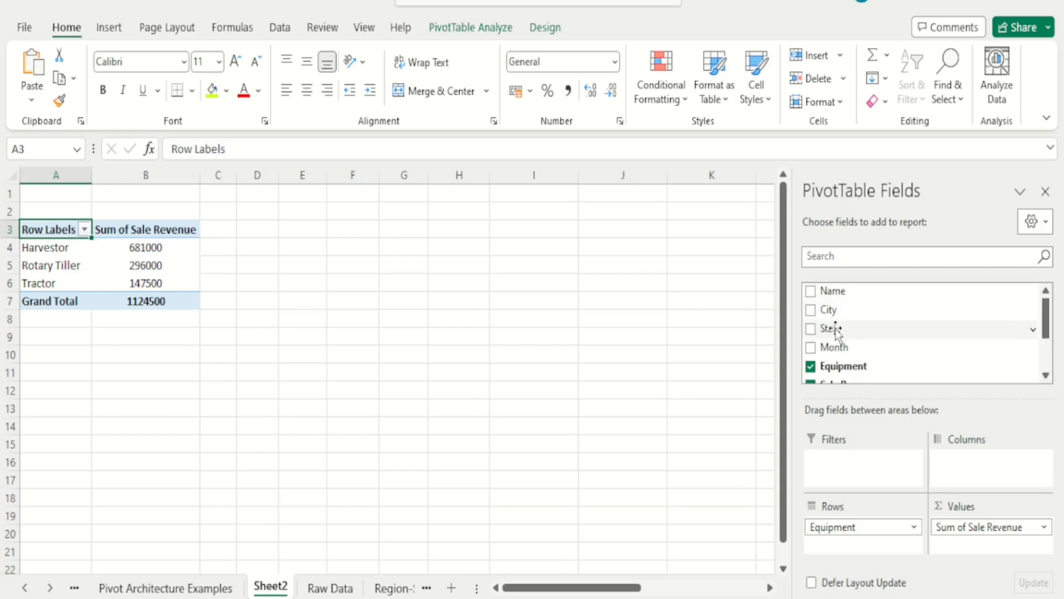
drag(832, 328, 983, 483)
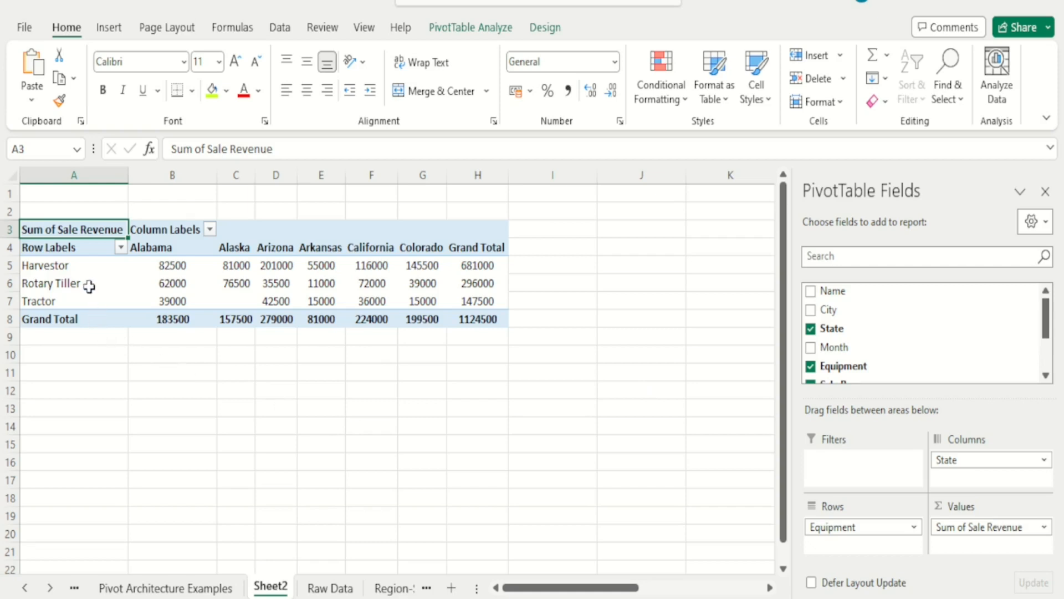
Trace the Rotary Tiller row and the California column to find where they intersect in the pivot table.
drag(74, 283, 482, 282)
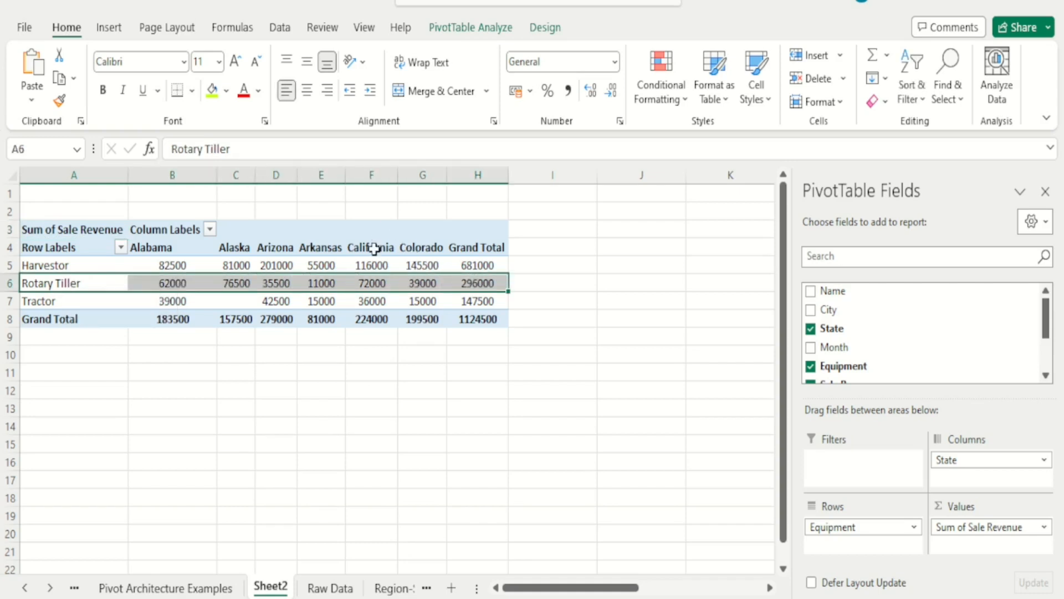
drag(375, 247, 375, 328)
click(487, 370)
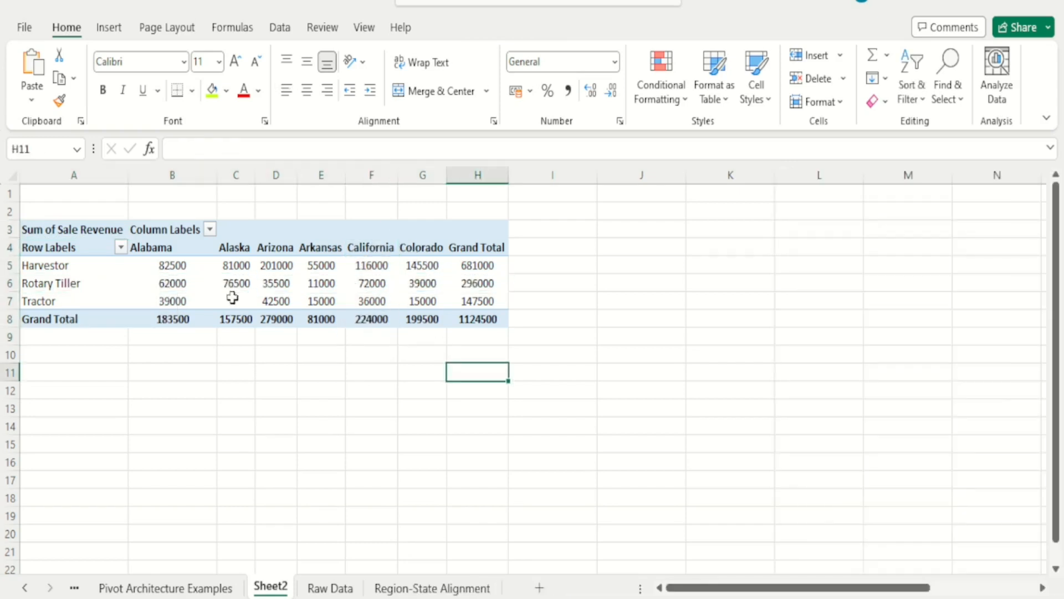
Highlight the Rotary Tiller value for California (F6) in yellow, and clear the highlight again.
click(364, 283)
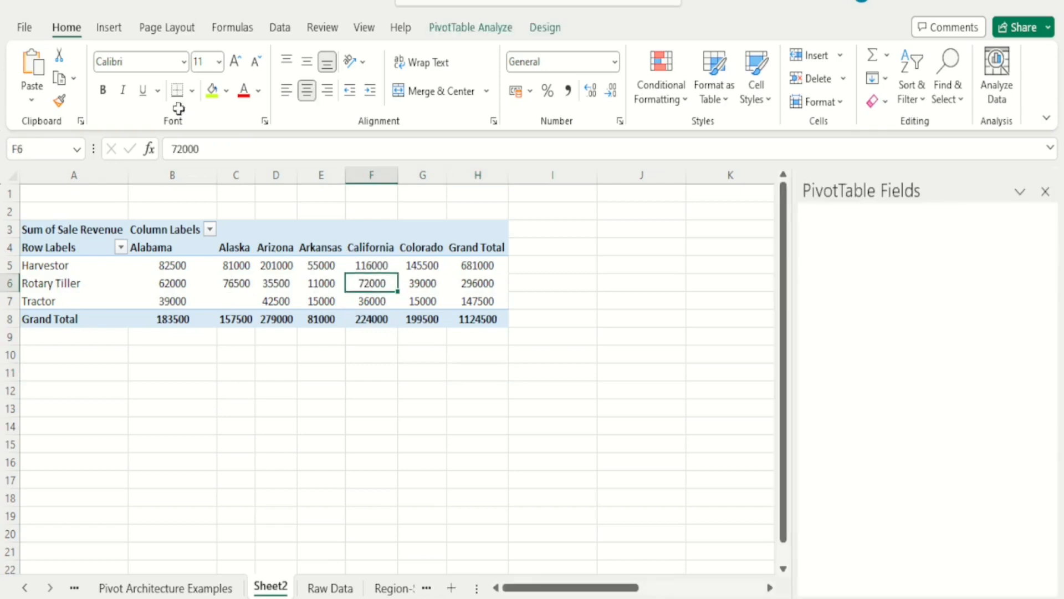
click(210, 90)
click(444, 389)
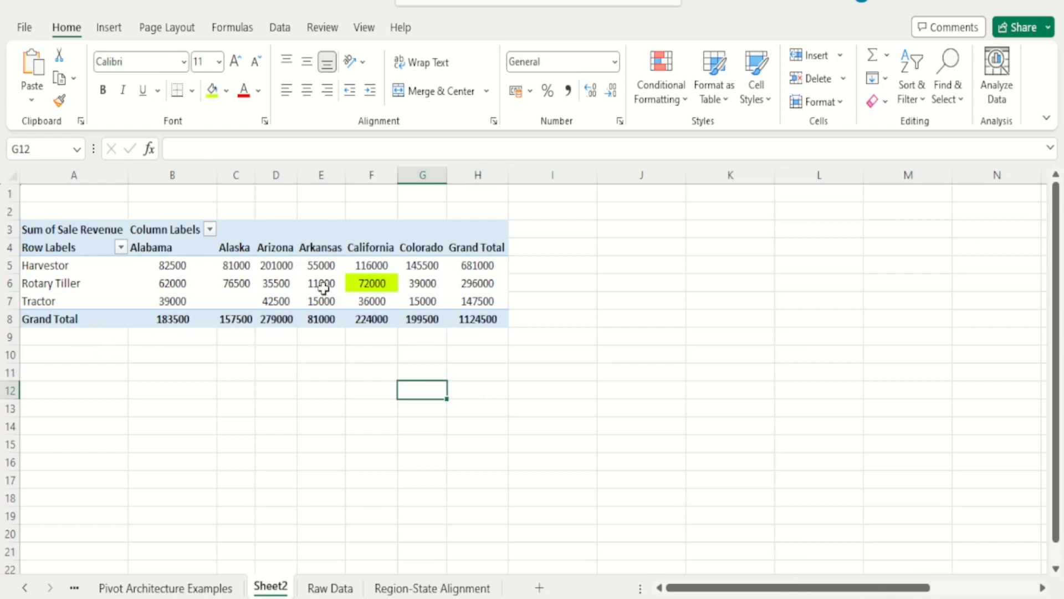
click(385, 281)
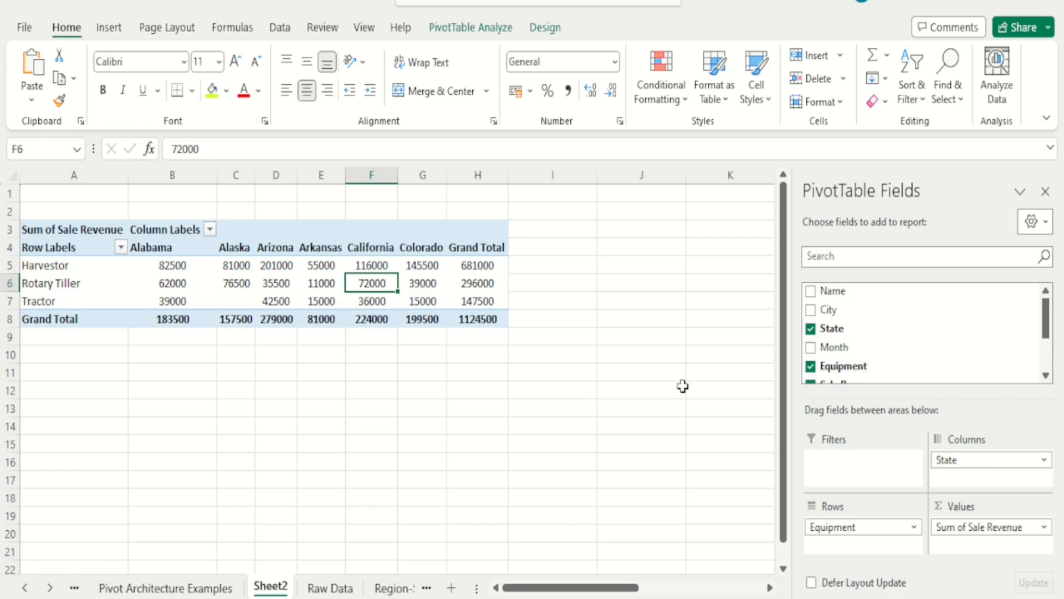
Remove the State, Equipment and Sale Revenue fields from the pivot table to empty its layout.
drag(945, 458, 965, 355)
drag(848, 527, 929, 364)
drag(1046, 352, 1048, 319)
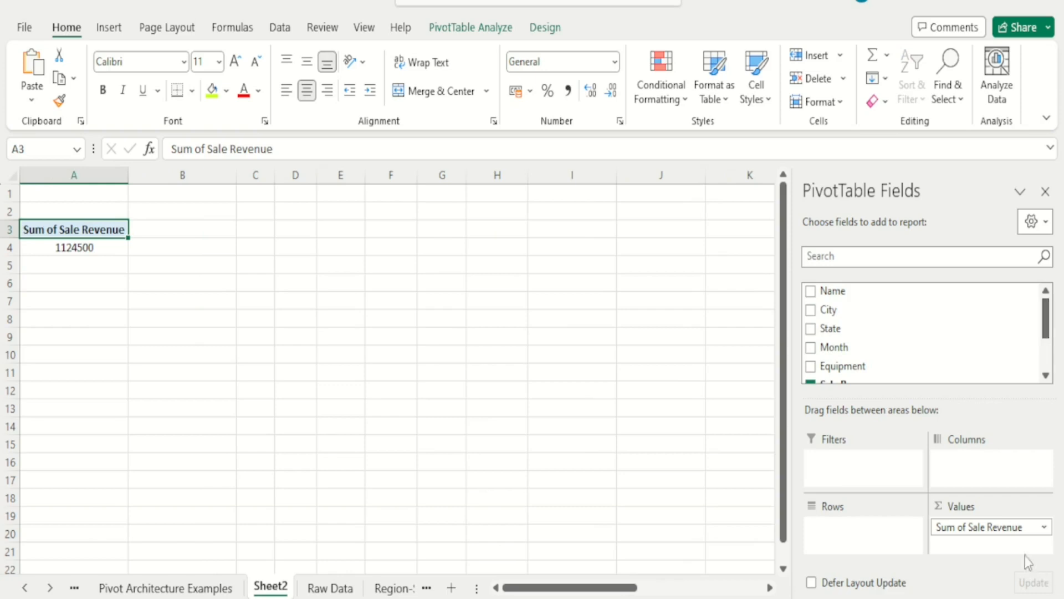
drag(1009, 527, 999, 355)
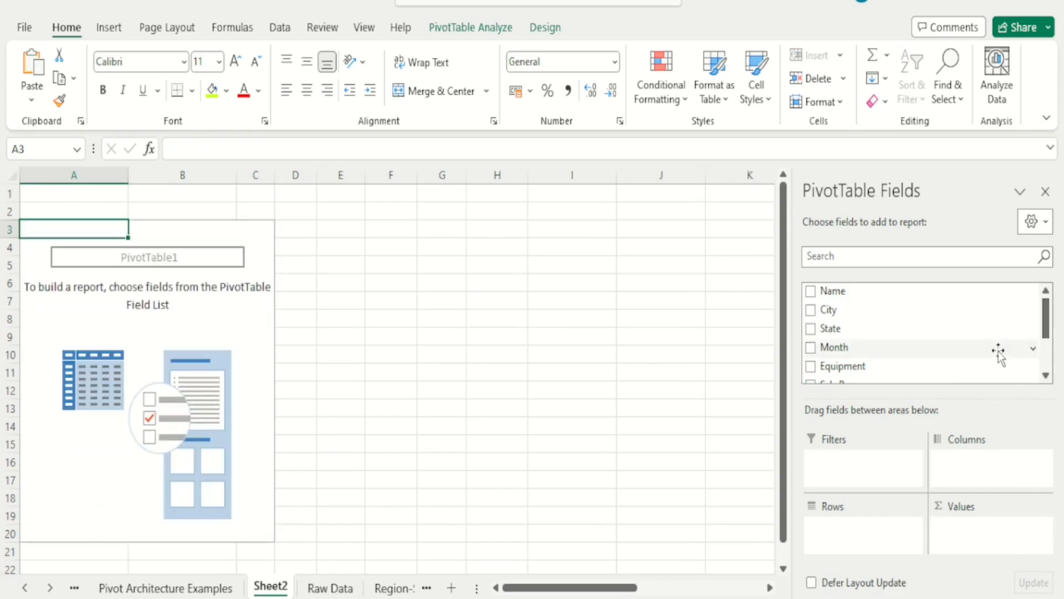
Lay out the pivot table with State in the rows, Month in the columns and Sale Revenue as the summed value.
drag(832, 330, 848, 547)
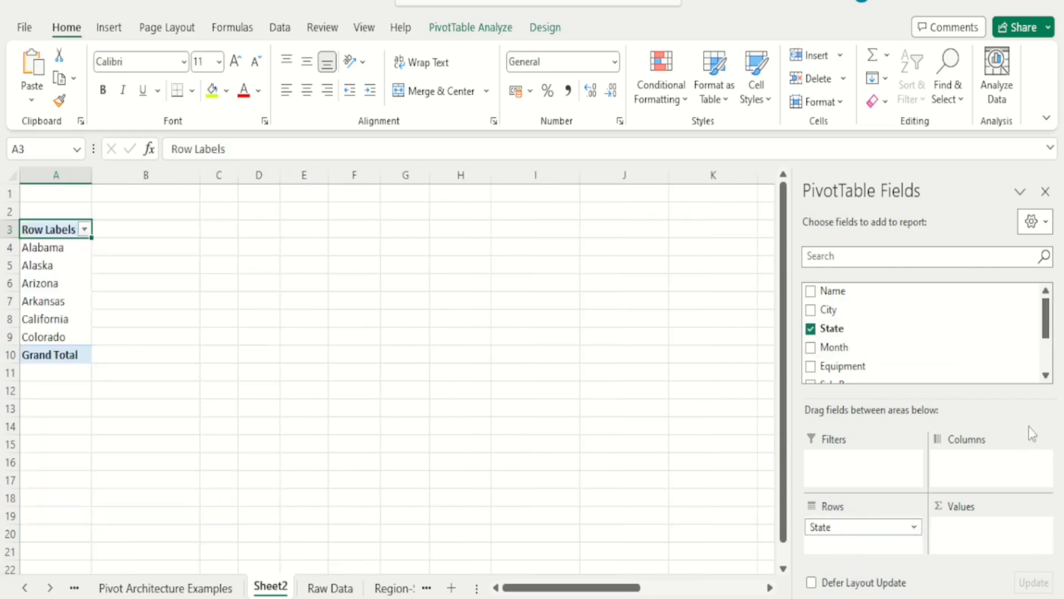
drag(836, 350, 974, 475)
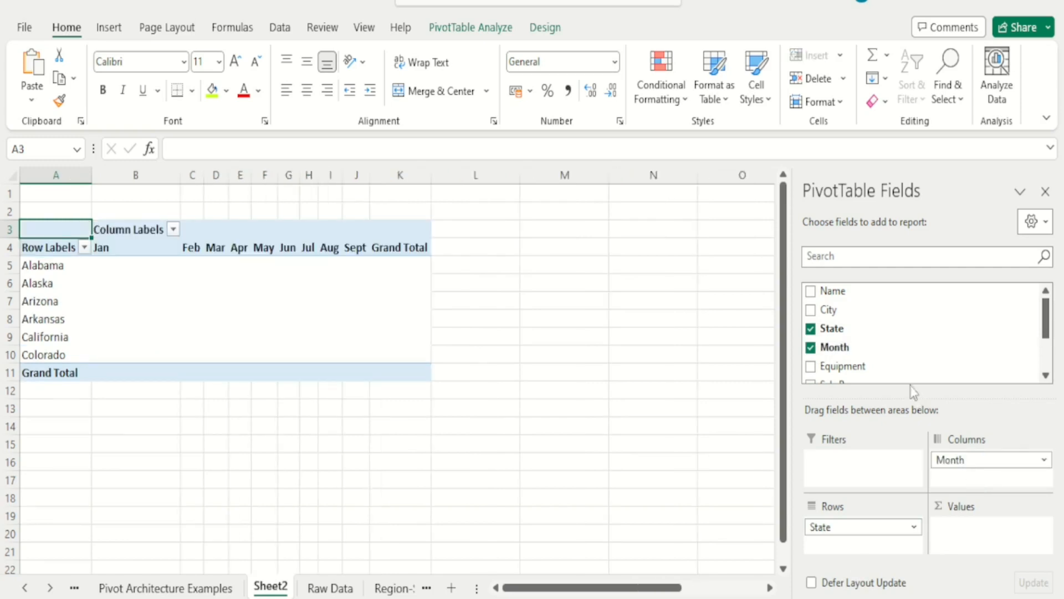
drag(1046, 333, 1045, 358)
drag(858, 340, 985, 542)
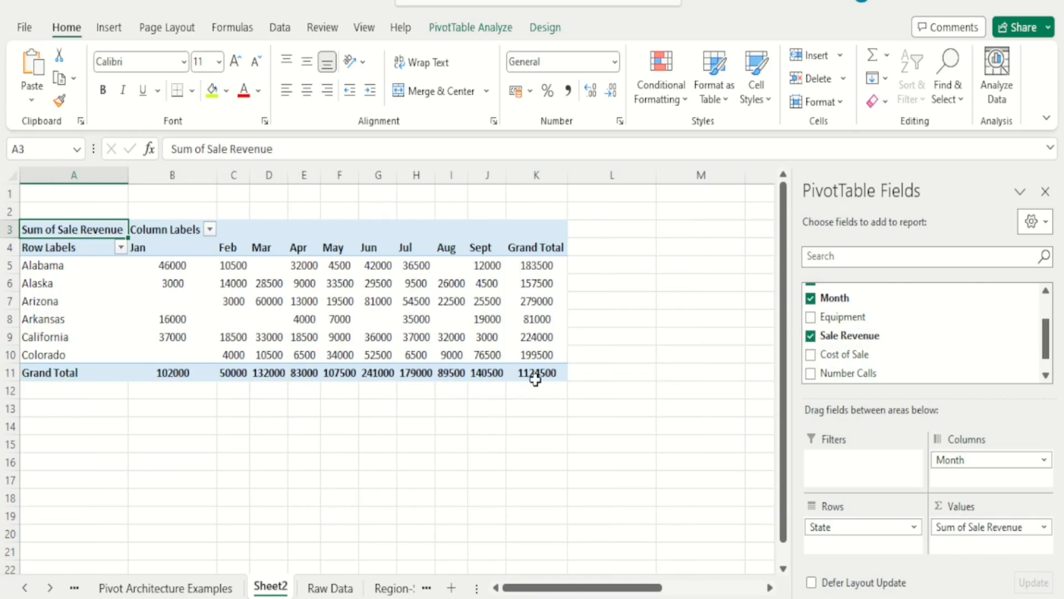
Left-align the whole pivot table (A3:K11), try centring it as well, and undo the centring.
drag(536, 372, 70, 236)
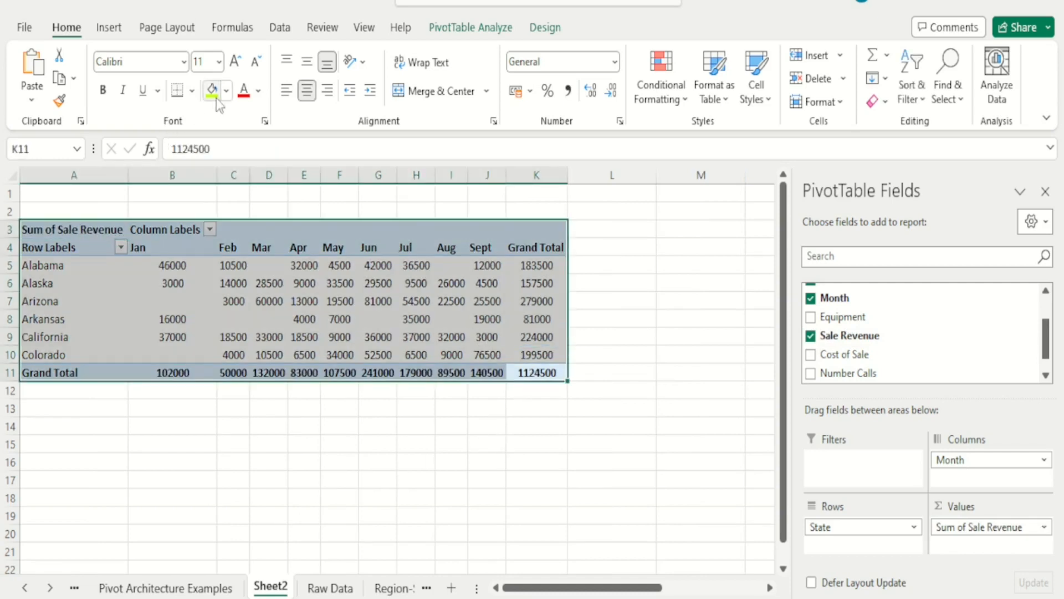
click(286, 92)
click(307, 90)
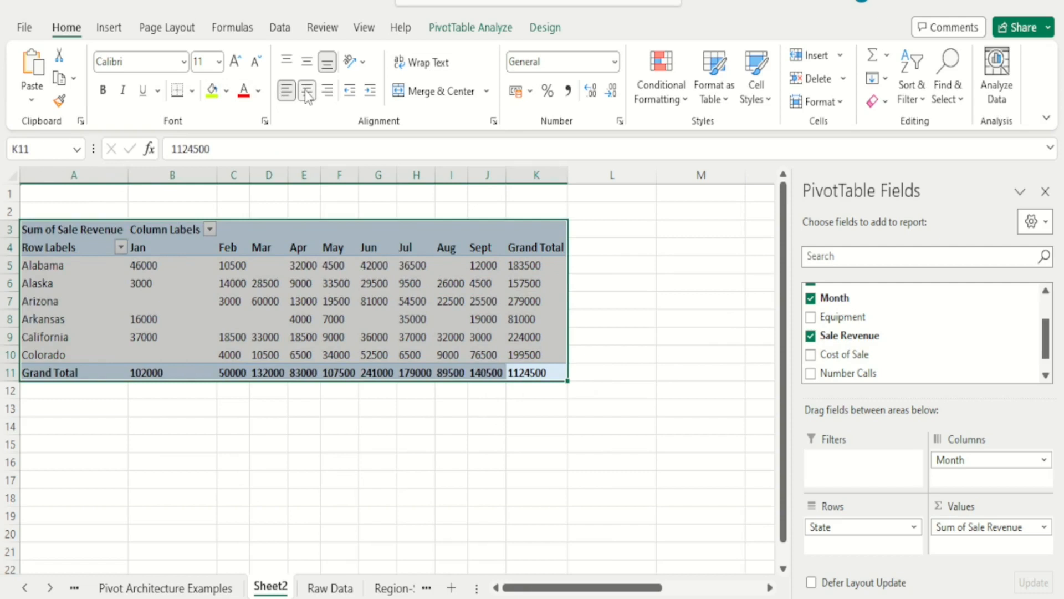
click(608, 358)
click(471, 320)
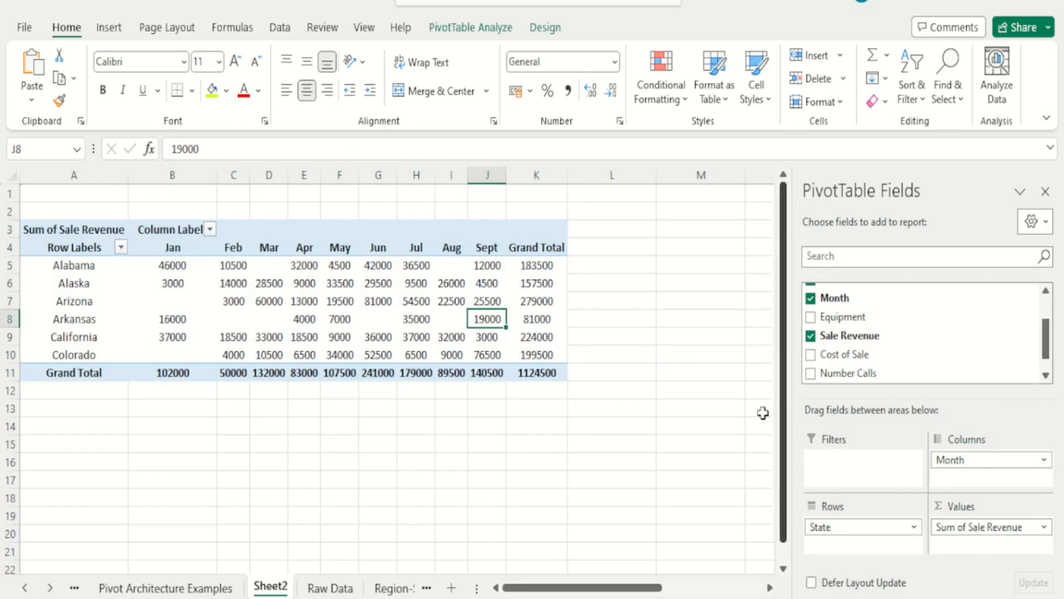
click(746, 408)
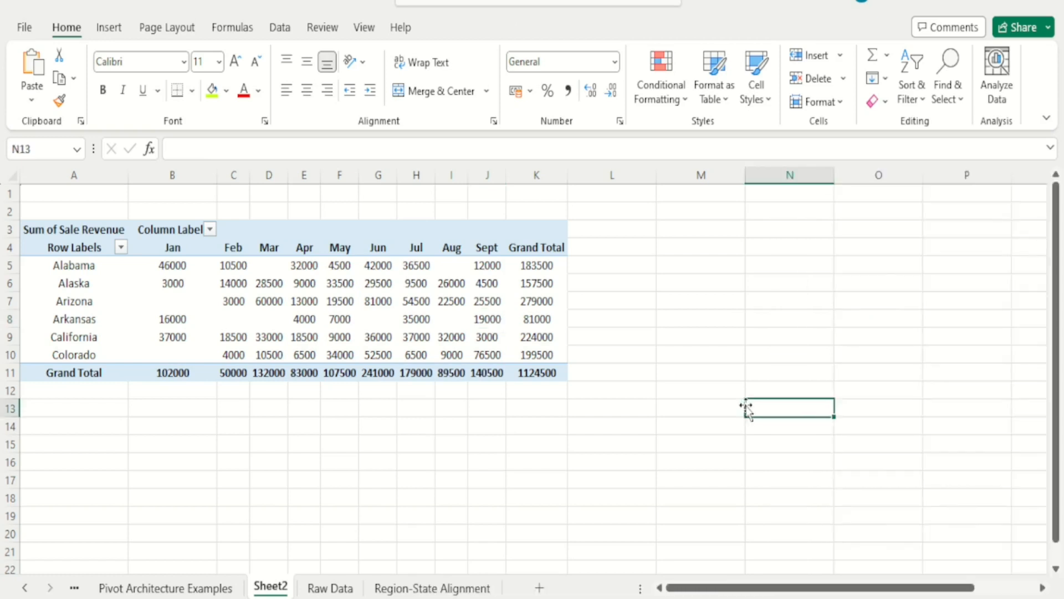
key(ctrl+z)
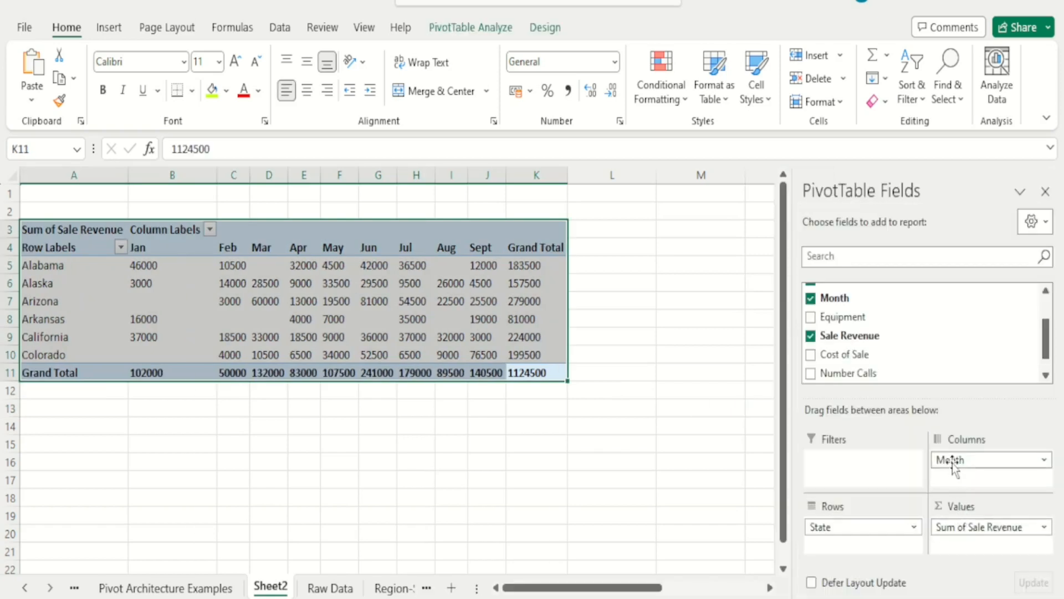
Clear the pivot table layout by removing the Month, Sale Revenue and State fields.
drag(953, 463, 973, 355)
drag(979, 532, 986, 375)
drag(840, 529, 929, 352)
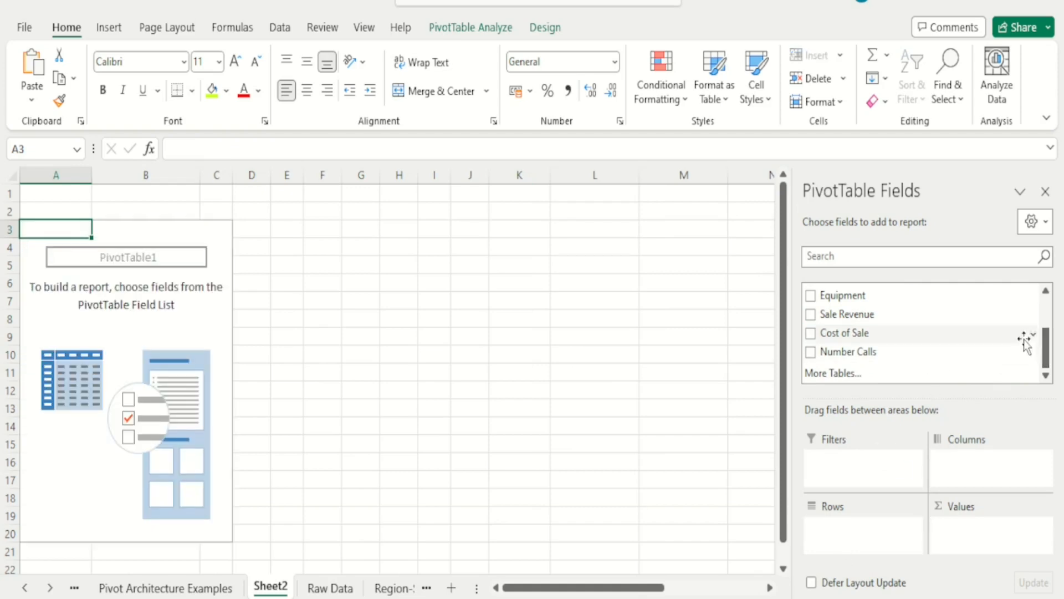
Build the pivot table with State and City nested in the rows, Month in the columns and summed Sale Revenue, and centre the header cell A3.
drag(1045, 343, 1050, 307)
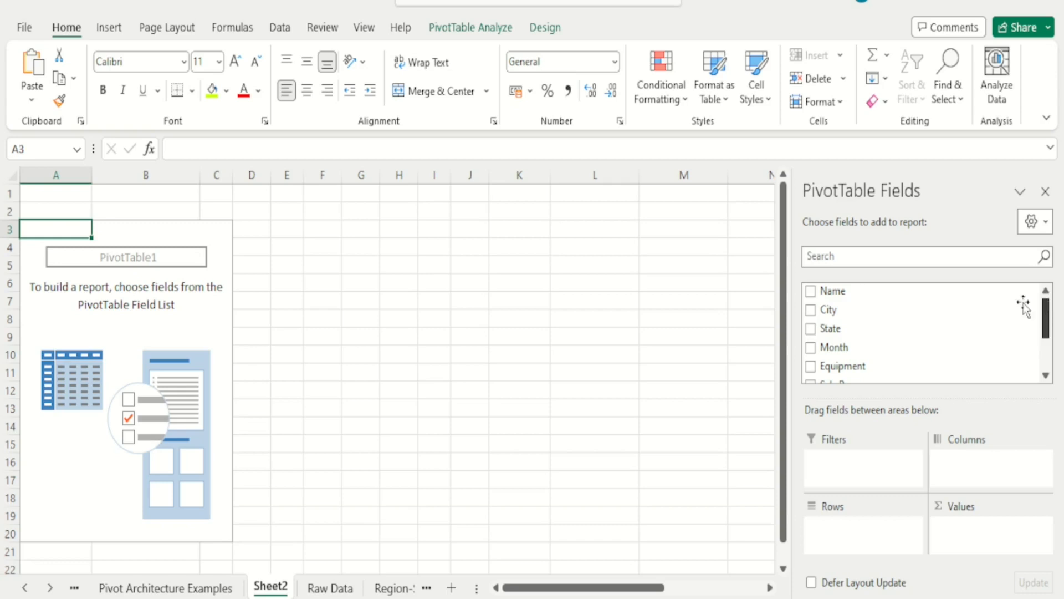
drag(830, 328, 851, 529)
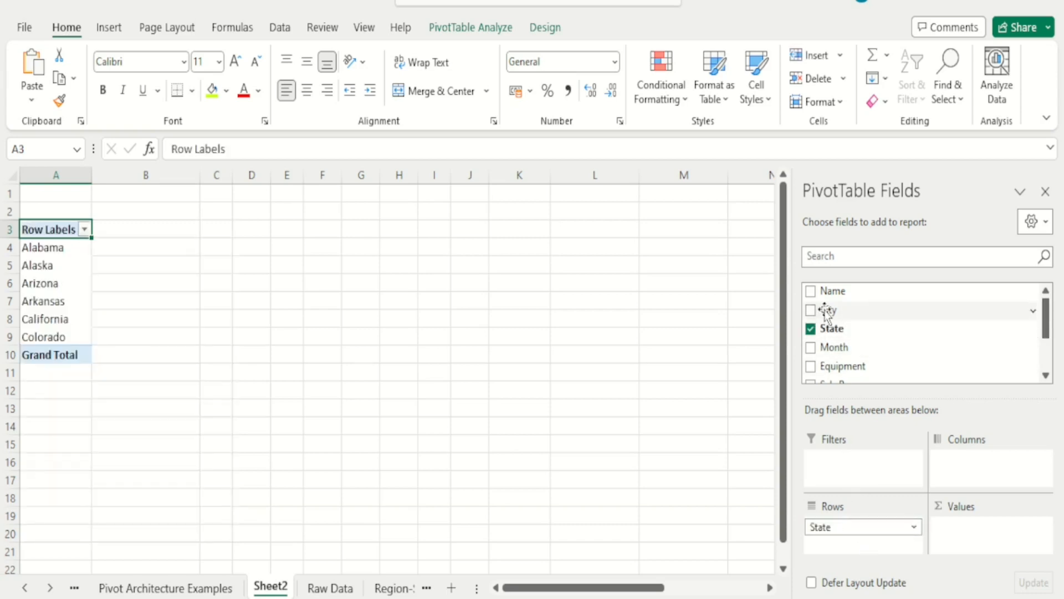
drag(826, 312, 844, 542)
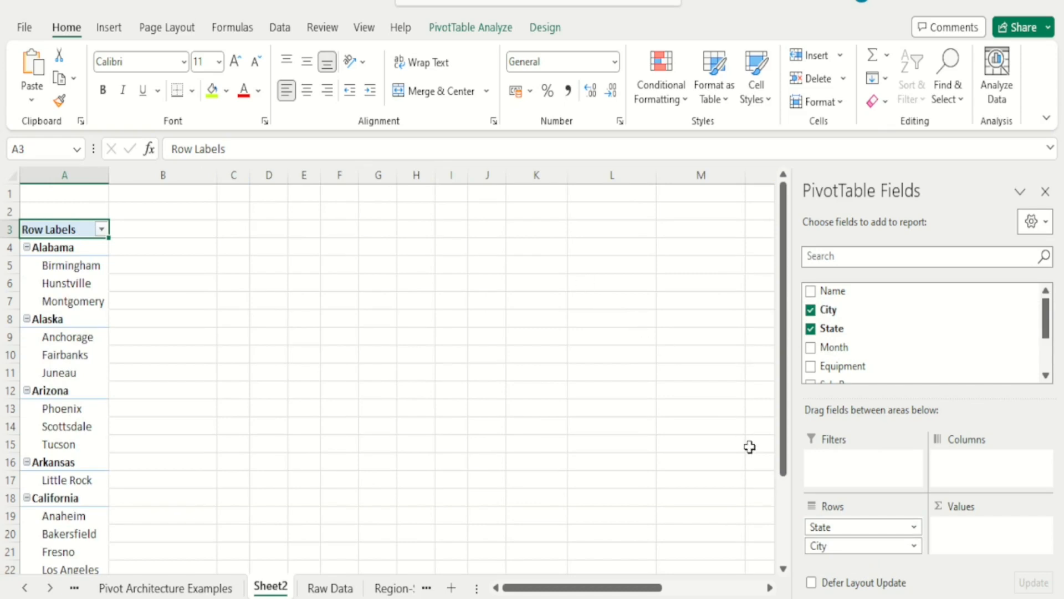
drag(784, 408, 781, 336)
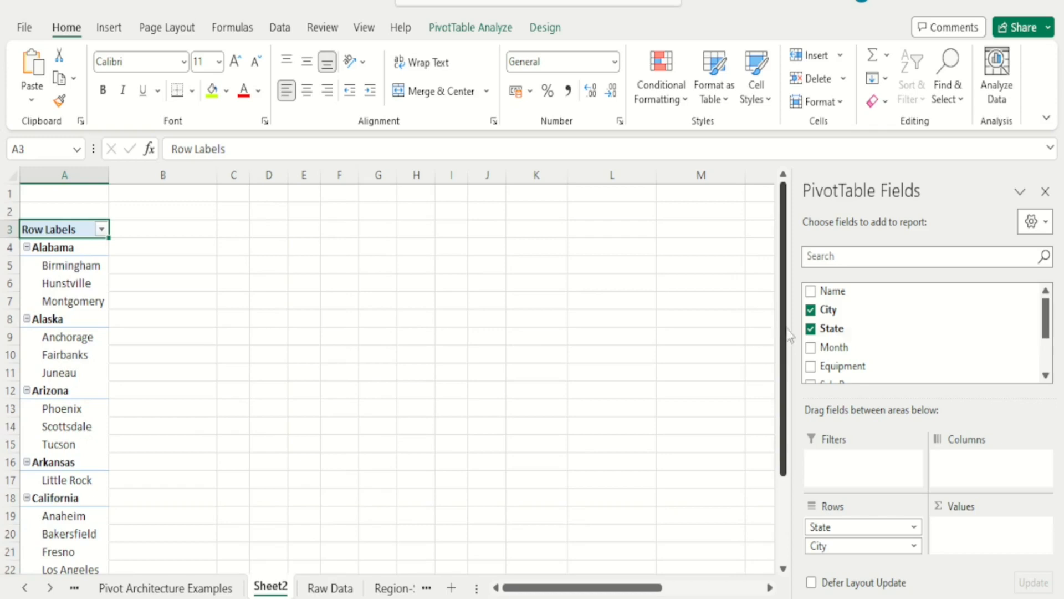
drag(836, 348, 980, 476)
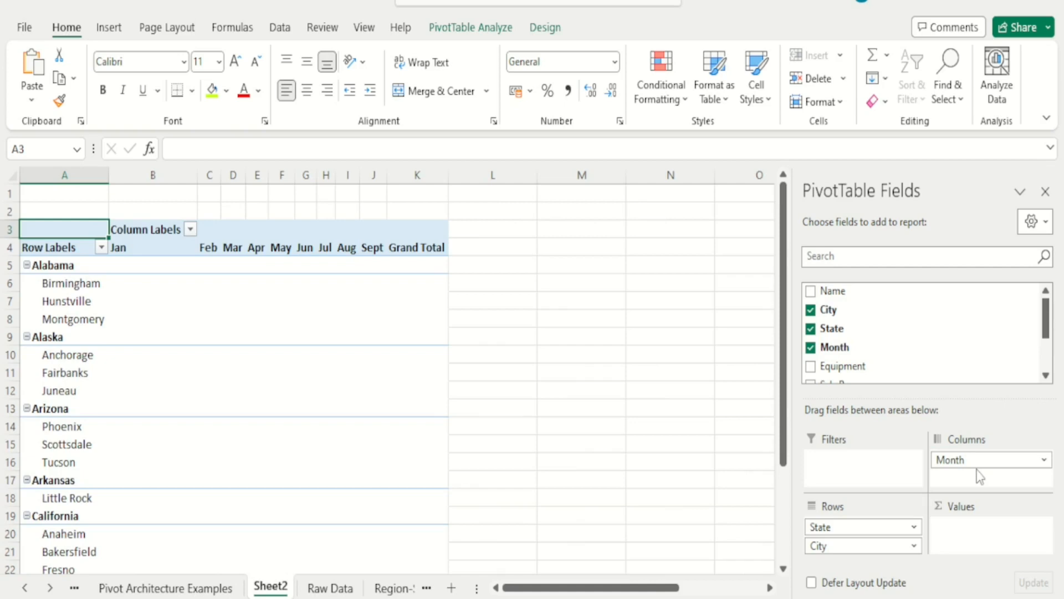
drag(1046, 331, 1046, 368)
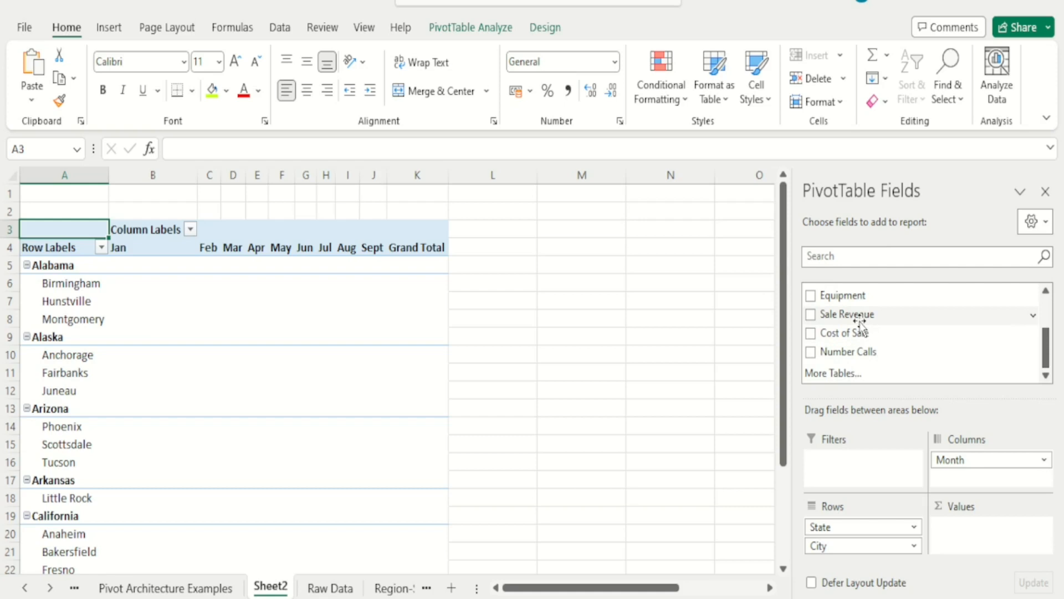
drag(860, 324, 978, 536)
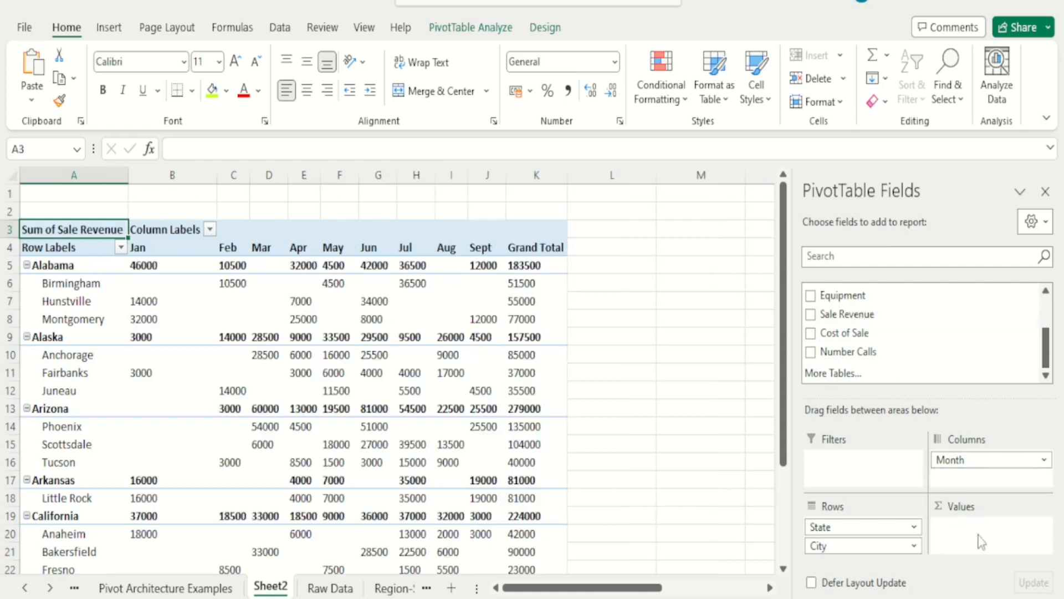
click(306, 92)
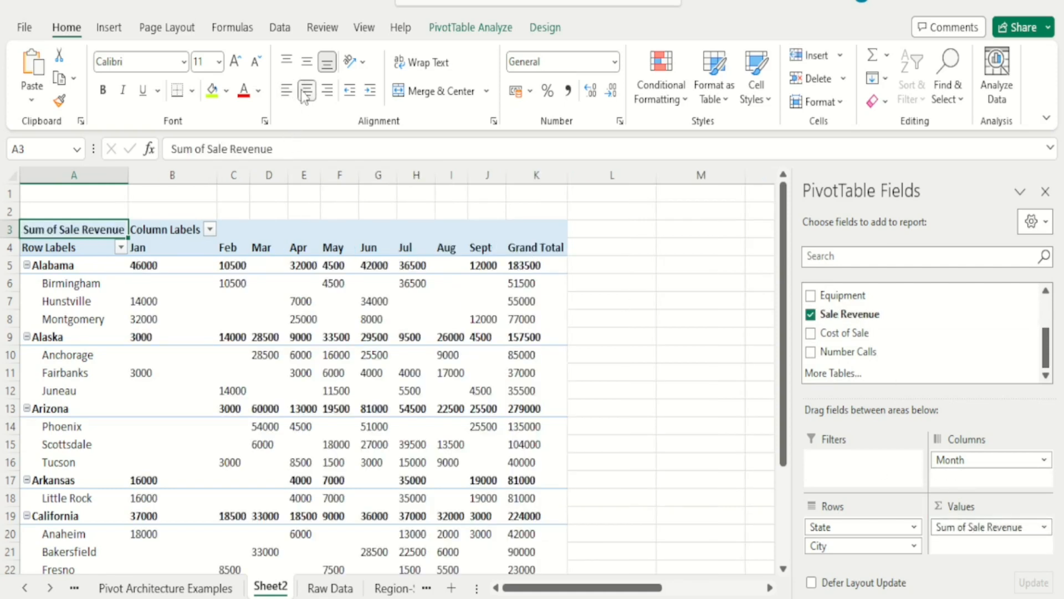
click(689, 344)
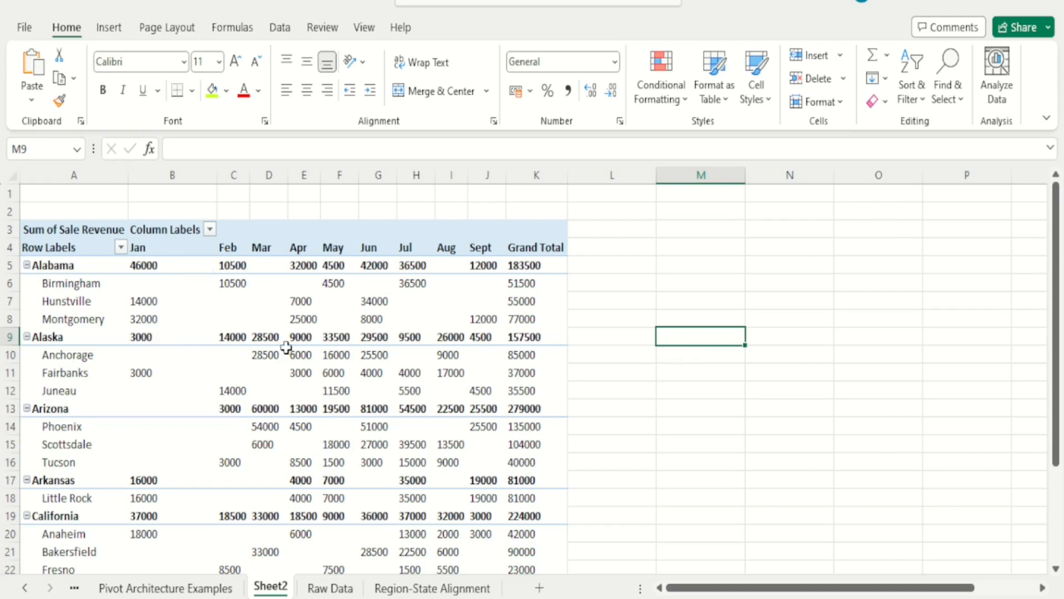
Examine the Montgomery row's sale revenue for March, April and June in the pivot table.
click(268, 320)
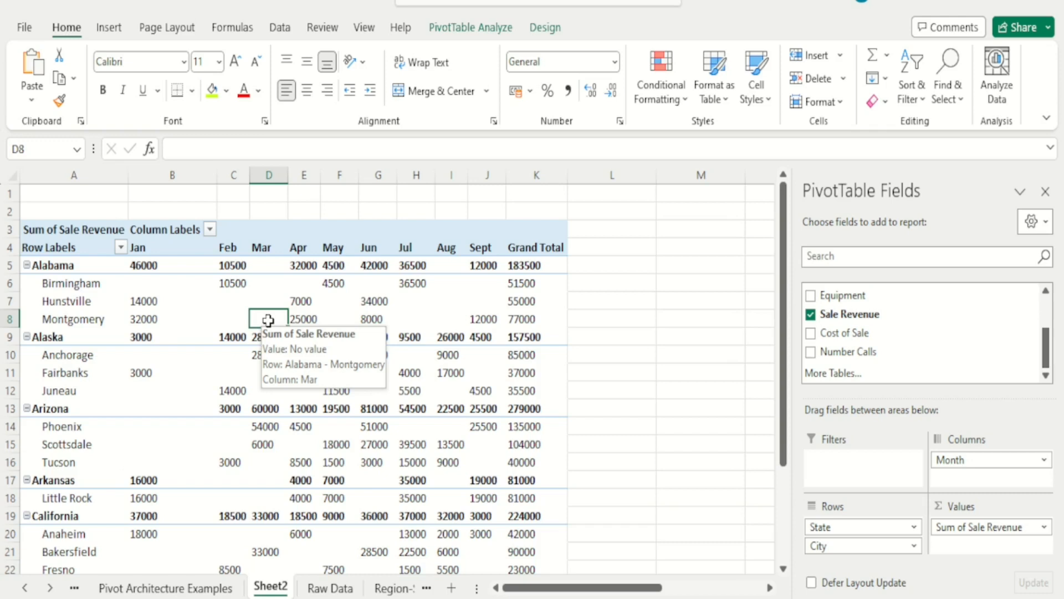
click(310, 318)
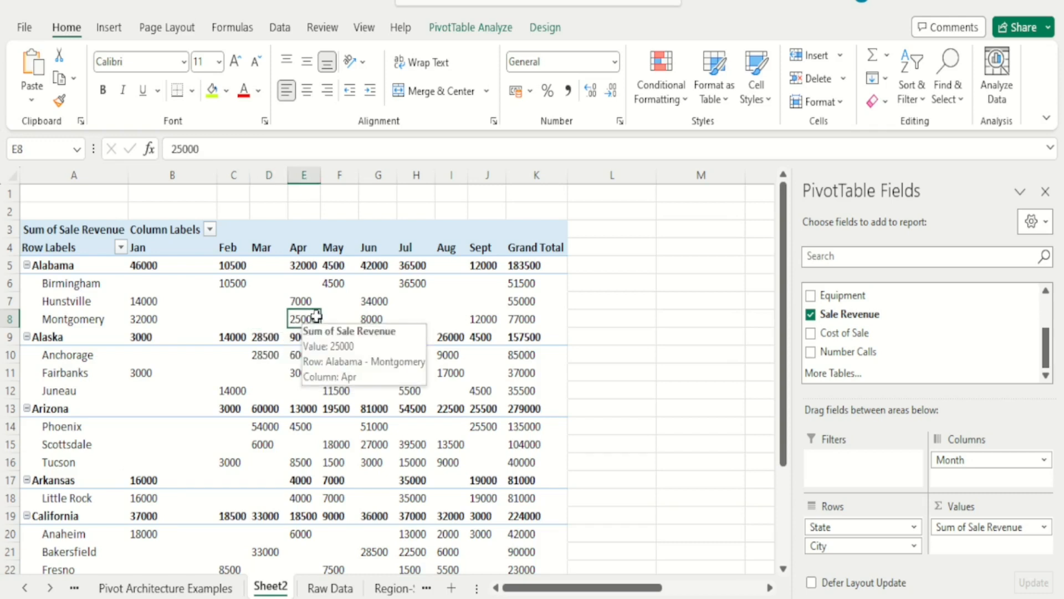
click(382, 319)
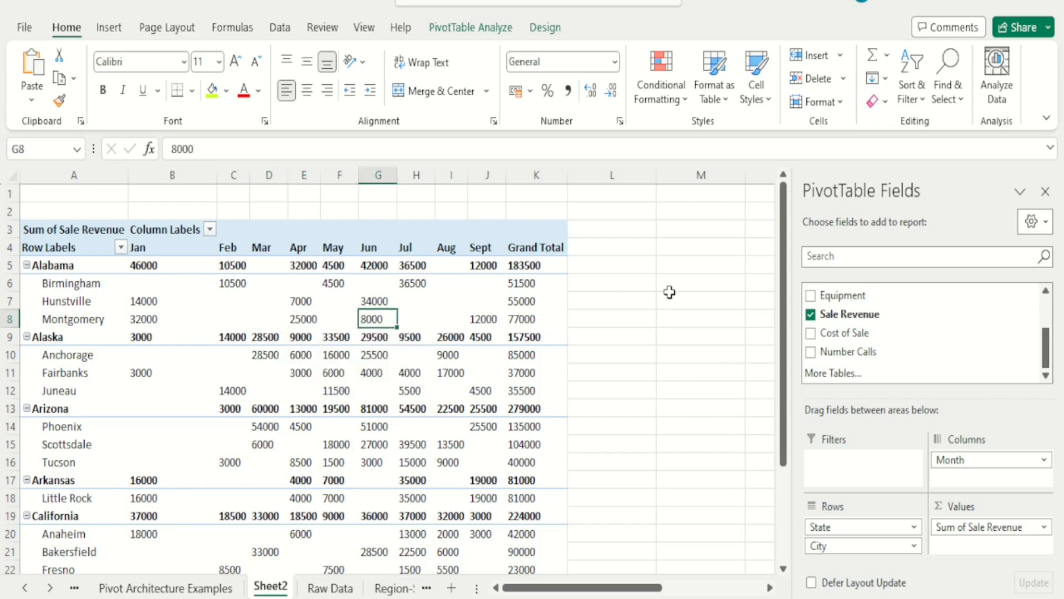
Close the PivotTable field list and select the Birmingham value for July (H6).
click(1046, 191)
click(765, 288)
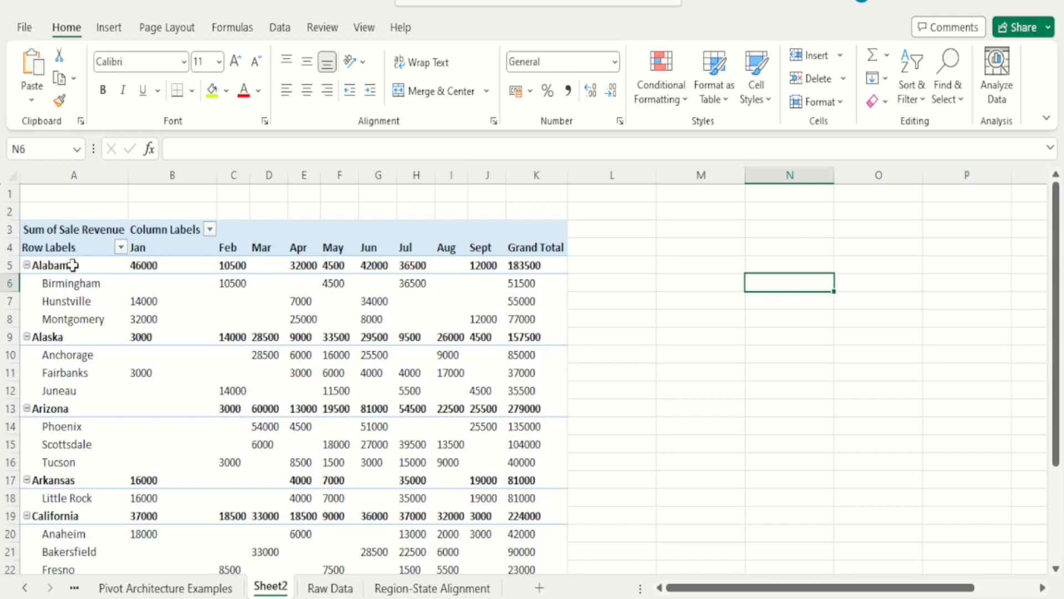
click(415, 281)
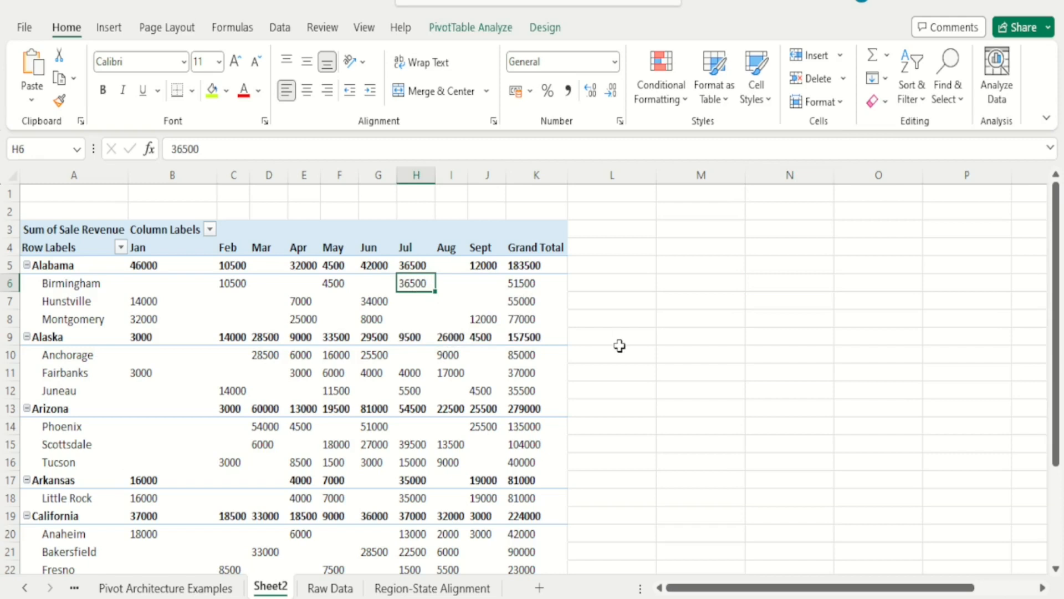
Turn on filtering for the Raw Data sheet's headers and filter the State column to Alabama only.
click(324, 588)
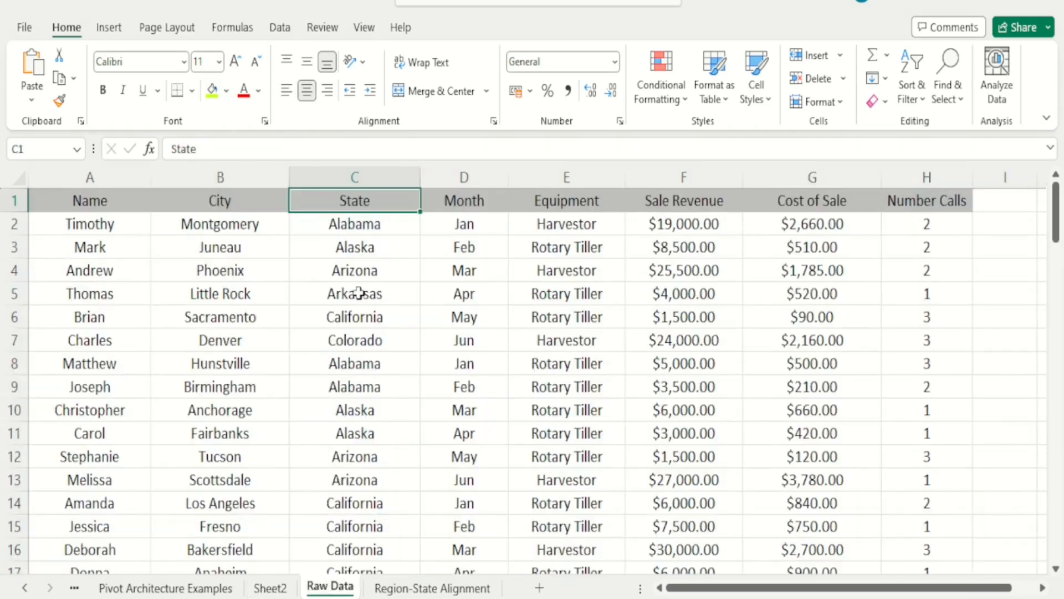
key(ctrl+shift+l)
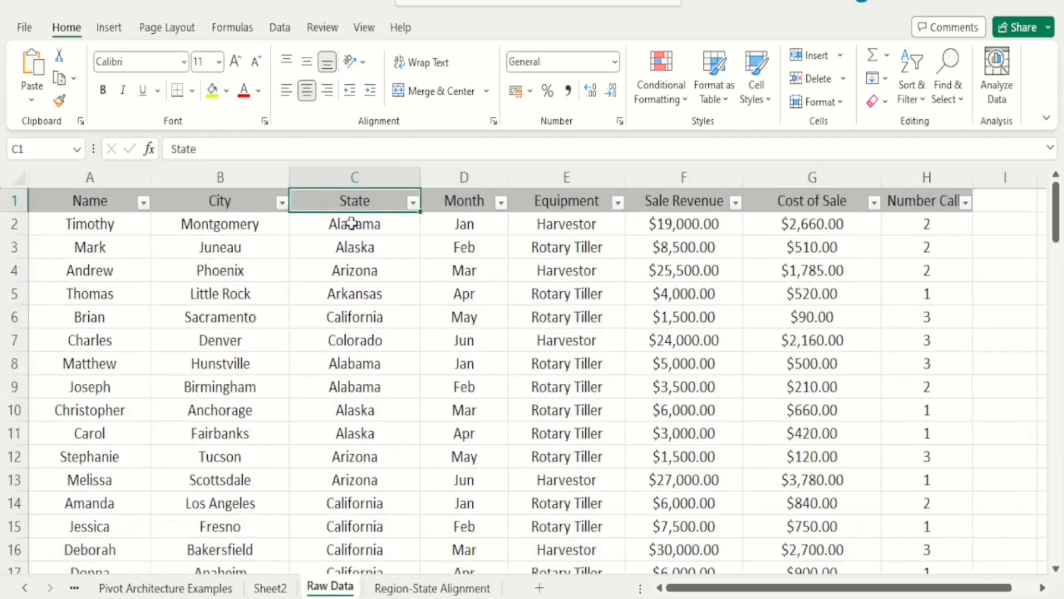
click(413, 202)
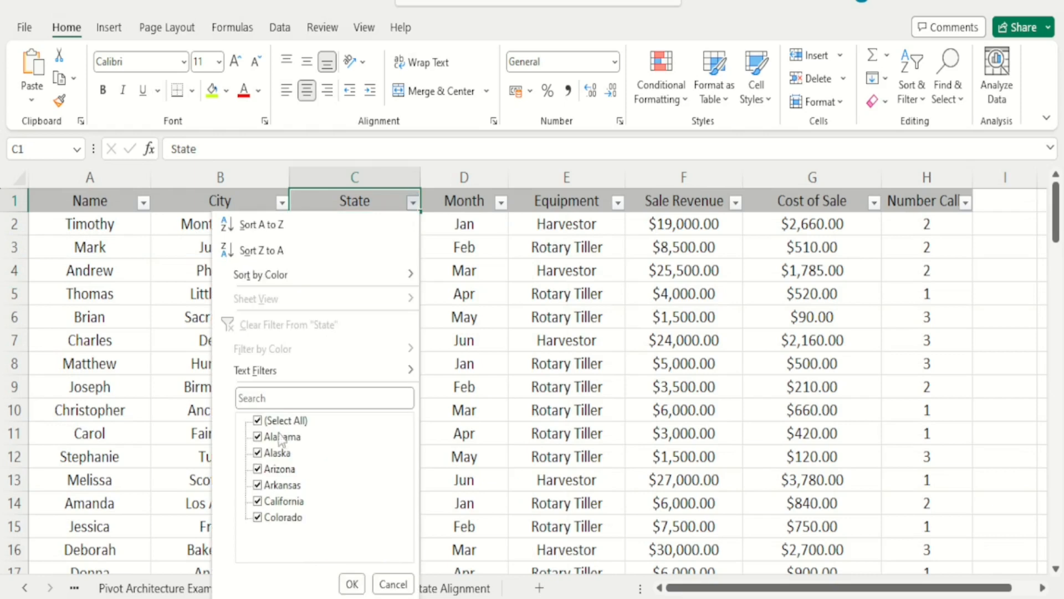
click(285, 422)
click(280, 436)
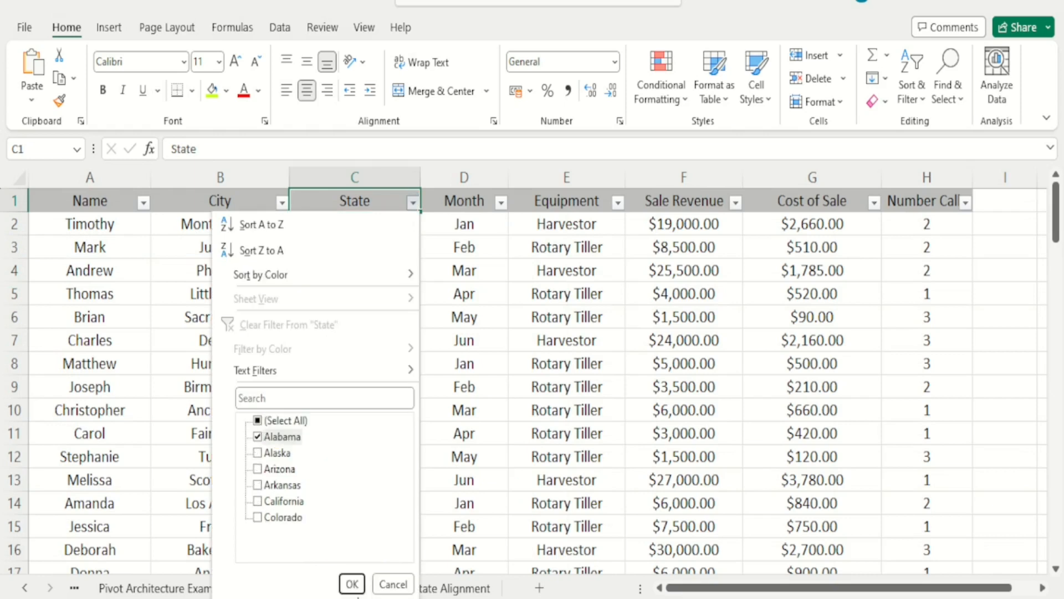
click(353, 586)
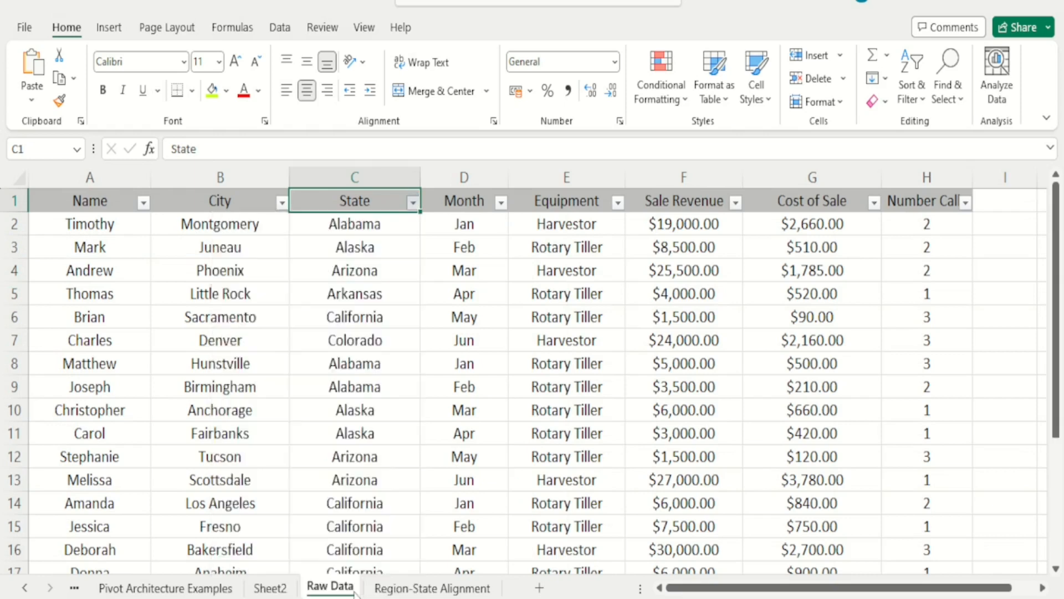
Filter the City column of the raw data to Birmingham only.
click(282, 203)
click(151, 421)
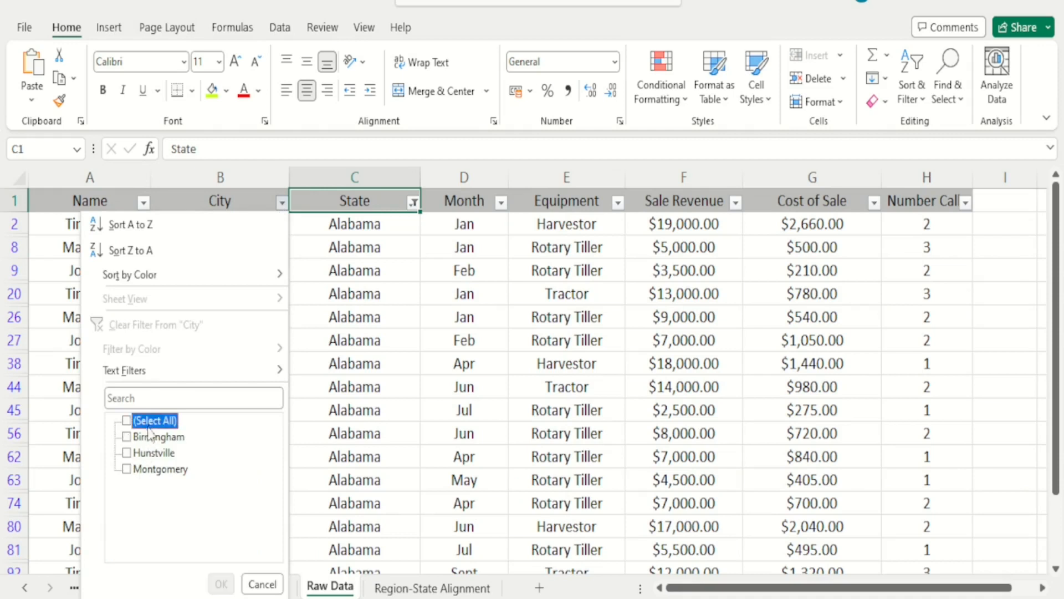
click(143, 438)
click(221, 583)
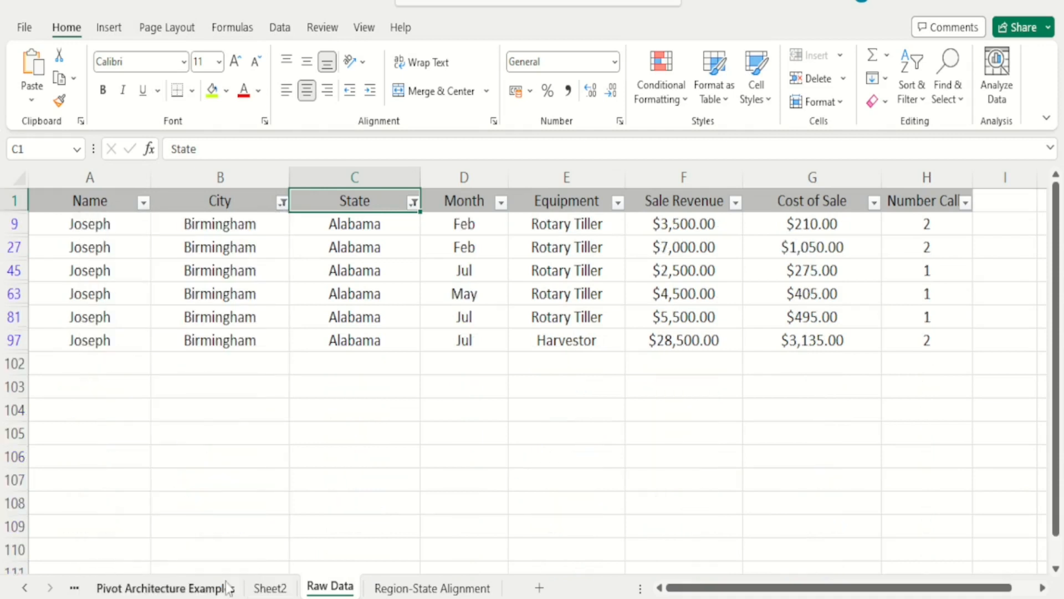
Filter the Month column to Jul and select the remaining Sale Revenue values to check their sum.
click(501, 203)
click(367, 423)
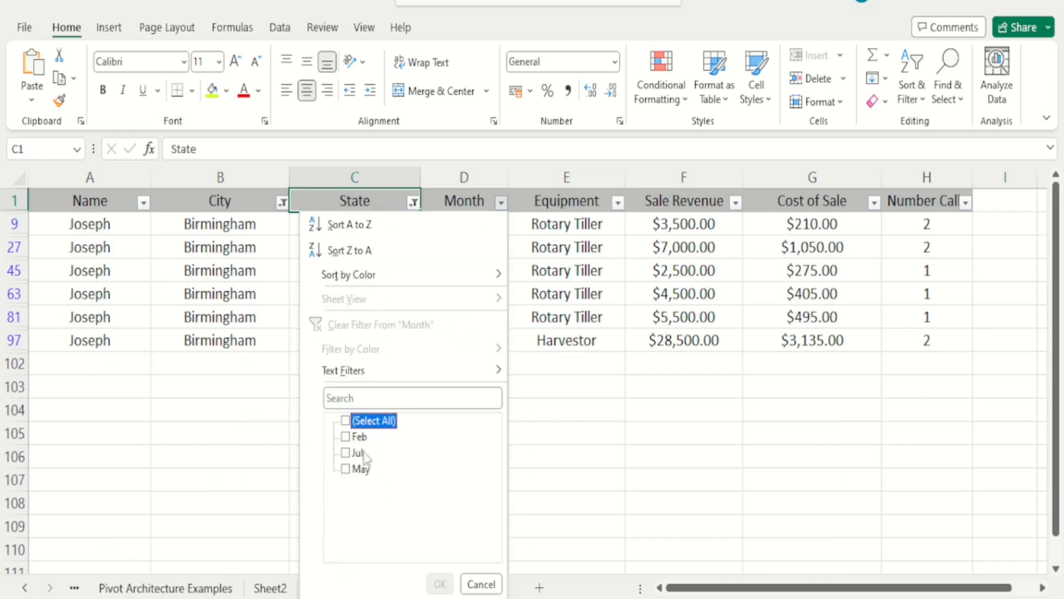
click(355, 453)
click(440, 583)
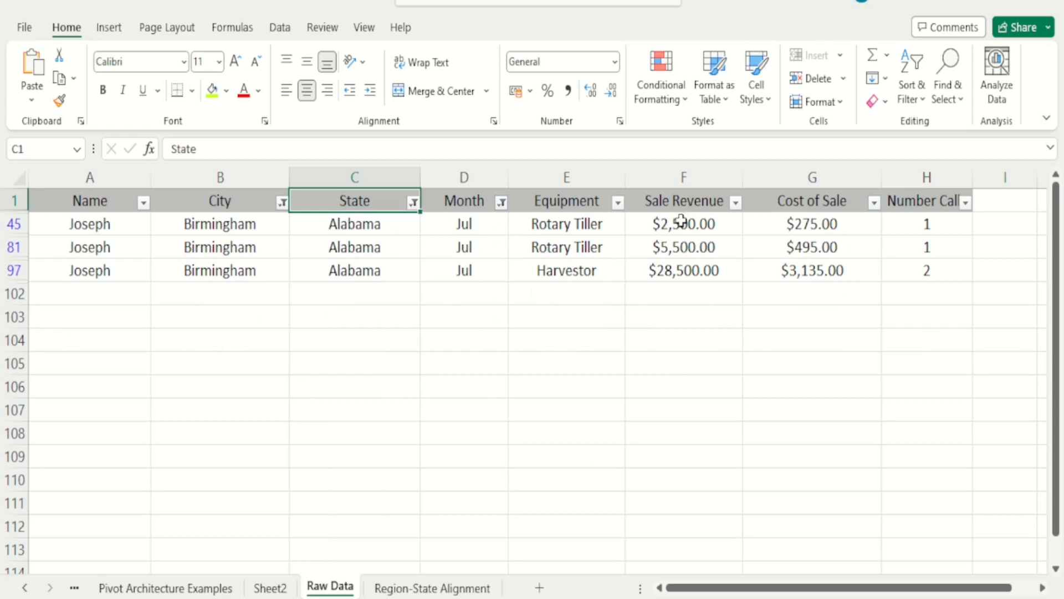
drag(679, 222, 681, 269)
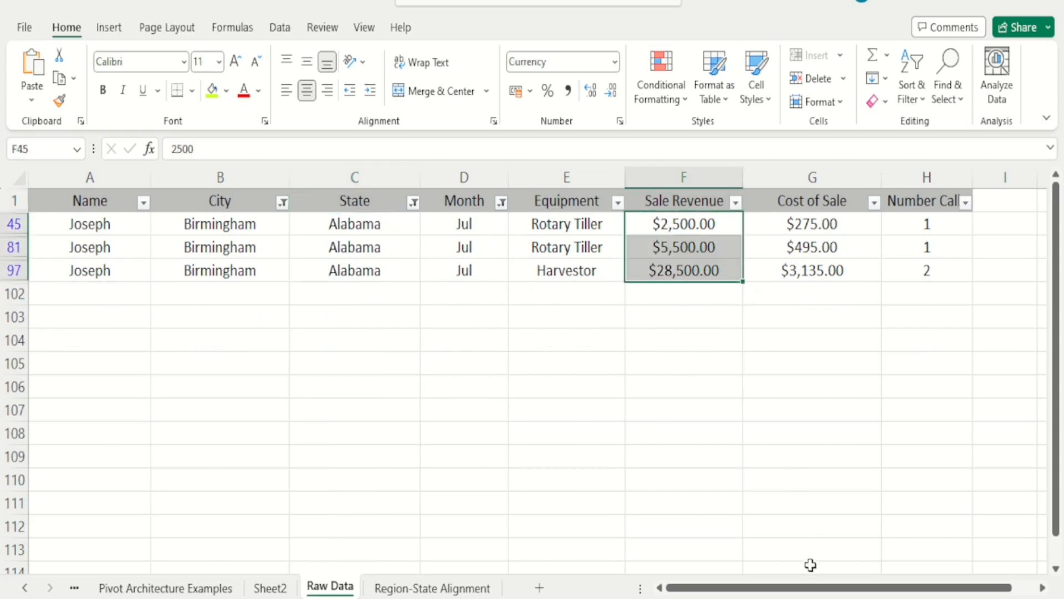
Highlight Birmingham's July value (H6) on Sheet2 in yellow and autofit the widths of all columns.
click(270, 588)
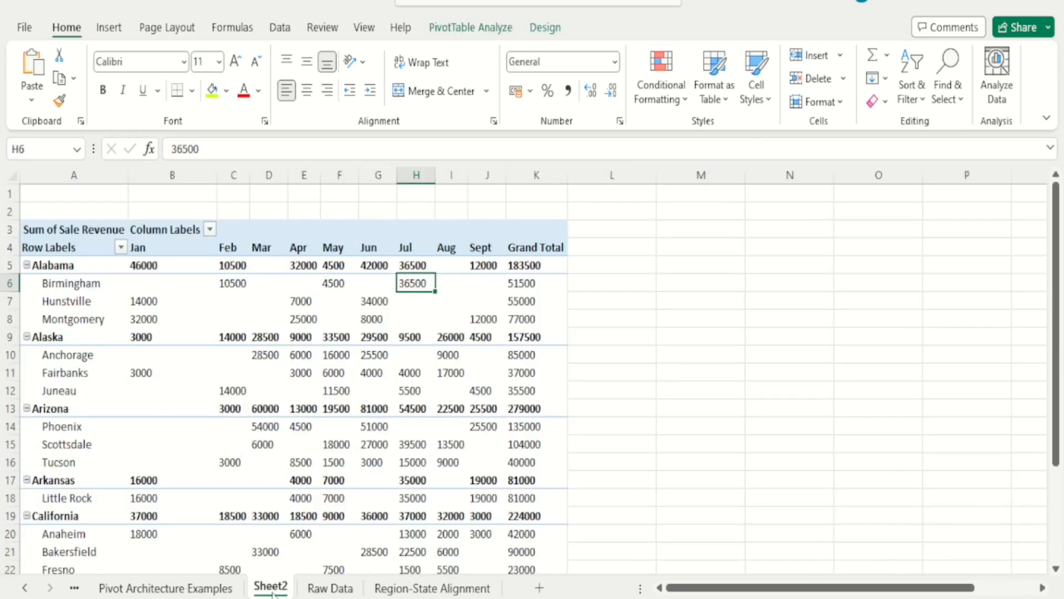
click(212, 90)
click(1018, 598)
click(1019, 598)
drag(905, 589, 843, 589)
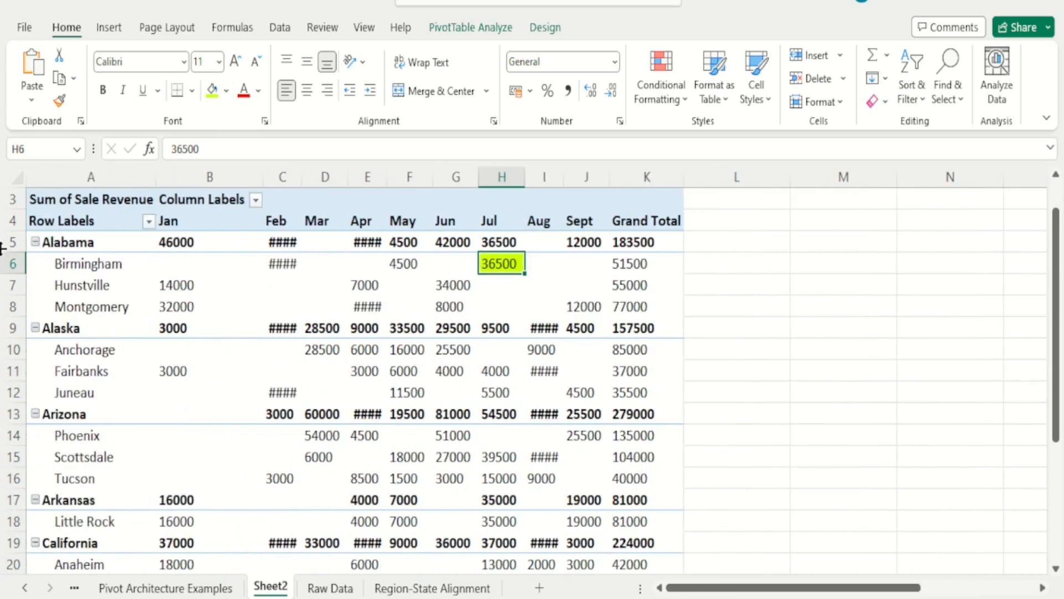
click(14, 176)
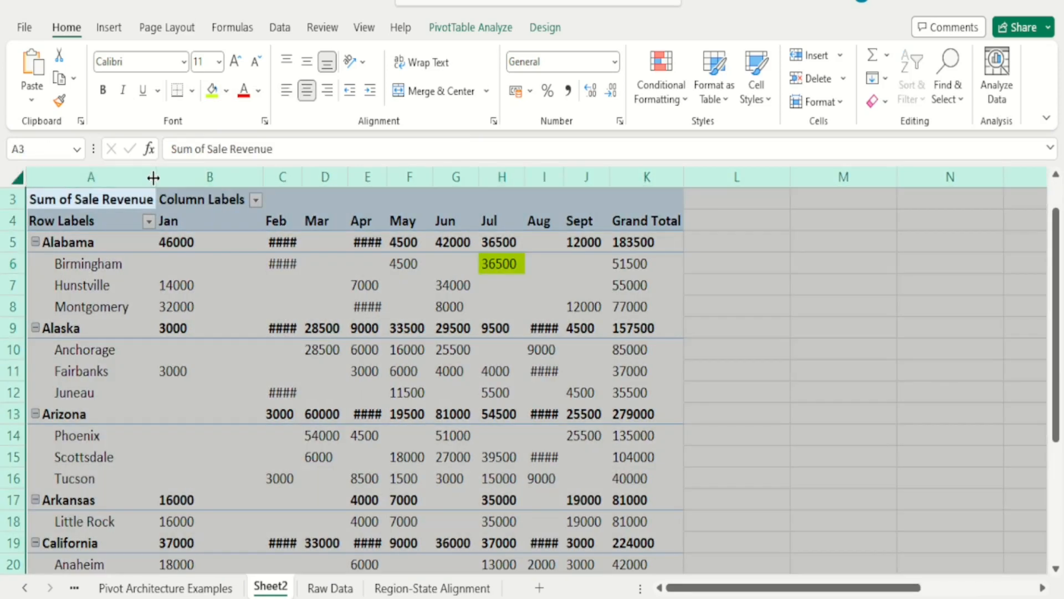
double_click(153, 177)
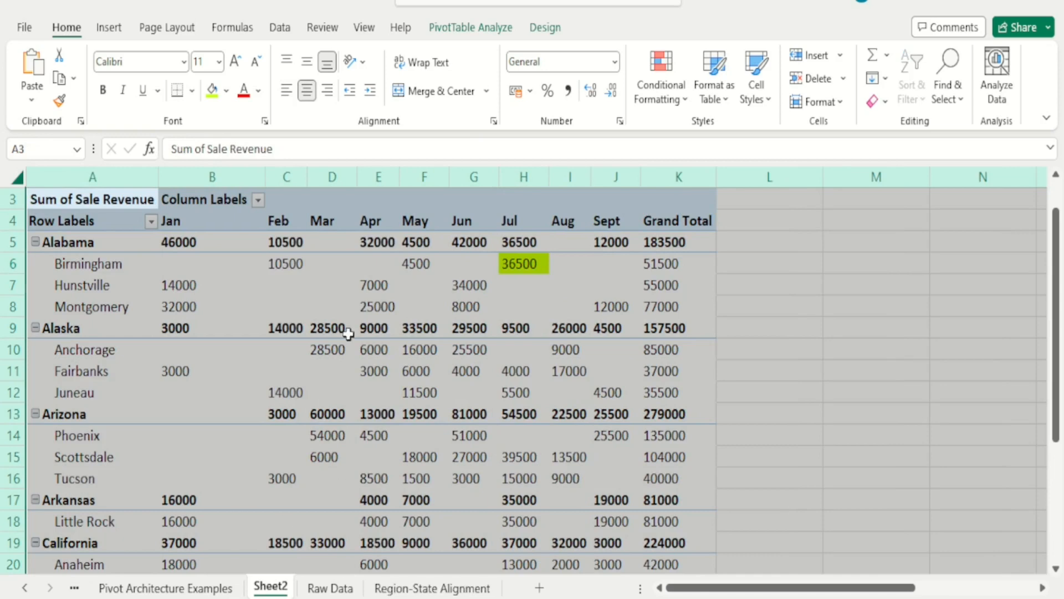
Select the filtered Sale Revenue values on the Raw Data sheet to check their sum and average.
click(329, 588)
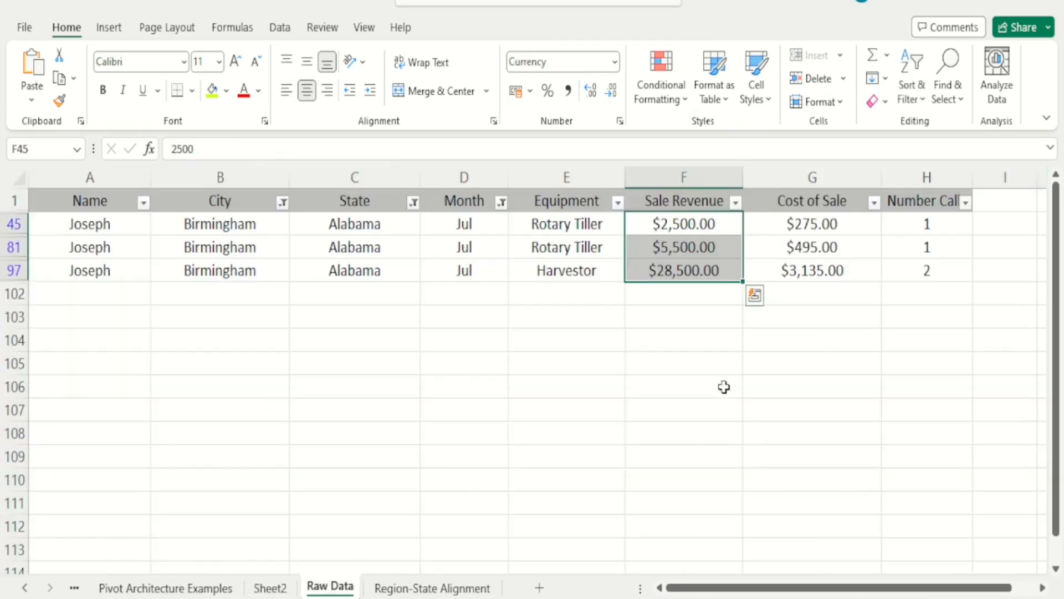
click(691, 364)
drag(671, 225, 672, 270)
click(848, 416)
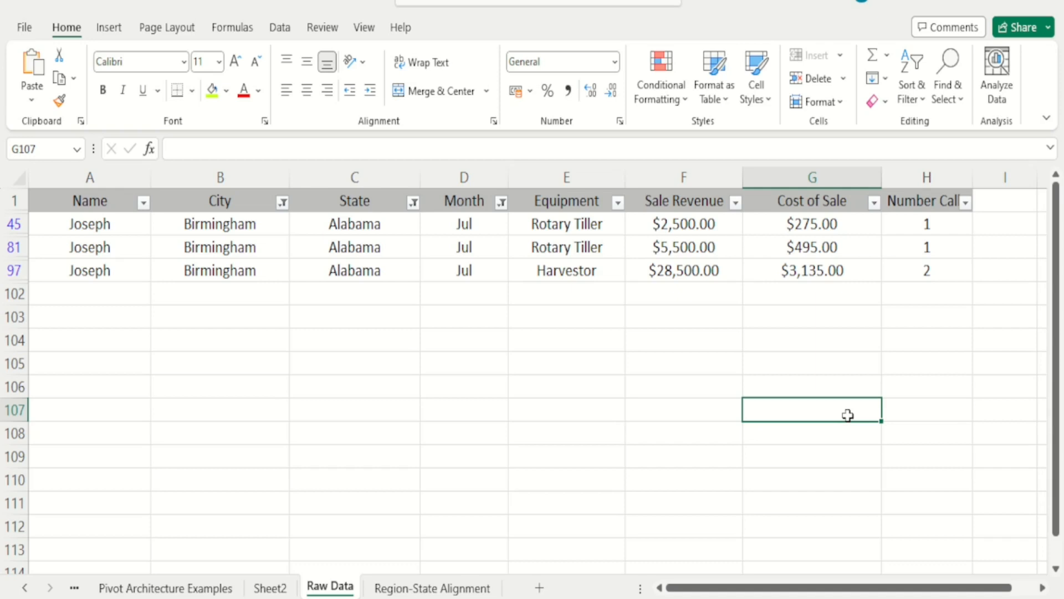
drag(700, 224, 702, 268)
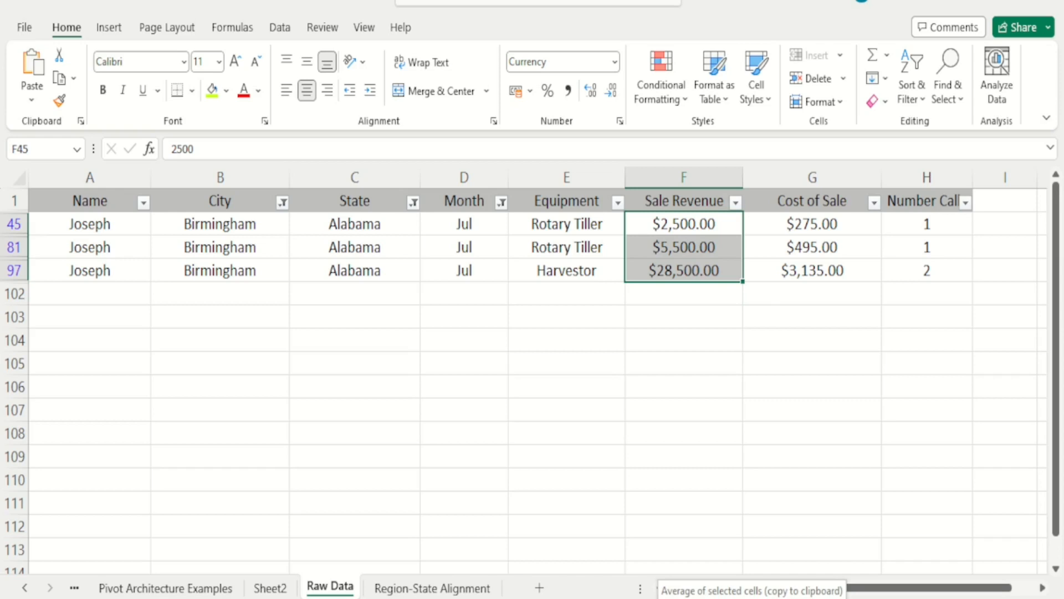
Return to Sheet2 and inspect the pivot table's August value for Fairbanks (I11).
click(268, 591)
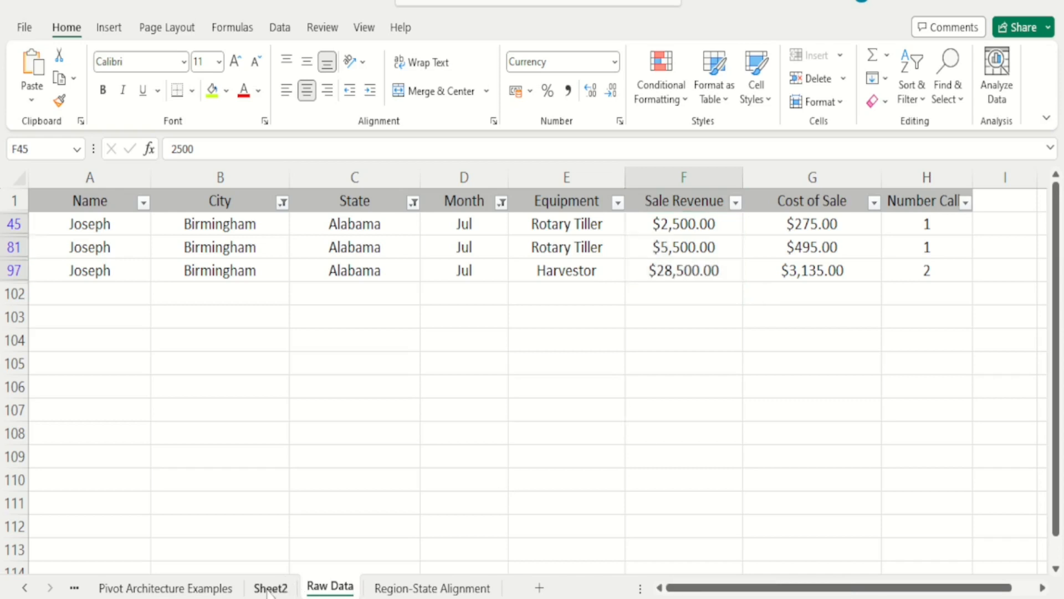
click(744, 356)
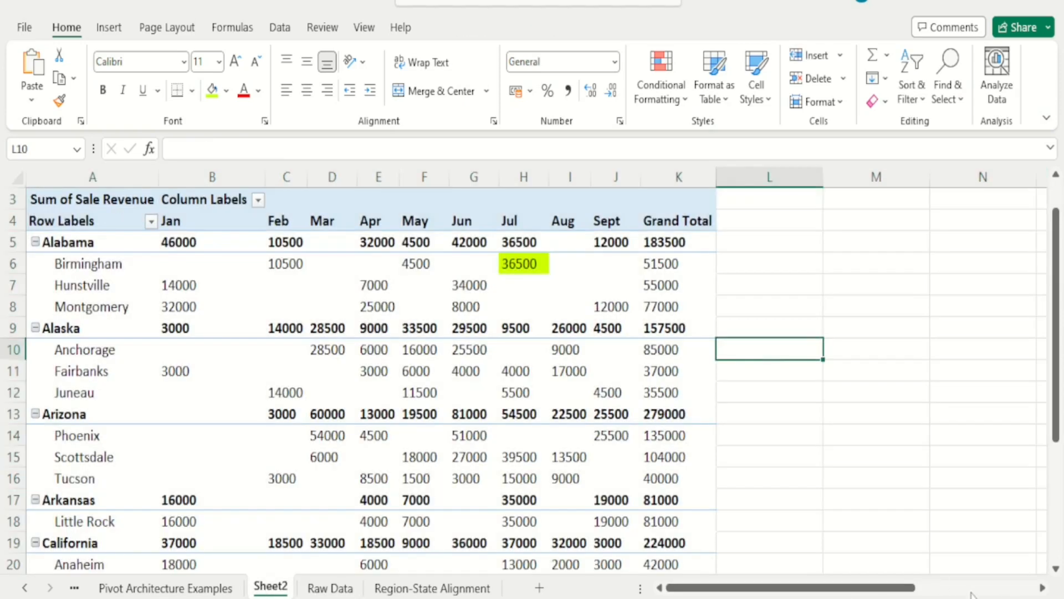
ctrl+scroll(909, 447, down, 3)
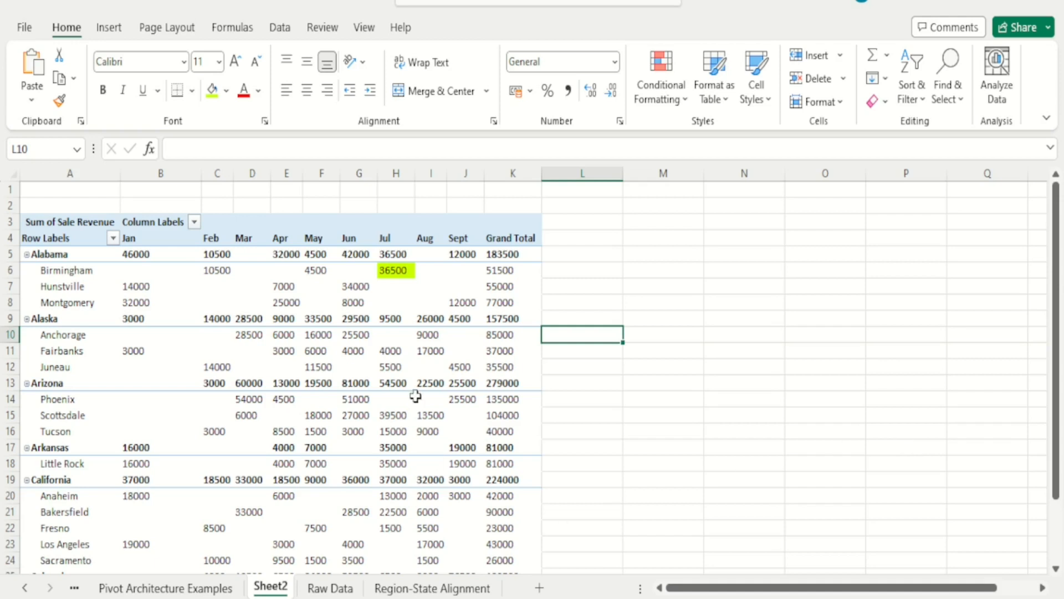
mouse_move(427, 350)
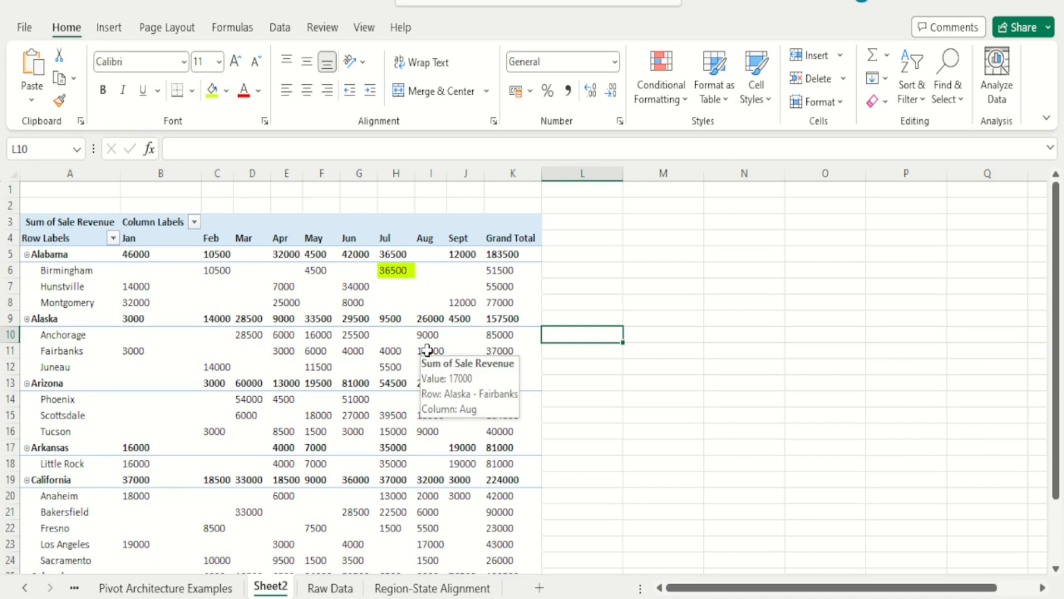
click(427, 350)
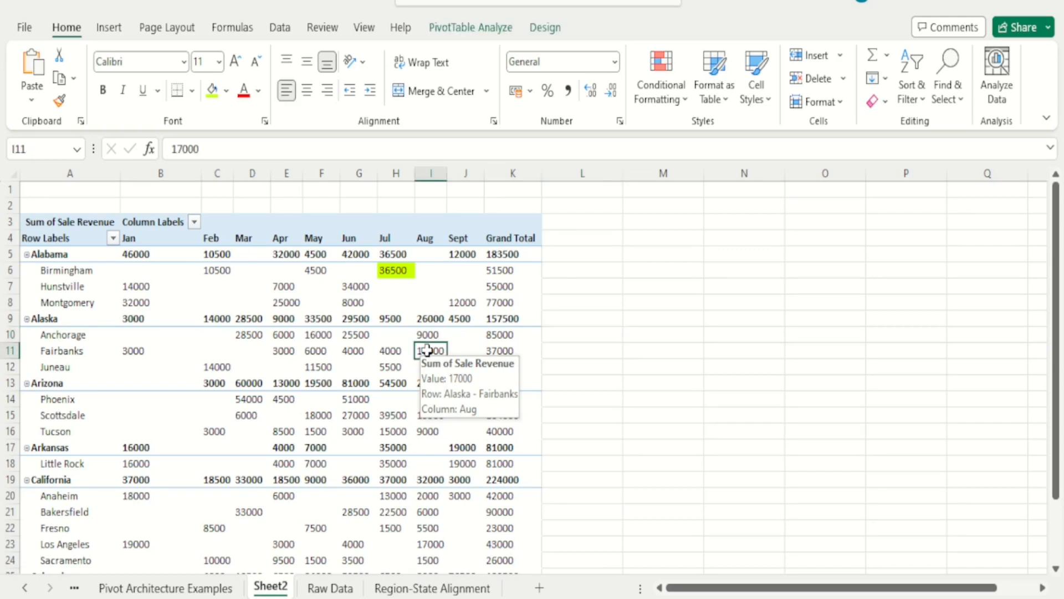
Show the PivotTable field list and change the Sale Revenue summary calculation to Average.
right_click(349, 335)
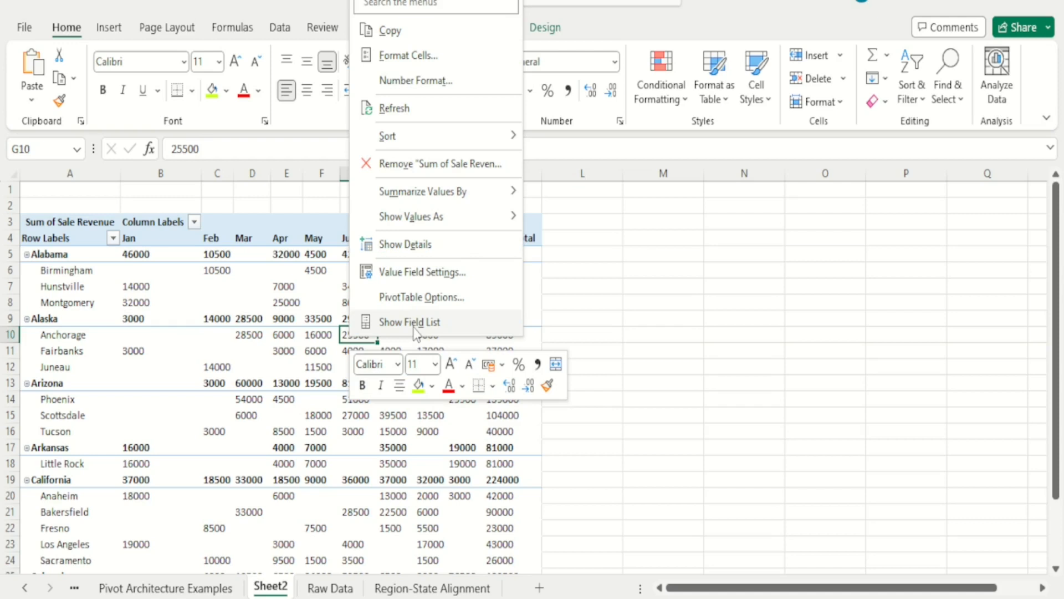
click(413, 327)
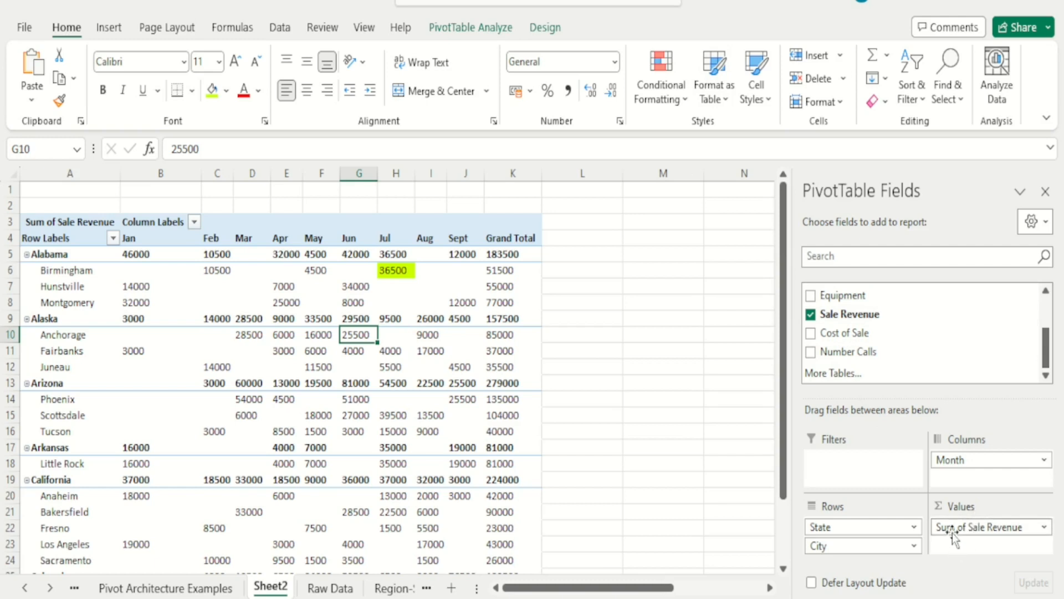
click(988, 528)
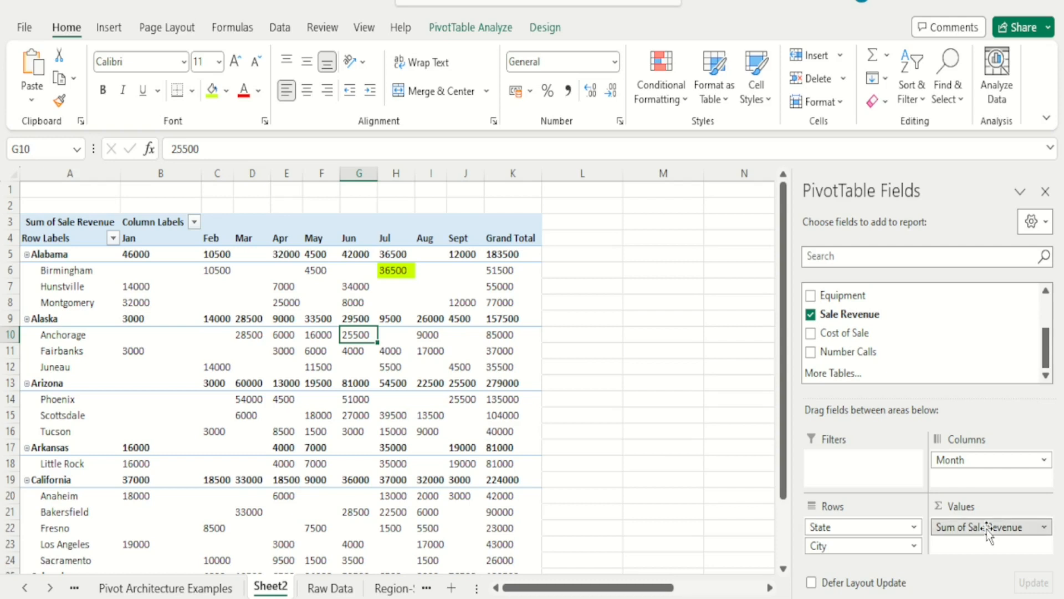
click(979, 506)
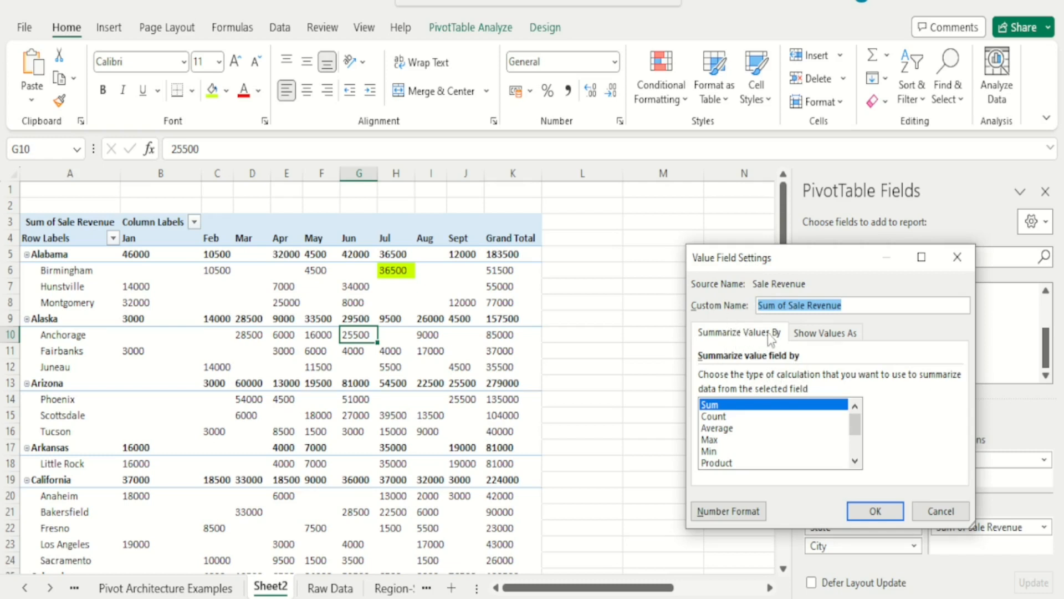
click(800, 334)
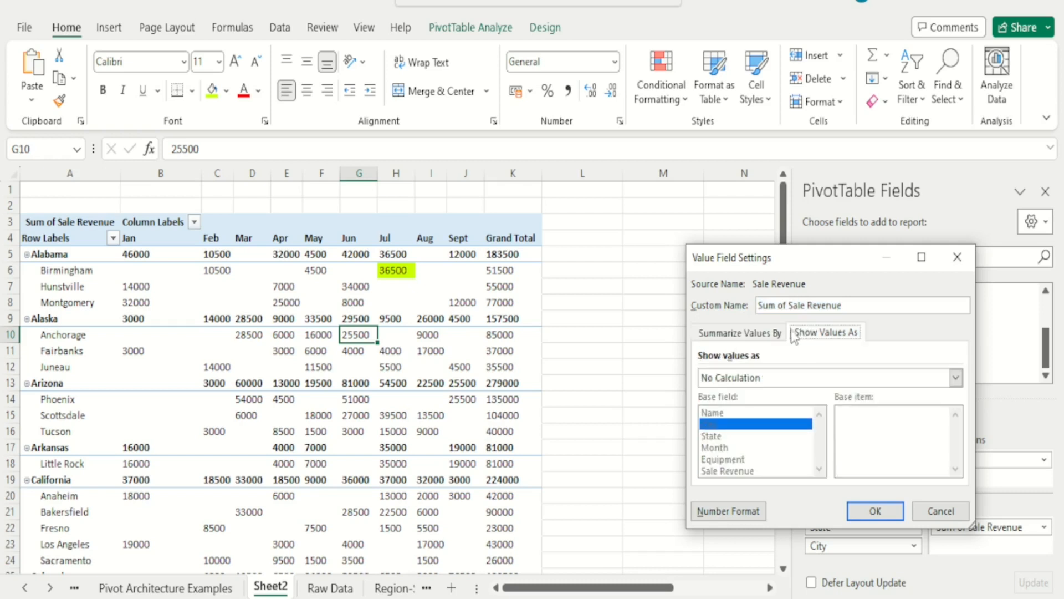
click(756, 334)
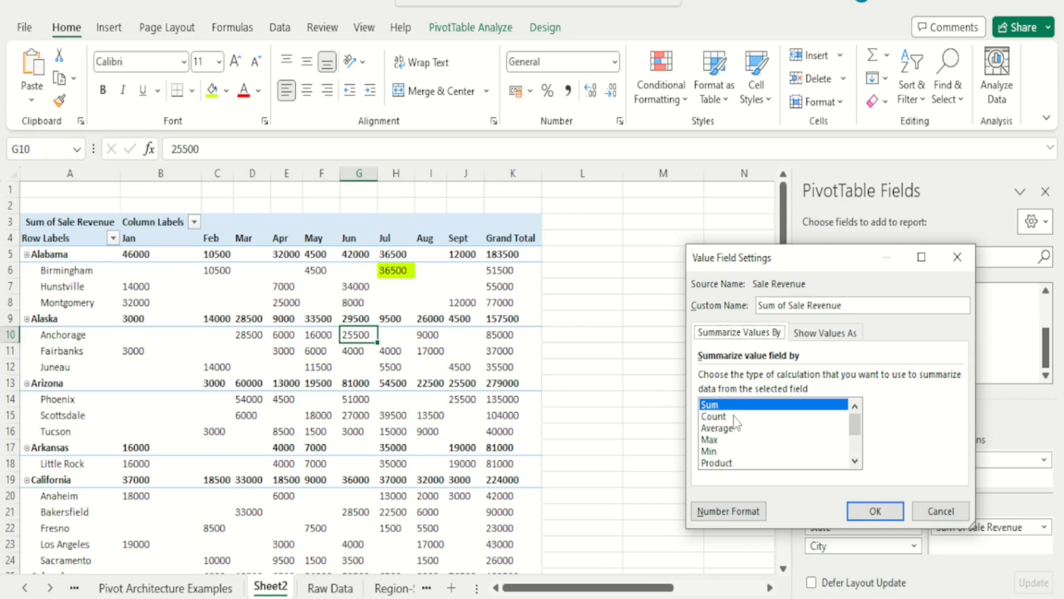
click(725, 432)
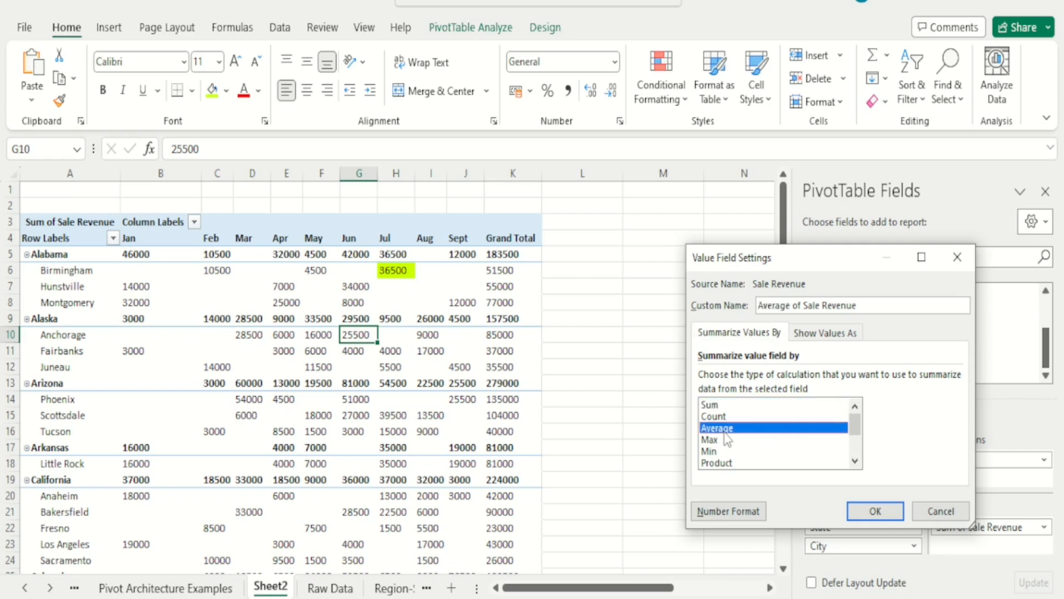
click(862, 514)
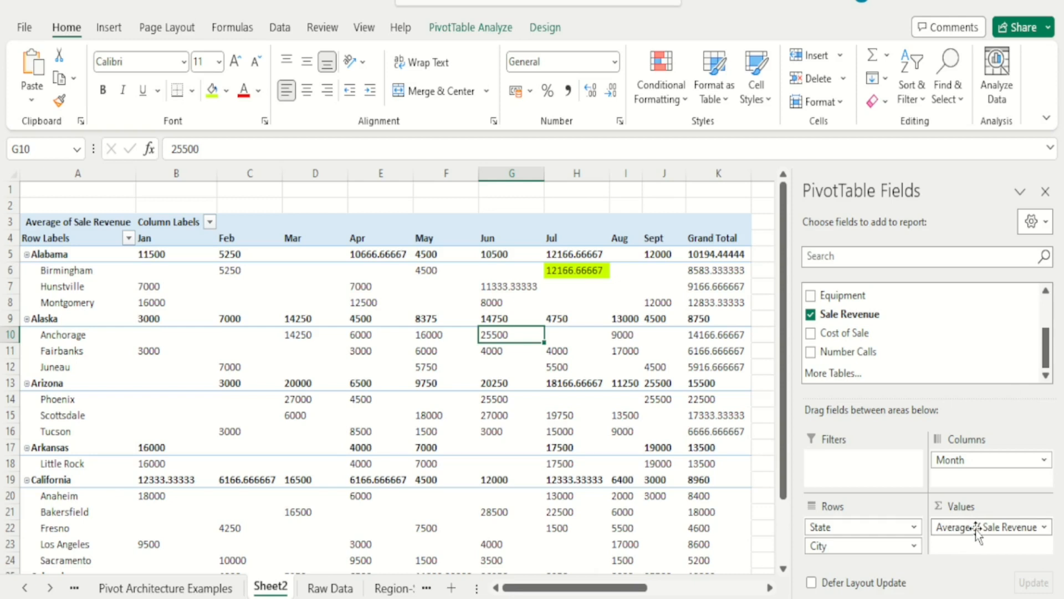
Compare the filtered Sale Revenue values on Raw Data with the averages in the Sheet2 pivot table.
click(330, 588)
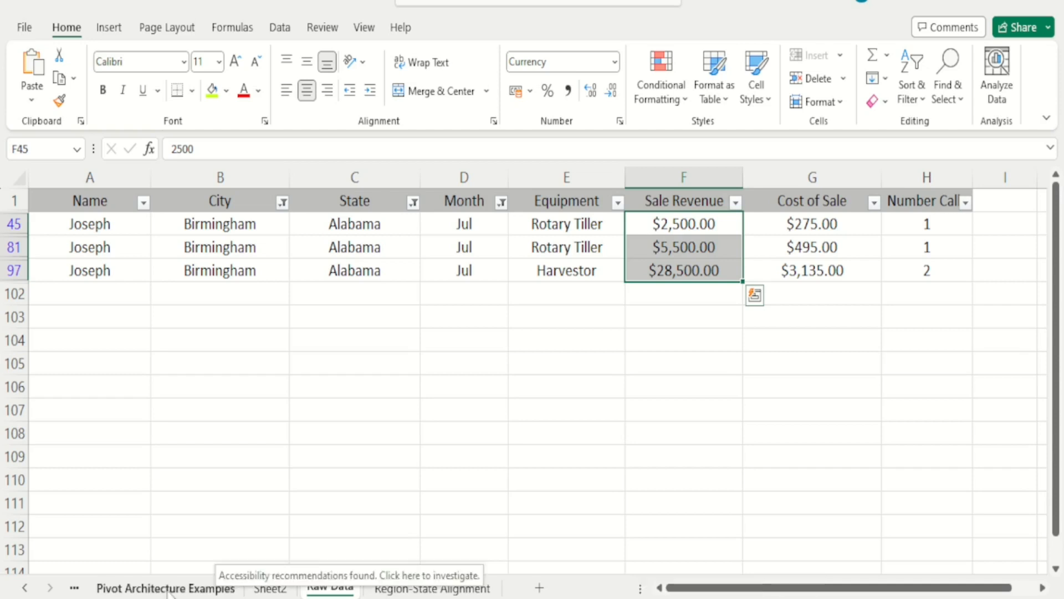
click(270, 587)
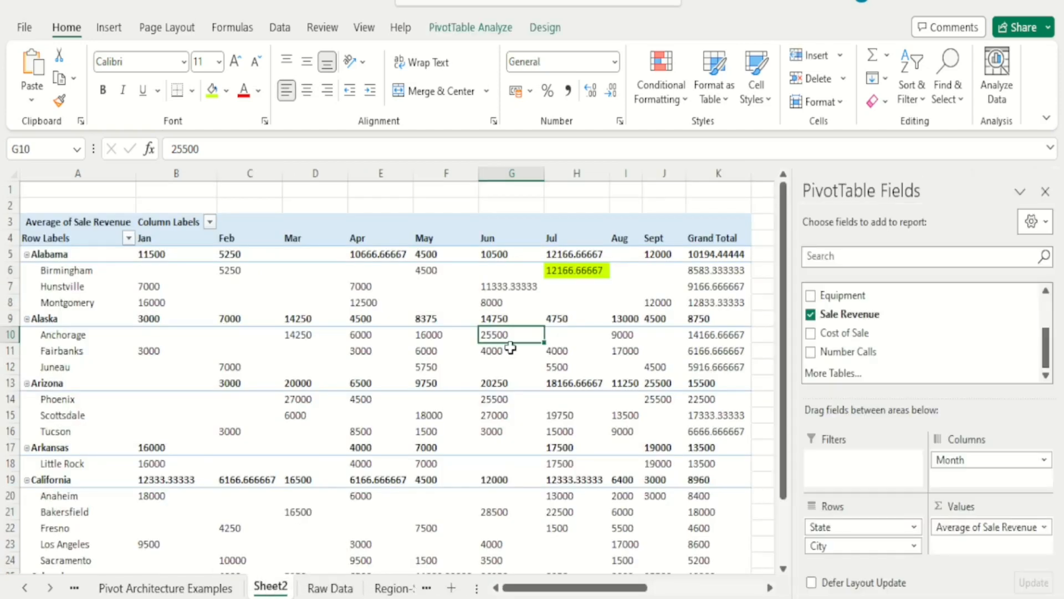
mouse_move(495, 399)
Format the Average of Sale Revenue values as Number with 2 decimal places and close the PivotTable field list.
click(962, 528)
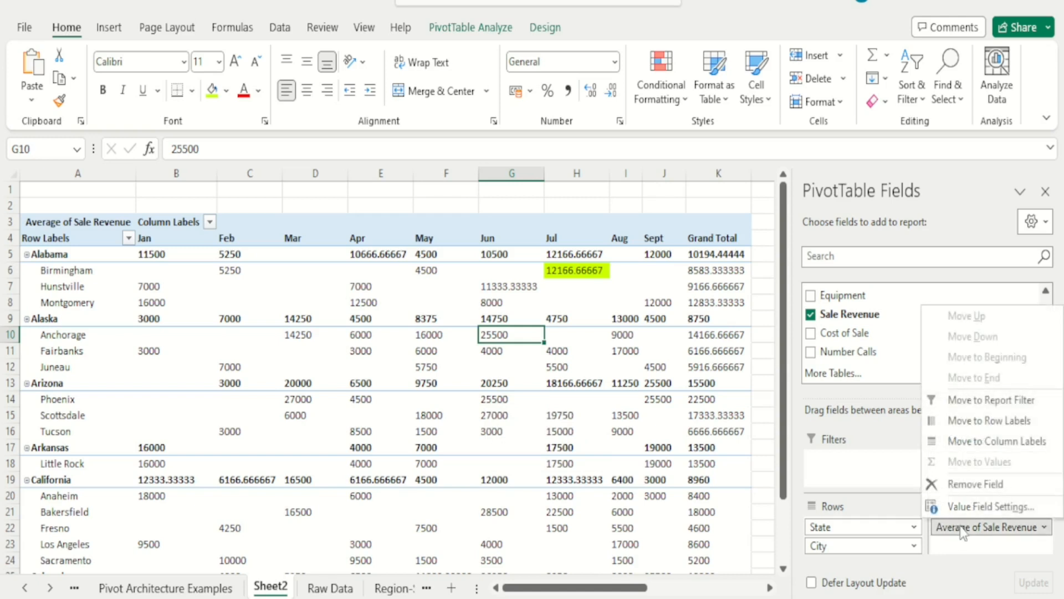
click(961, 514)
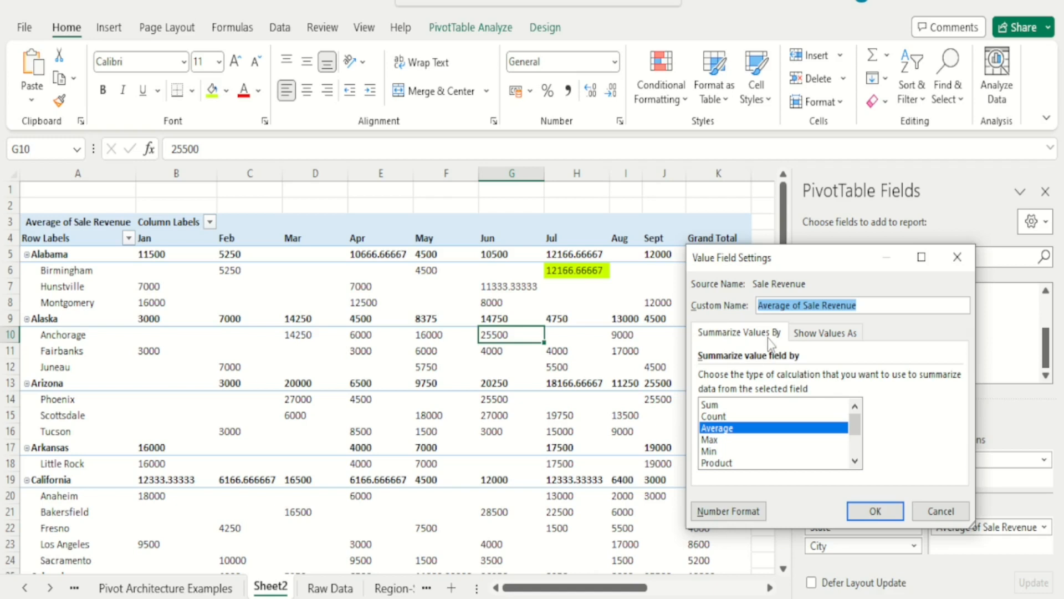
click(812, 335)
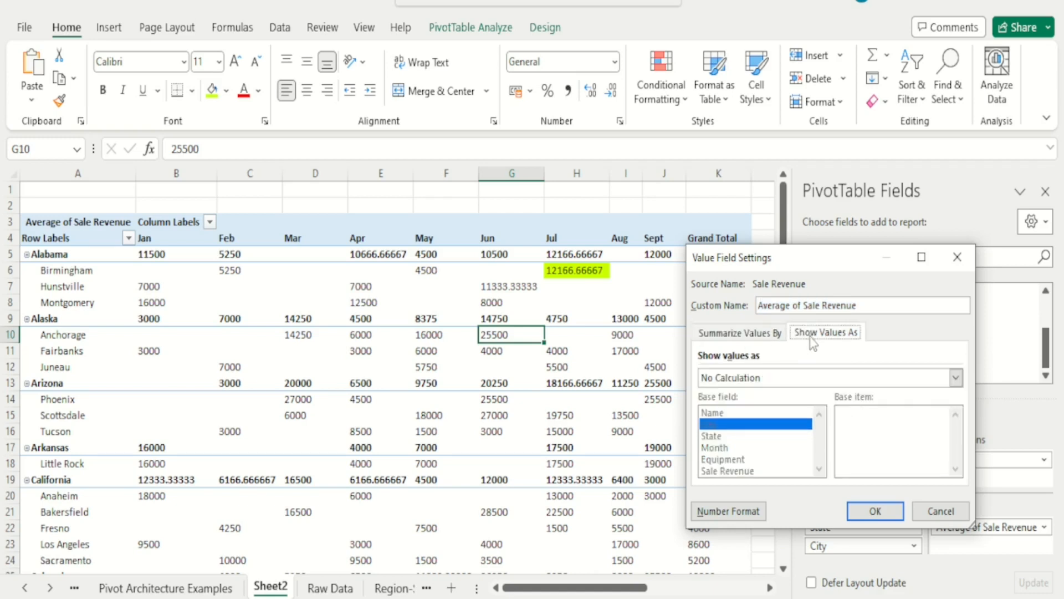
click(730, 511)
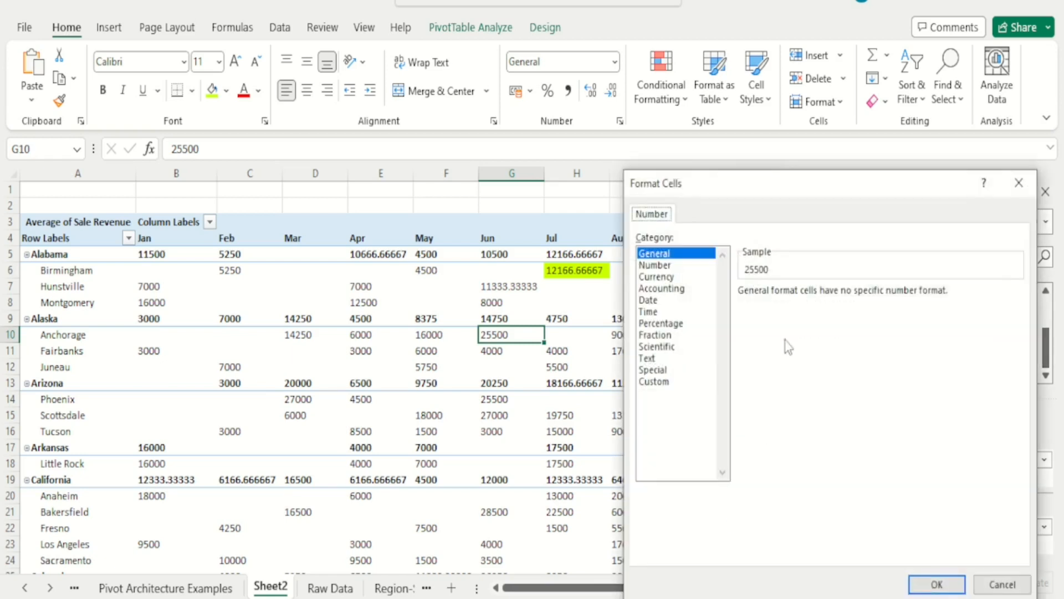
click(657, 267)
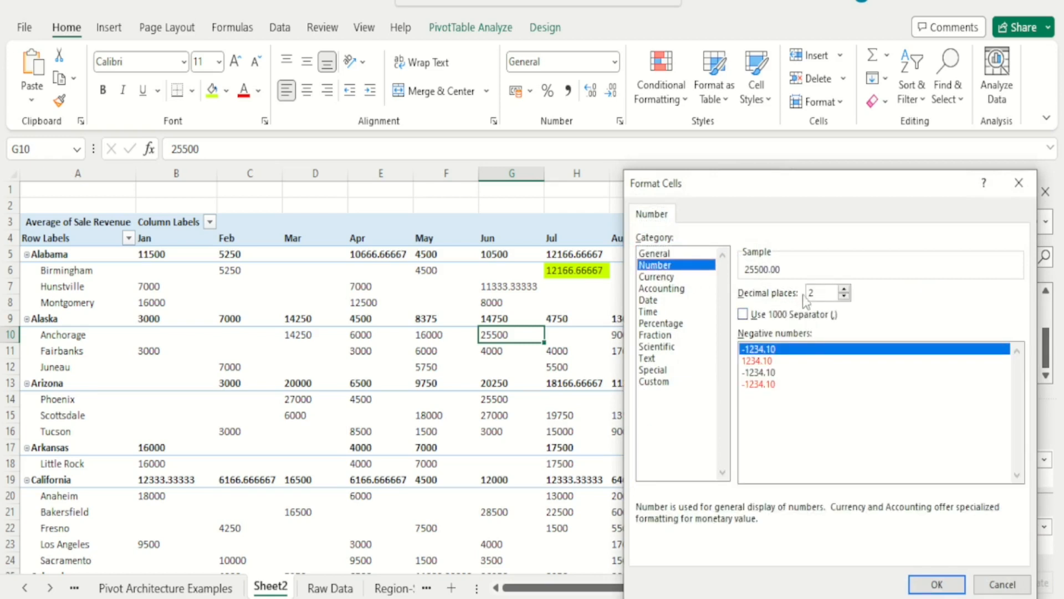
click(844, 289)
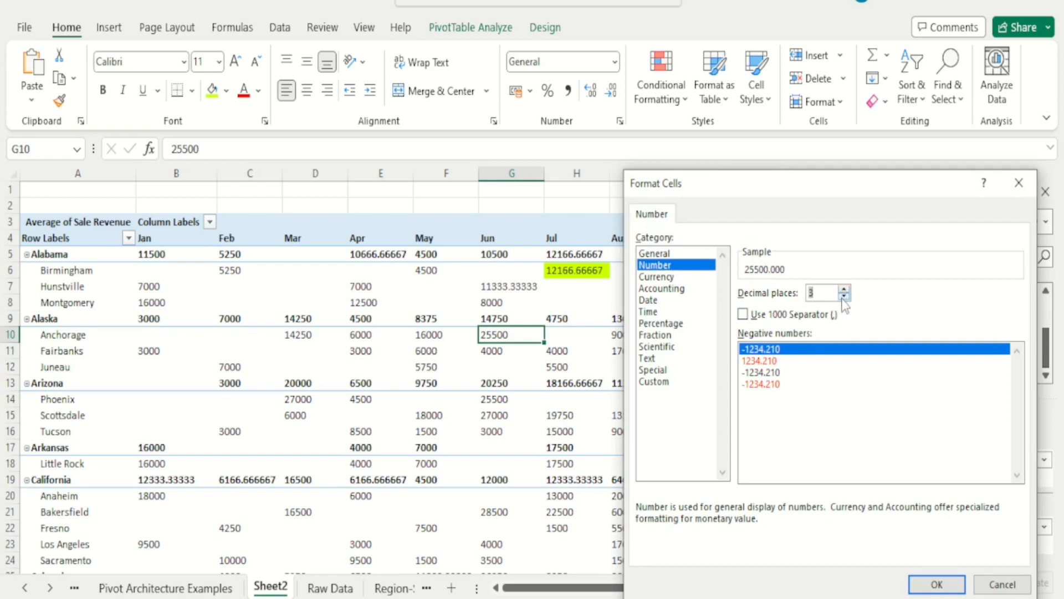
click(844, 298)
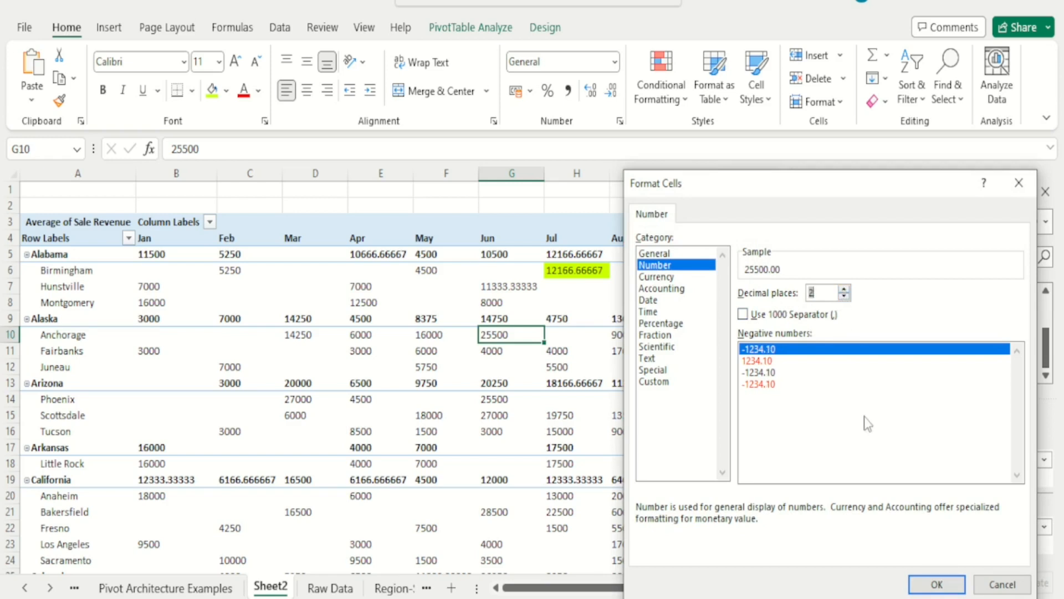
click(939, 584)
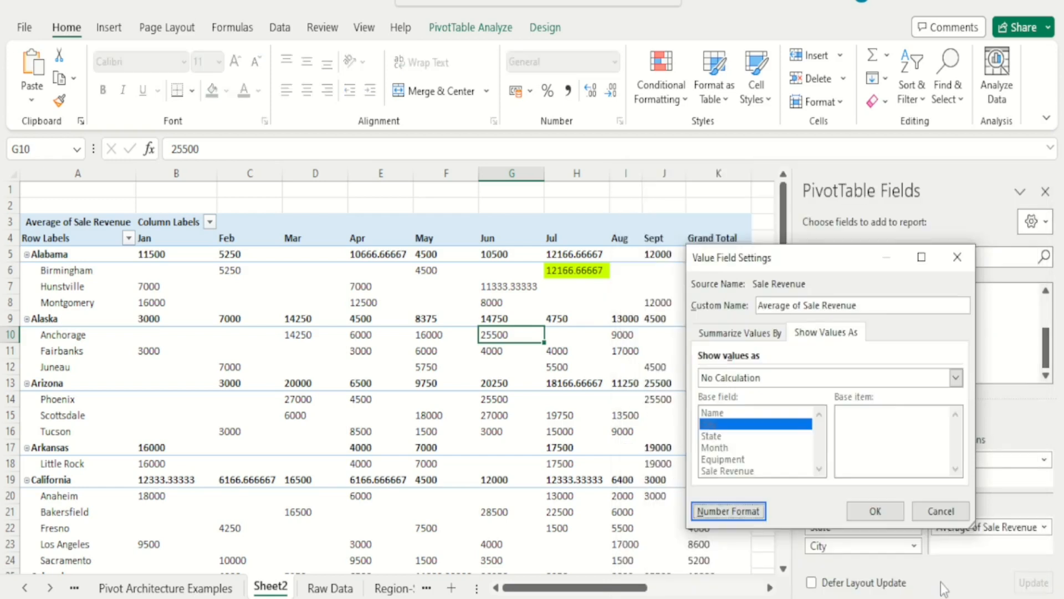
click(879, 510)
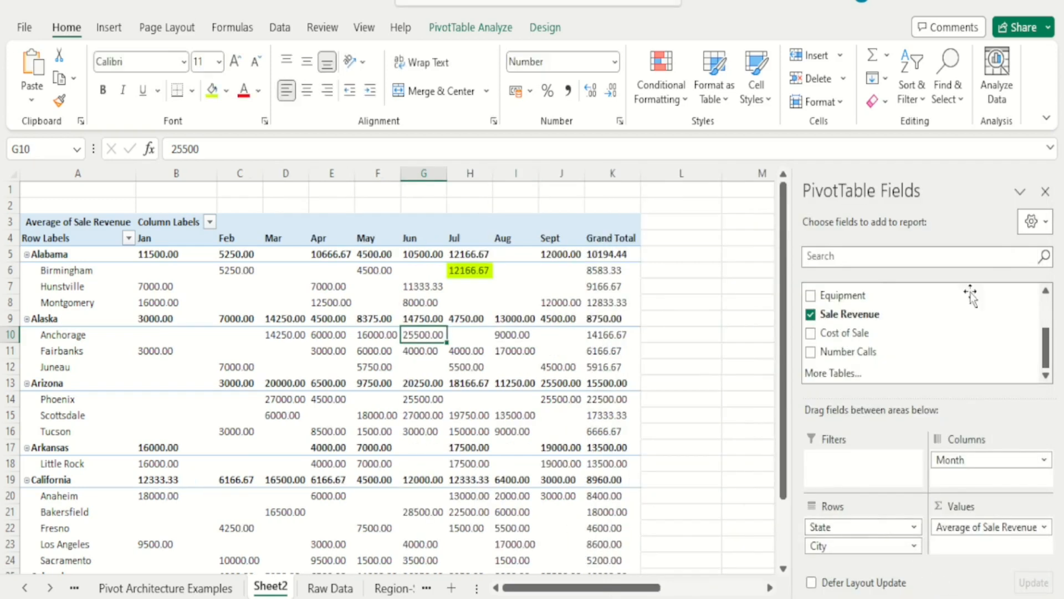
click(1046, 191)
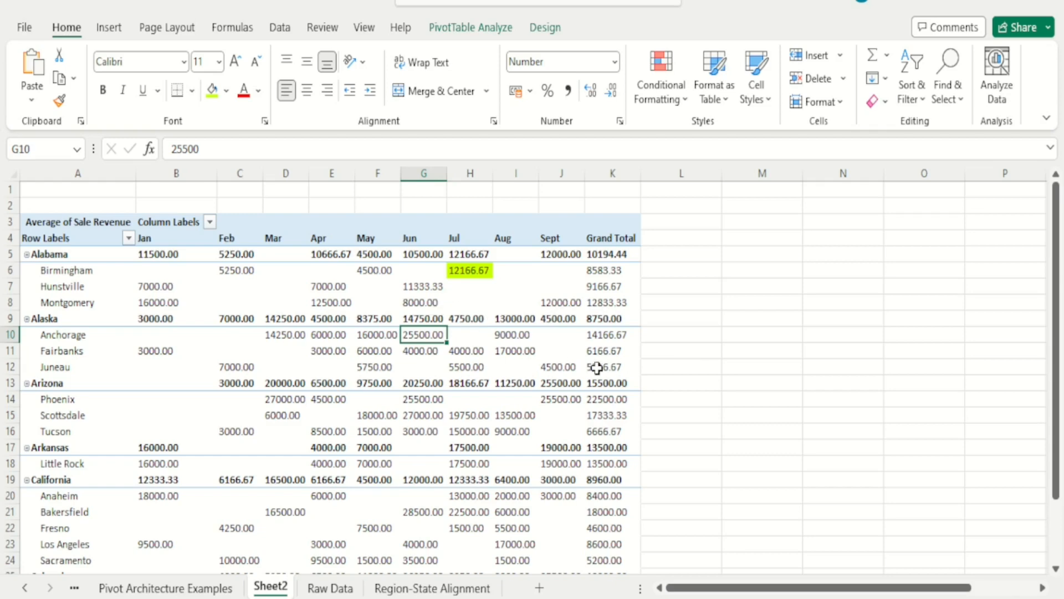
Undo the number format, the Average calculation, the column autofit and the yellow highlight on Sheet2.
key(ctrl+z)
key(ctrl+z)
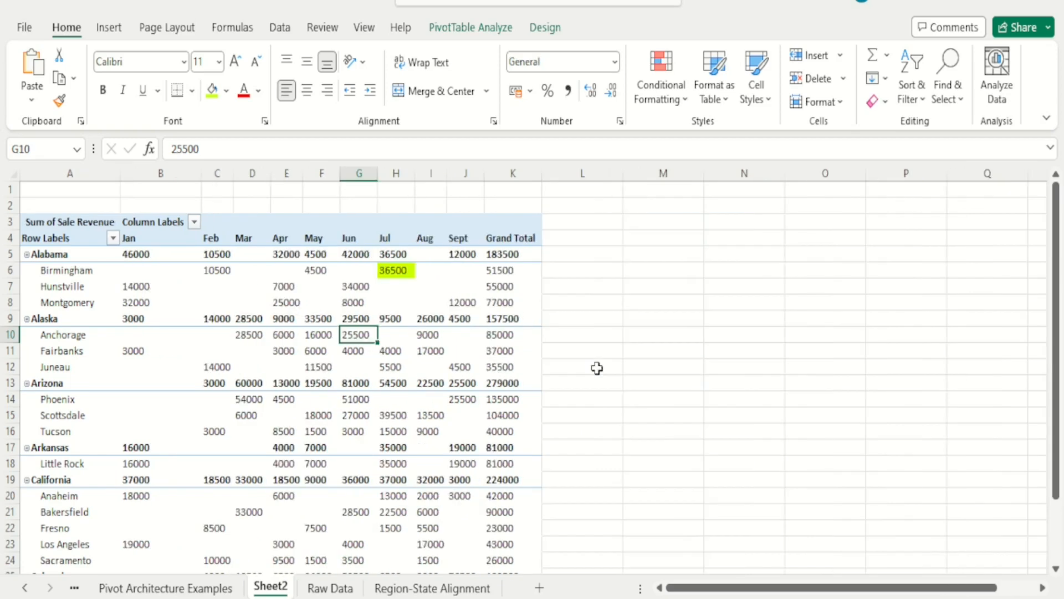
key(ctrl+z)
key(ctrl+z)
key(ctrl+z)
key(ctrl+z)
key(ctrl+z)
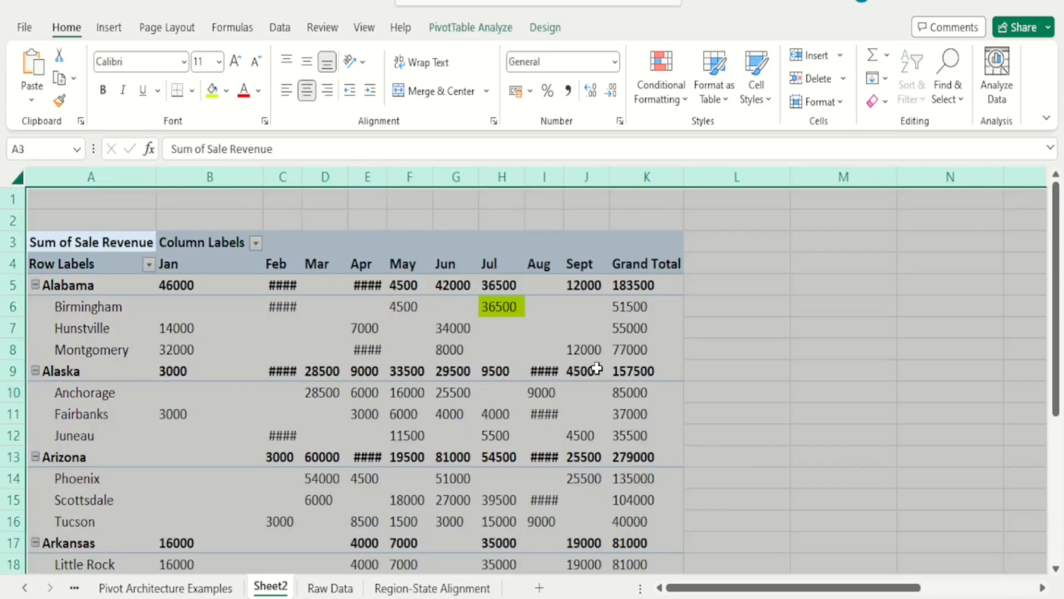
key(ctrl+z)
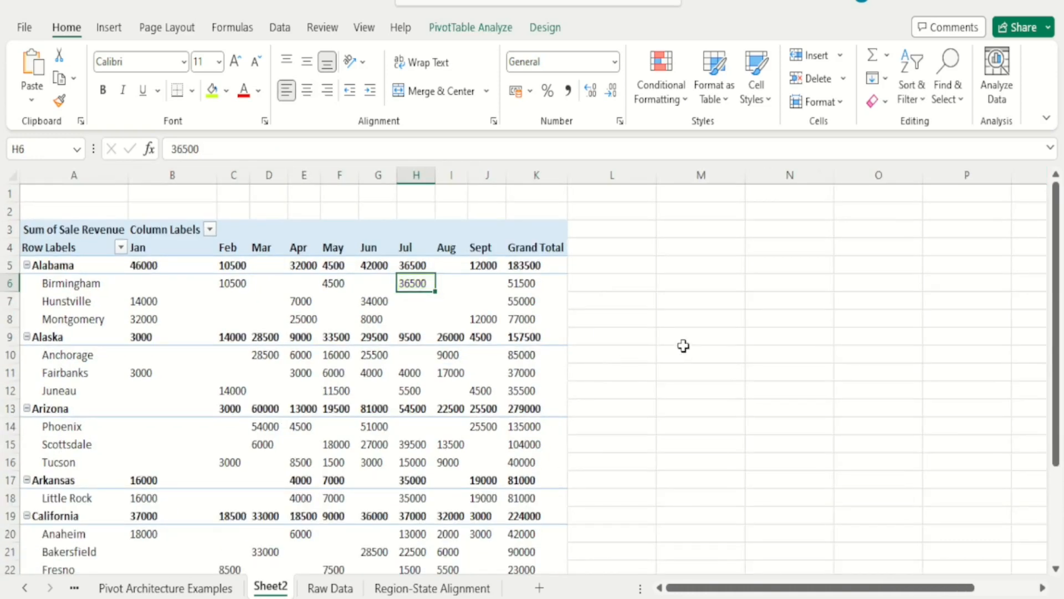
Remove the City field from the rows of the Sheet2 pivot table and close the PivotTable field list.
right_click(373, 372)
click(433, 366)
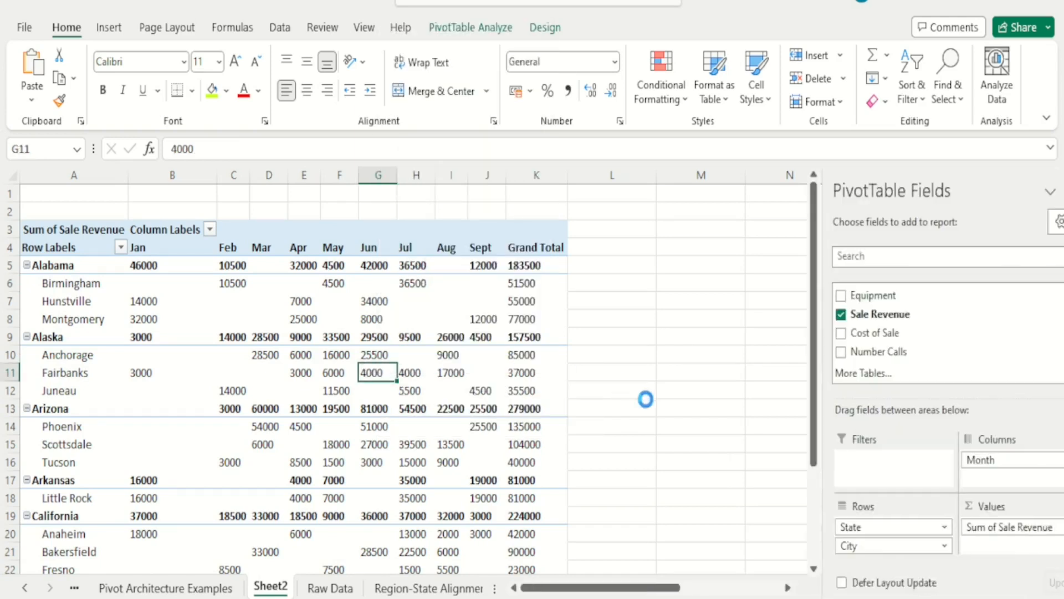
drag(850, 544, 941, 377)
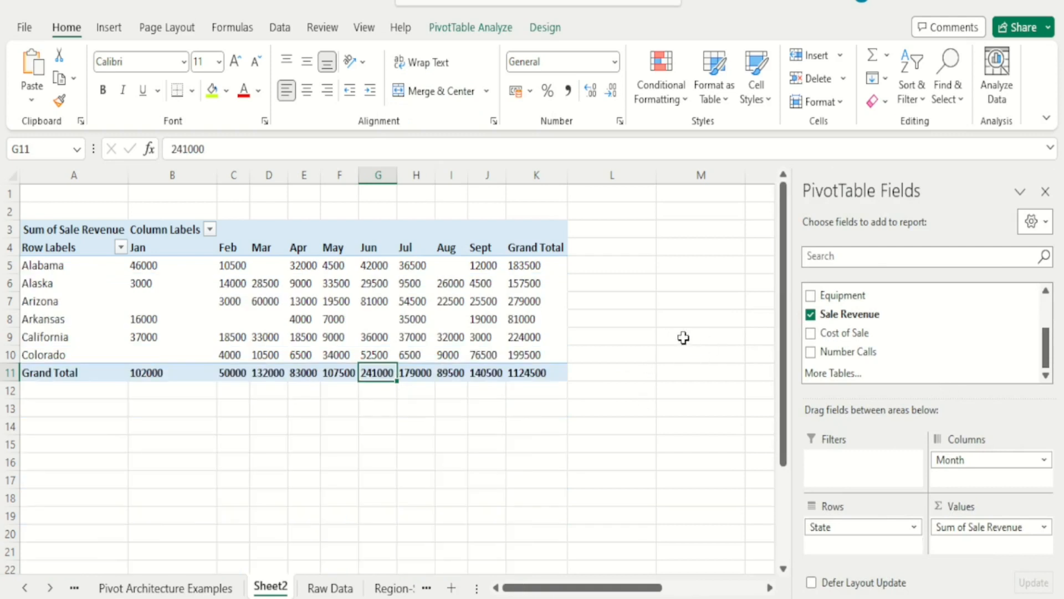
click(1046, 191)
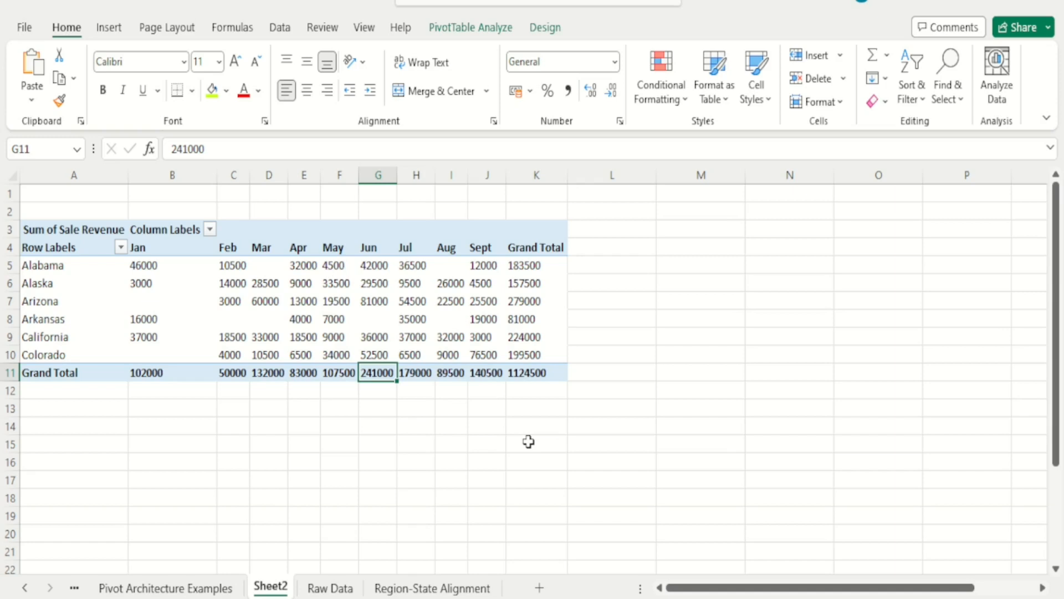
Remove the filters from the Raw Data sheet.
click(338, 590)
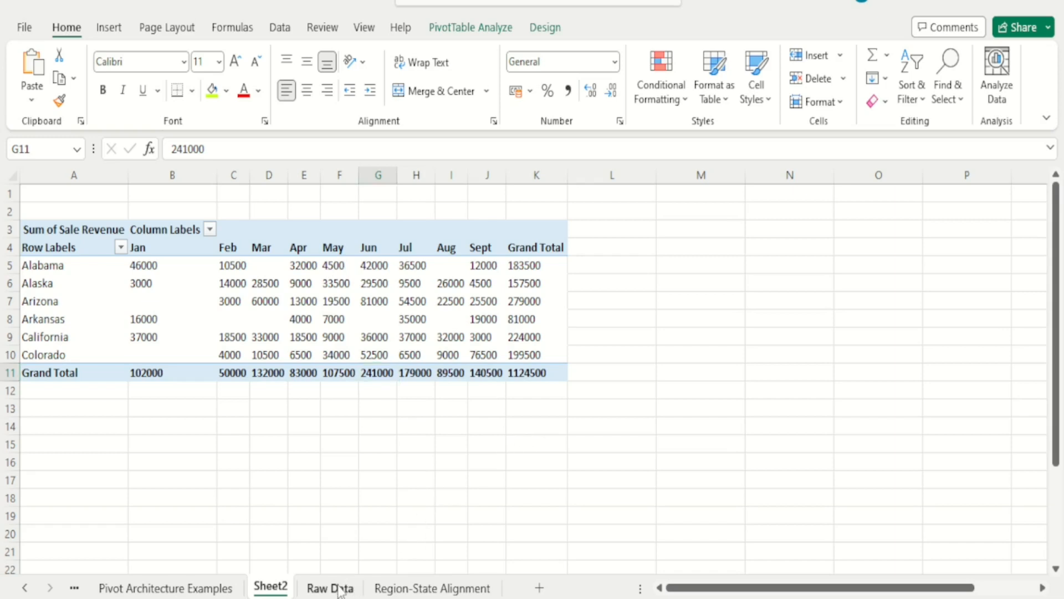
right_click(340, 590)
click(814, 400)
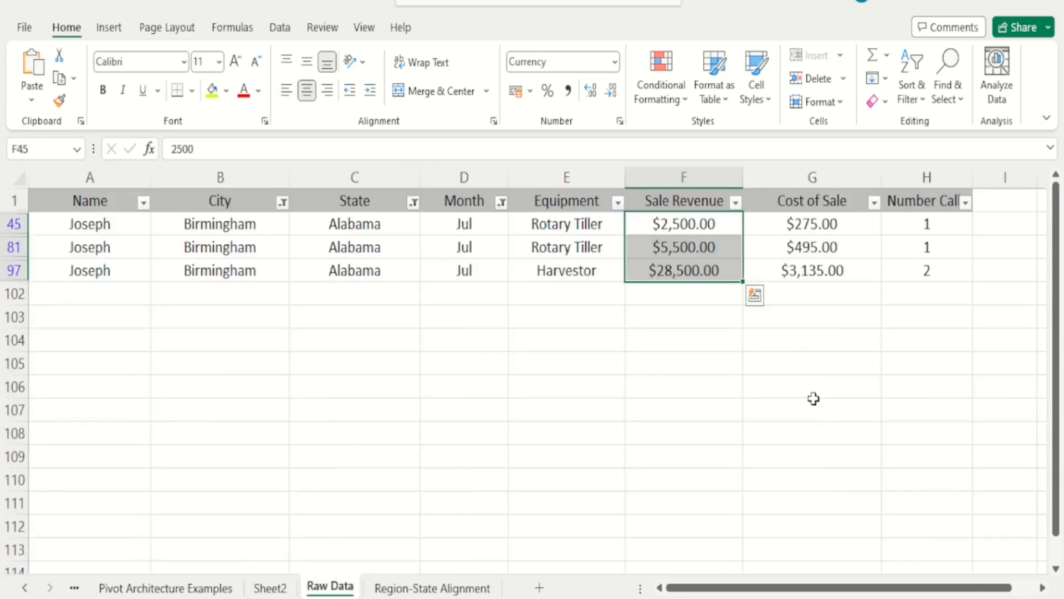
click(813, 398)
key(ctrl+shift+l)
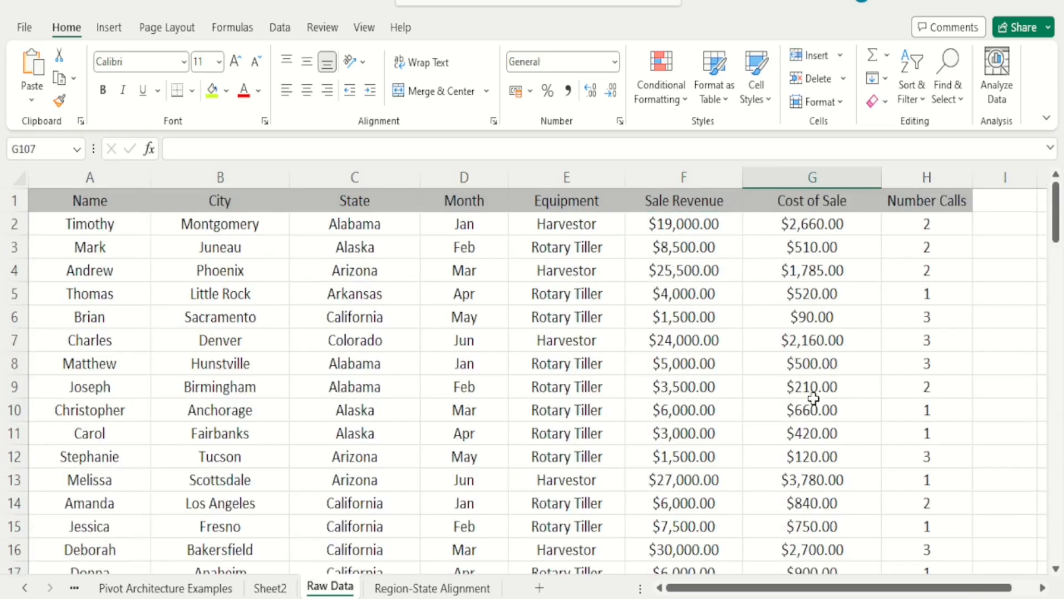
Examine the Number Calls column, the other headers and the first record's fields on Raw Data.
click(923, 195)
key(Down)
key(Down)
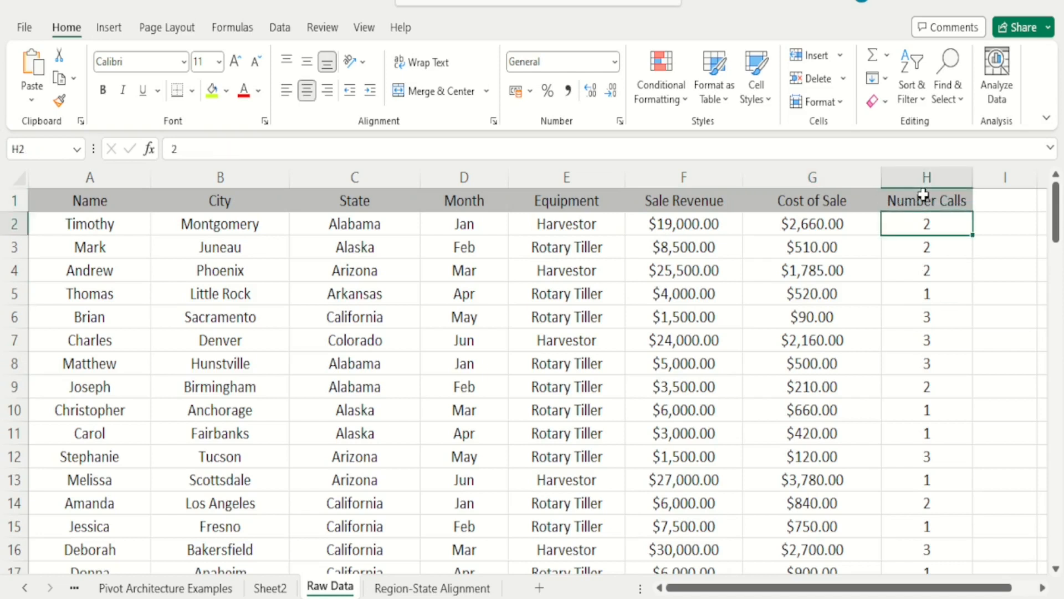
key(Up)
key(Up)
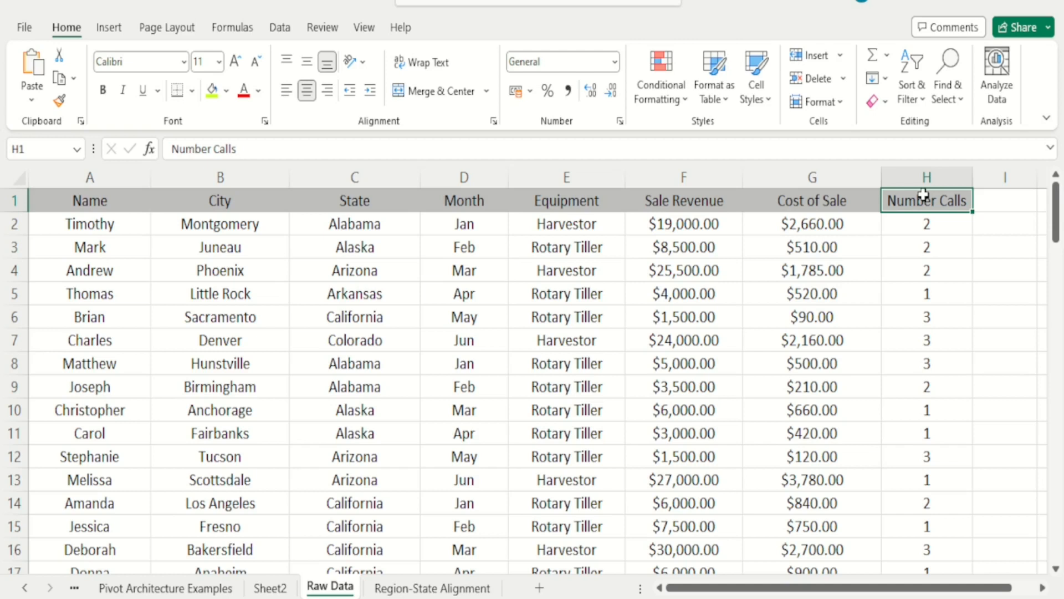
key(Left)
key(Left)
key(Left)
key(Left)
key(Left)
key(Left)
key(Left)
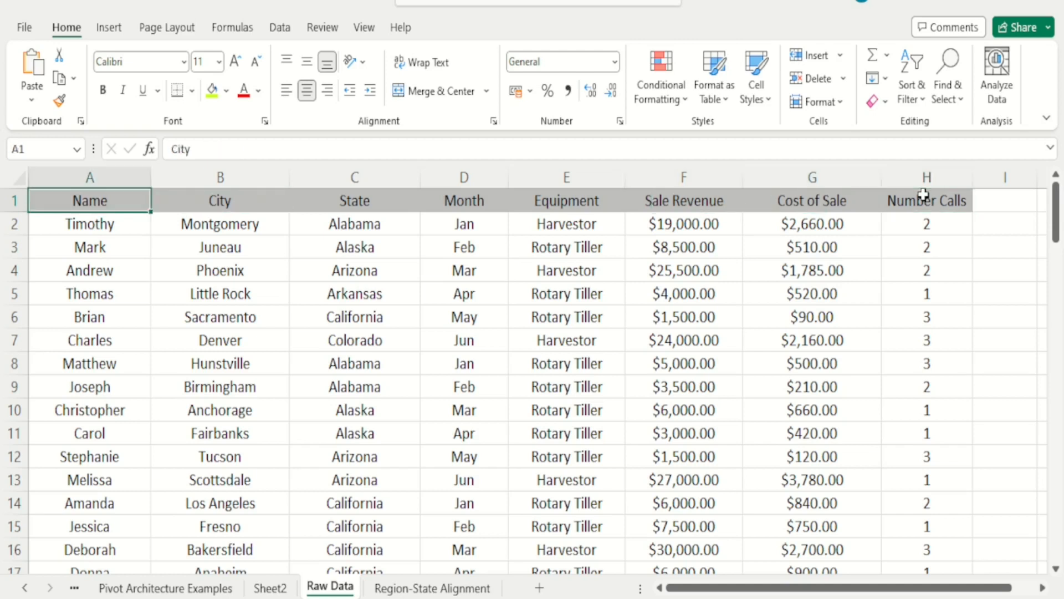
key(Down)
key(Right)
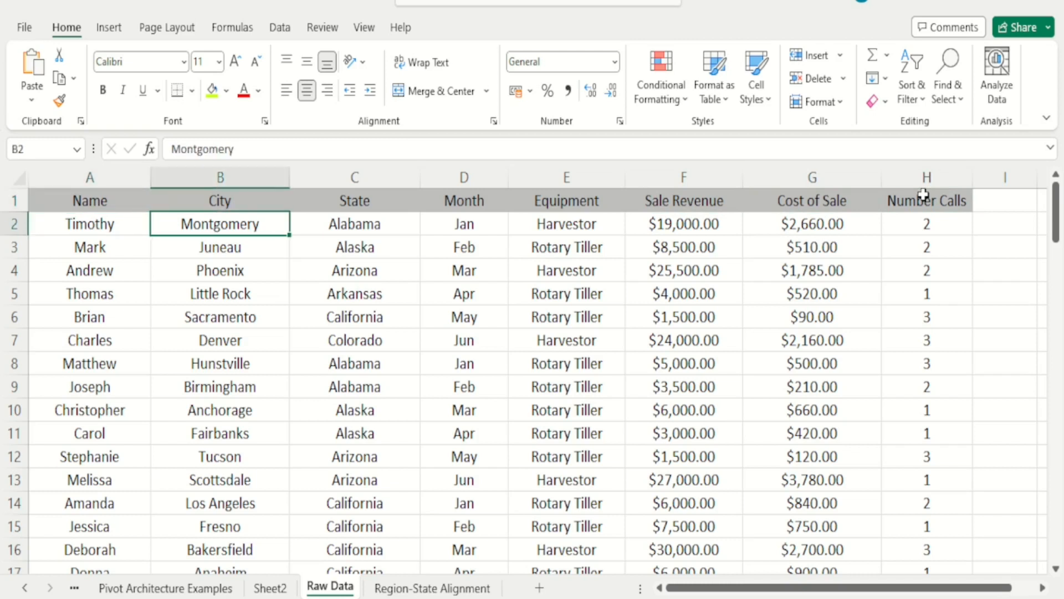
key(Right)
key(Right)
key(Right)
key(Right)
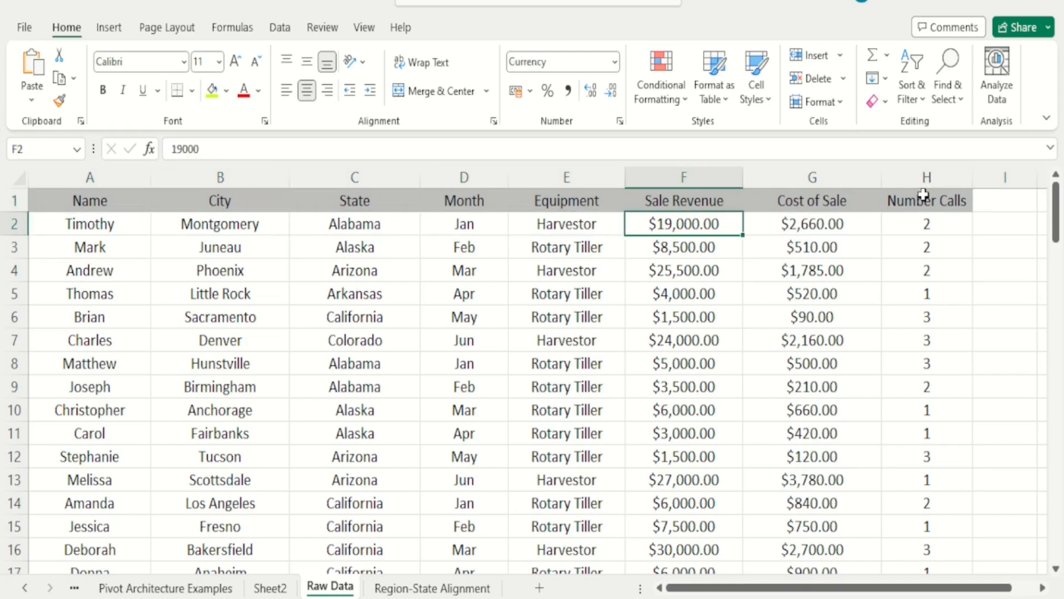
key(Right)
key(Right)
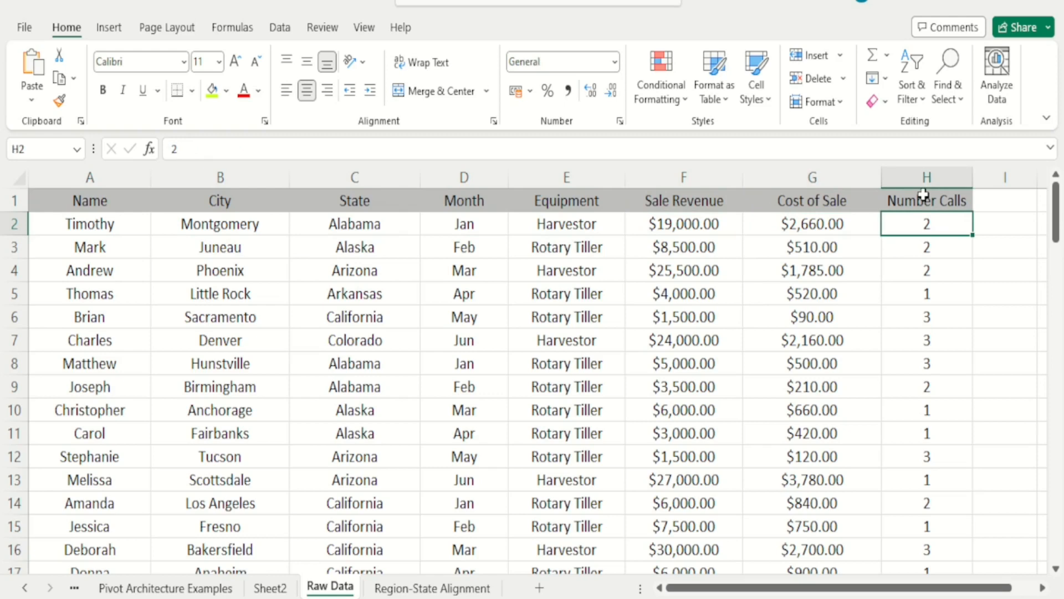
Try calculating sale revenue per call in J2 of Raw Data with =F2/H2, autofitting column J, and clear the cell.
key(Left)
key(Left)
key(Right)
key(Right)
key(Right)
key(Right)
key(Right)
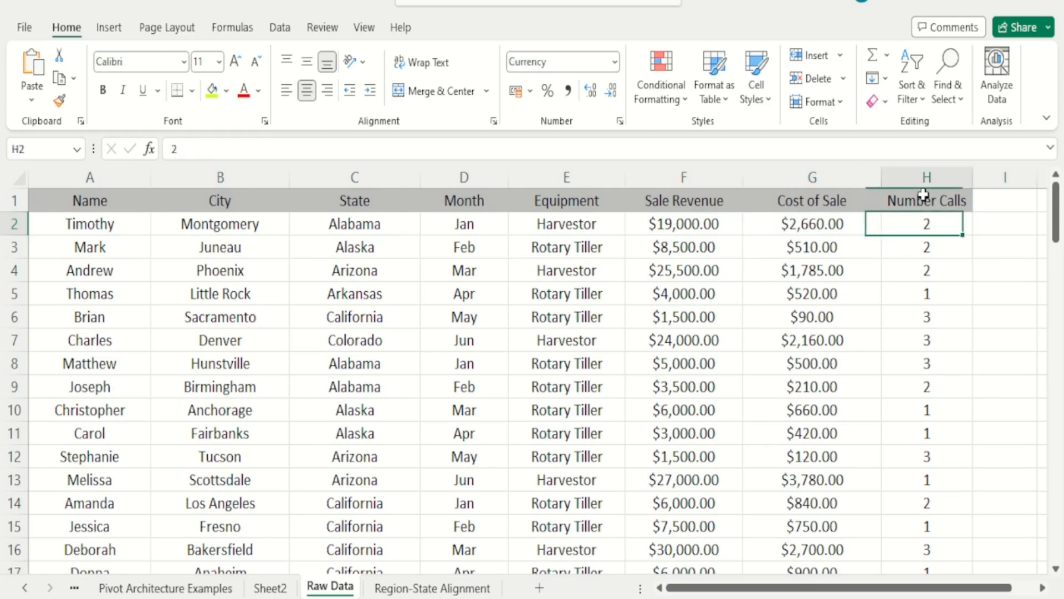
key(Left)
text(=)
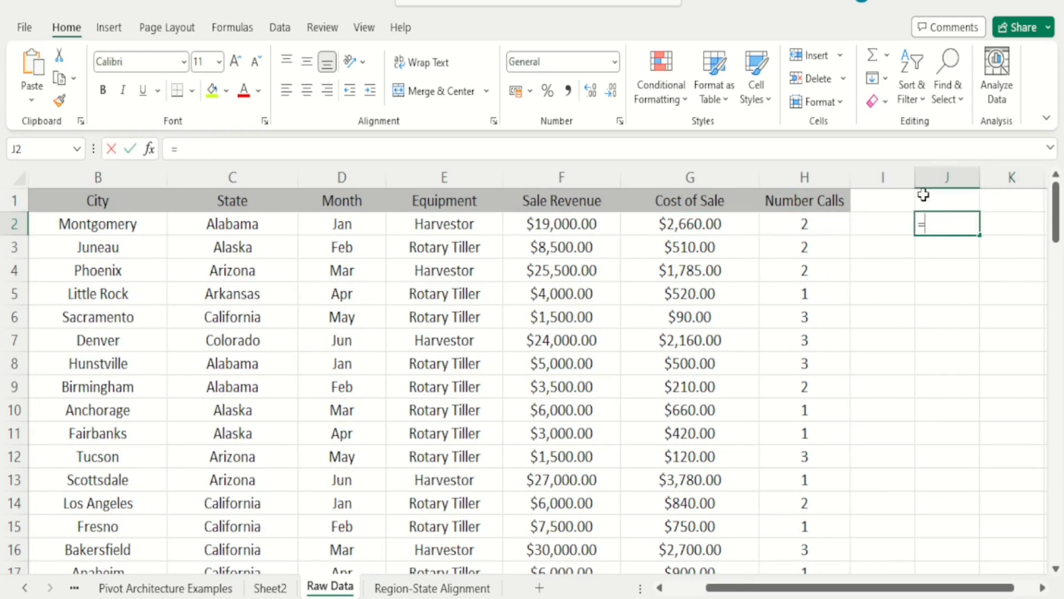
key(Left)
key(Left)
key(Left)
key(Left)
key(Left)
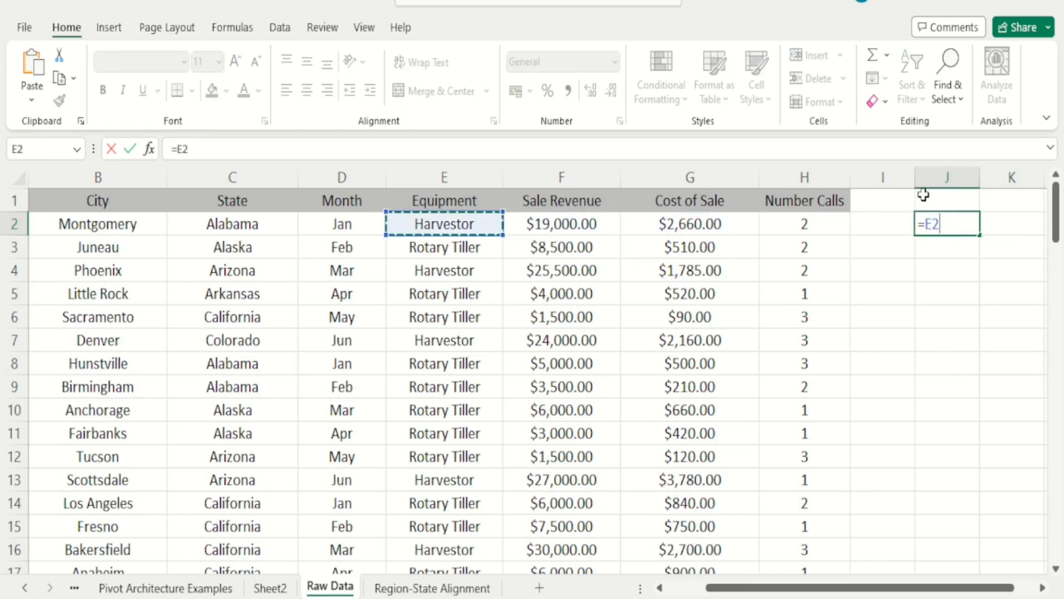
key(Right)
text(/)
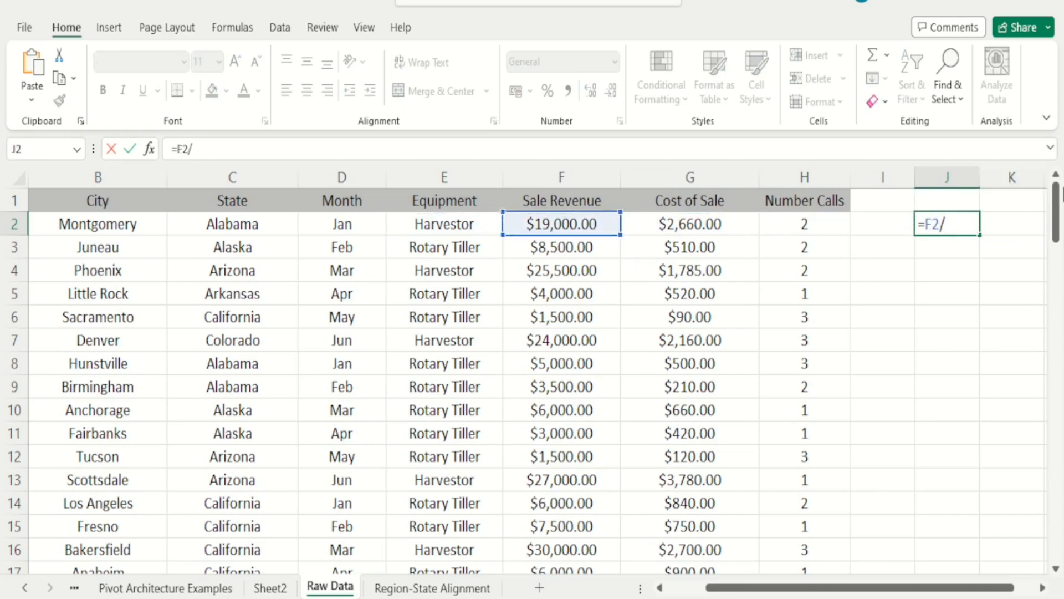
click(822, 223)
key(Return)
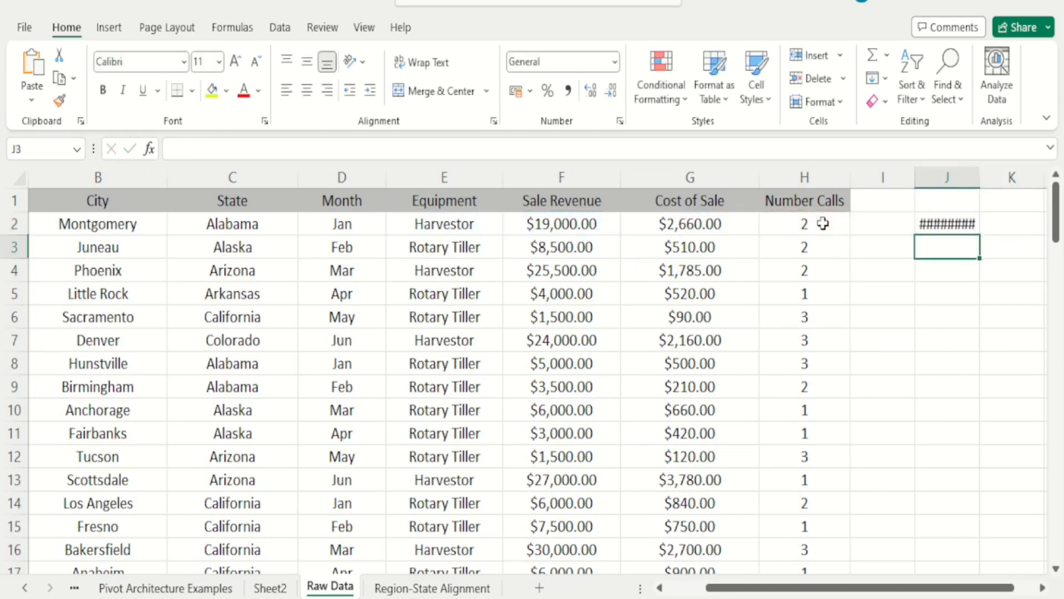
key(Up)
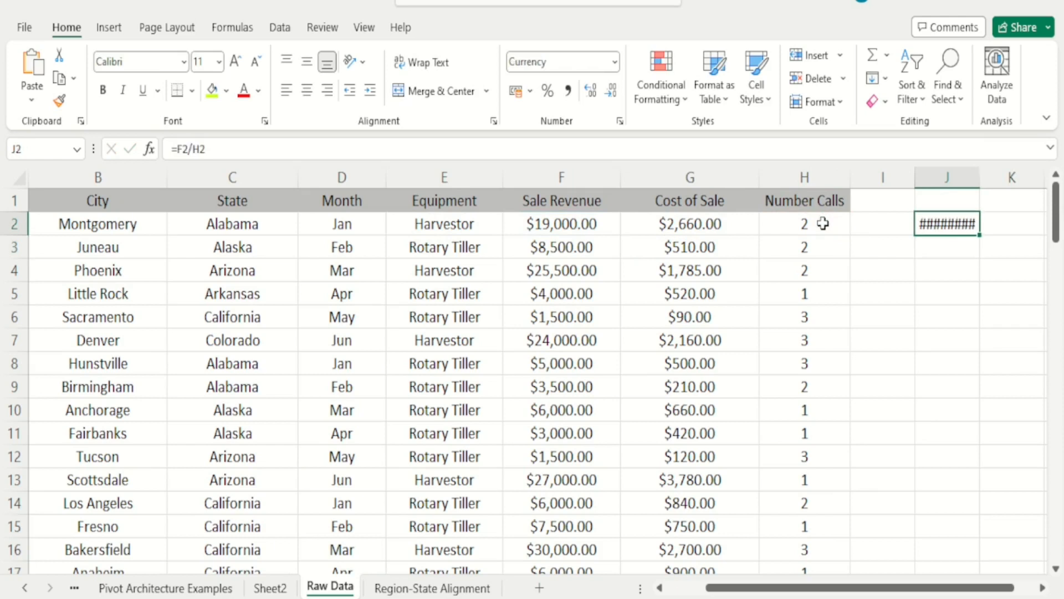
double_click(980, 169)
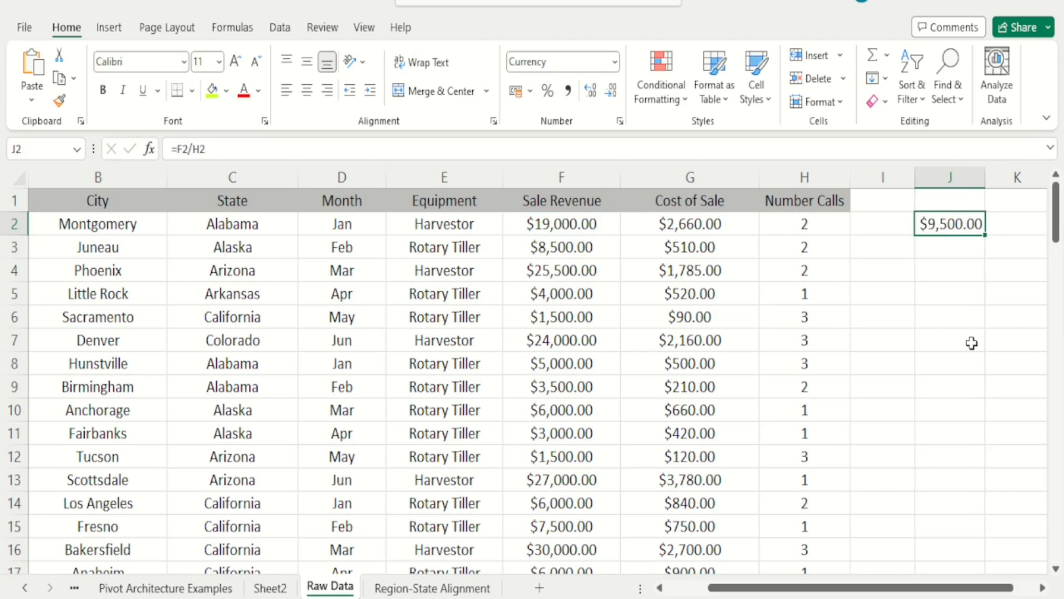
key(Delete)
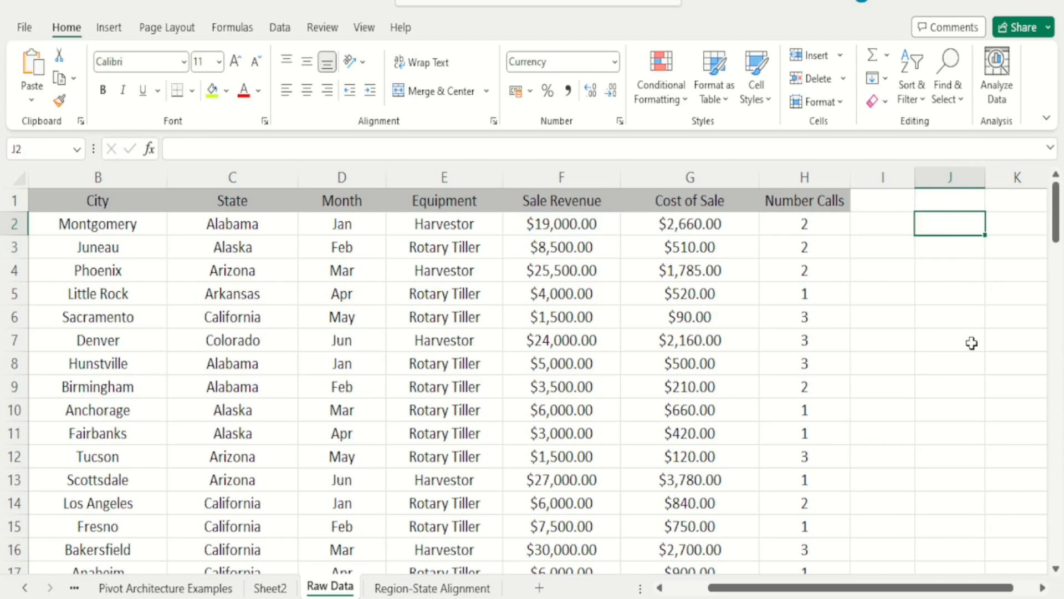
Copy the whole Sale Revenue pivot table on Sheet2 and paste it below the original, starting at cell A14.
click(419, 591)
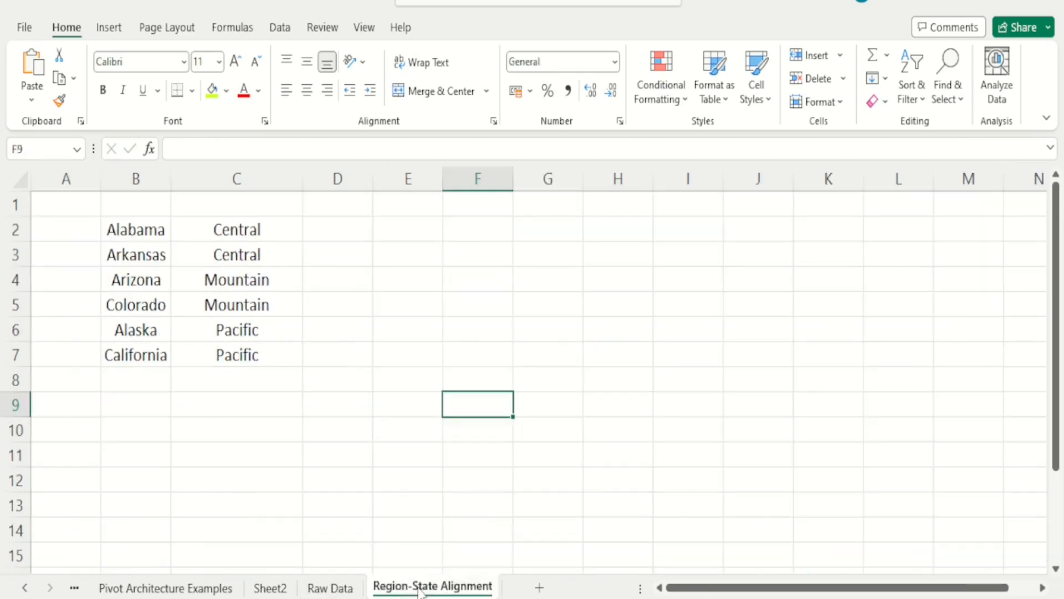
click(259, 590)
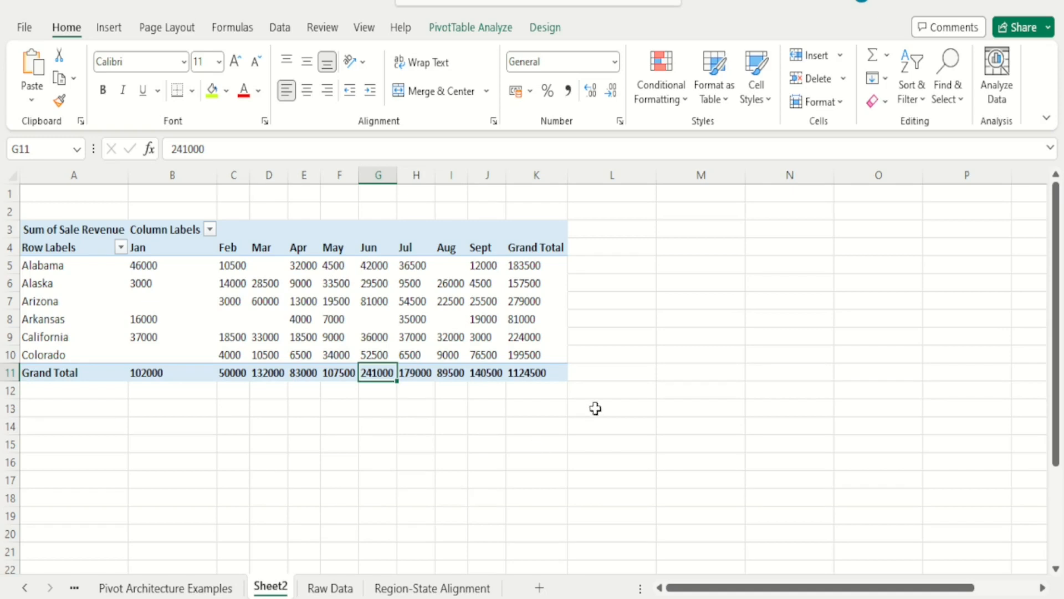
drag(554, 373, 46, 231)
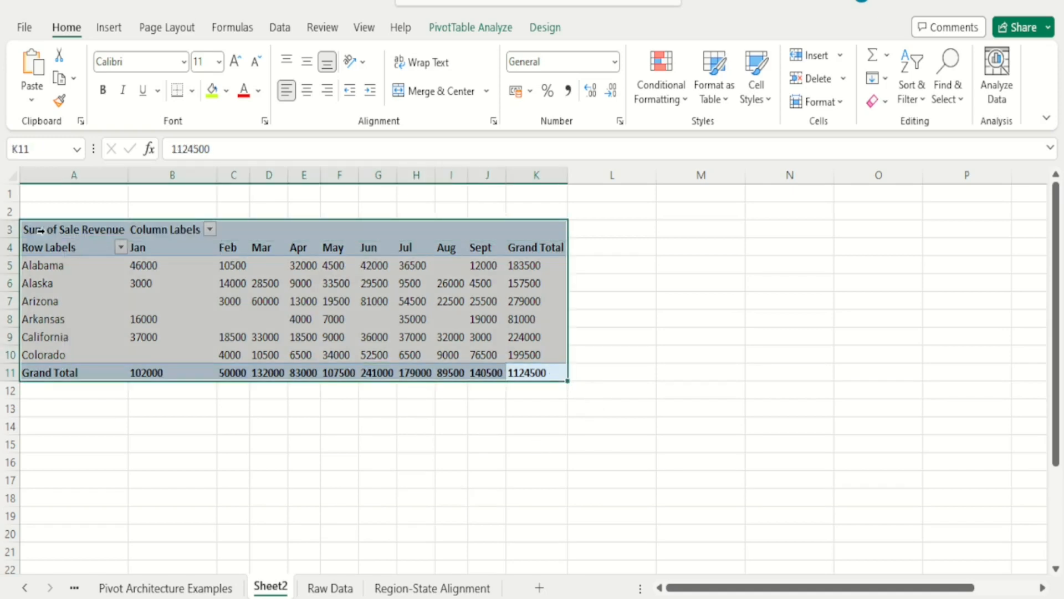
key(ctrl+c)
key(Down)
key(Down)
key(Down)
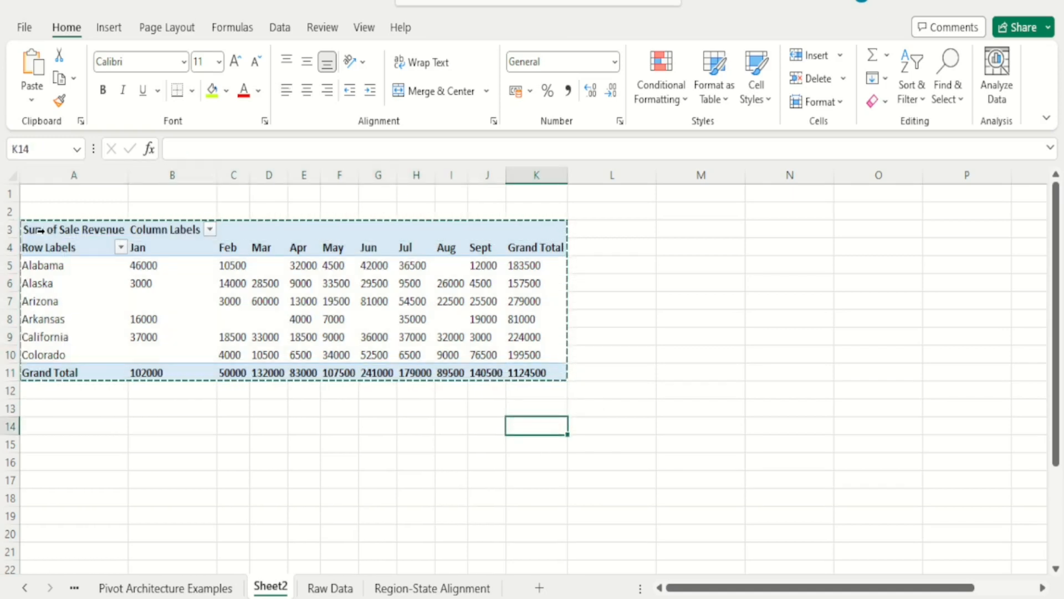
key(Left)
key(Left)
key(Left)
key(Left)
key(Left)
key(Left)
key(Left)
key(Left)
key(Left)
key(Left)
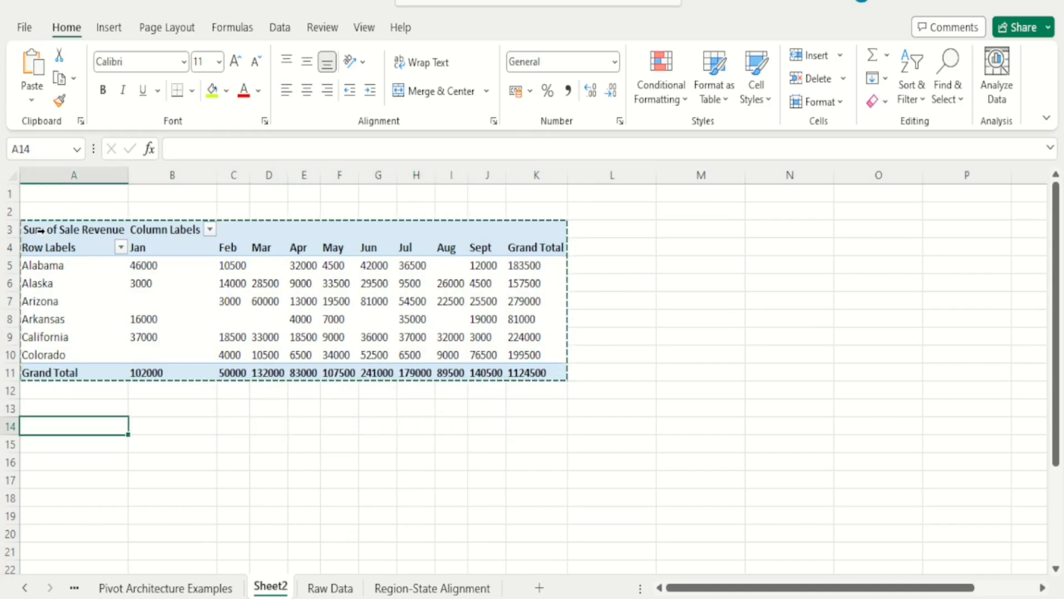
key(ctrl+v)
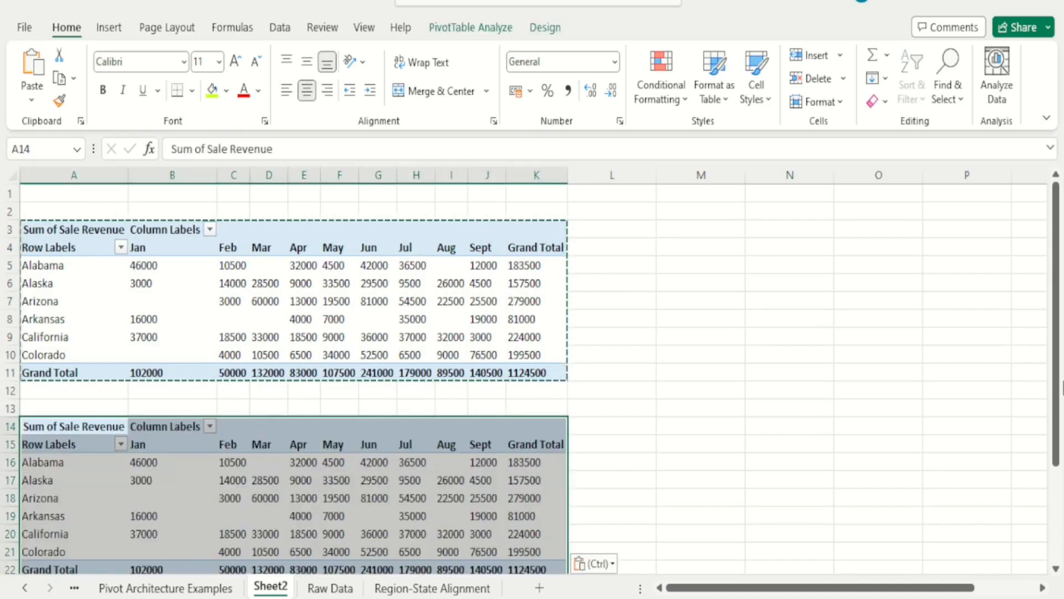
Replace Sale Revenue with Number Calls in the values of the copied pivot table and close the field list.
drag(1057, 386, 1056, 416)
click(860, 392)
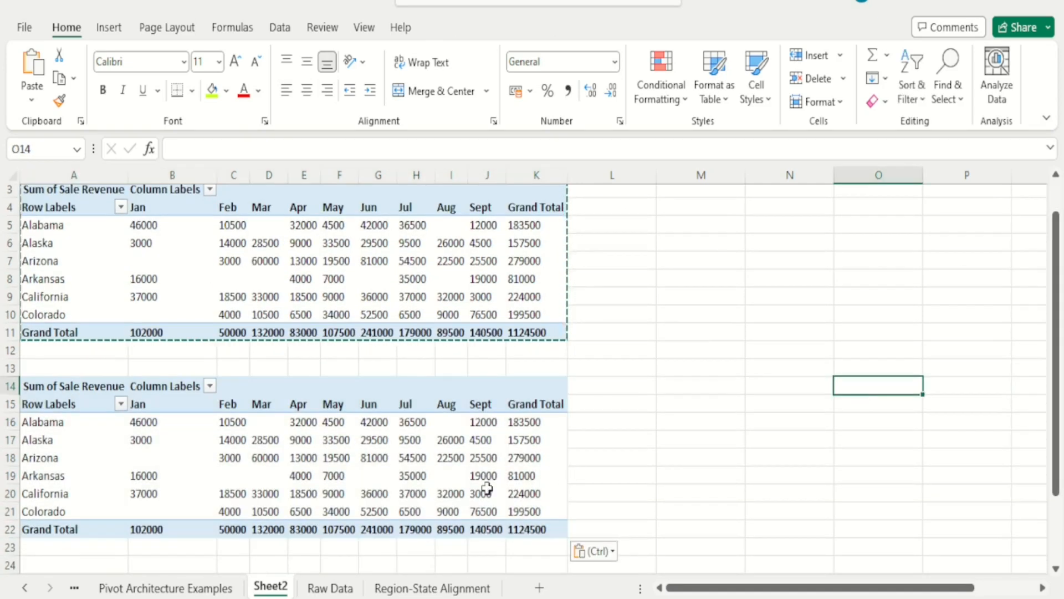
right_click(481, 478)
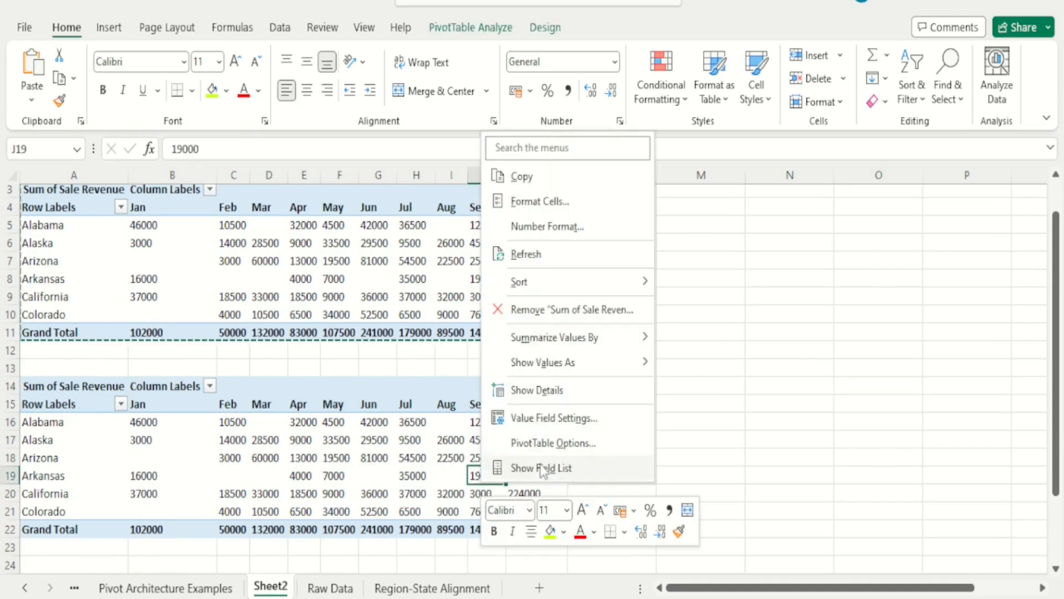
click(535, 468)
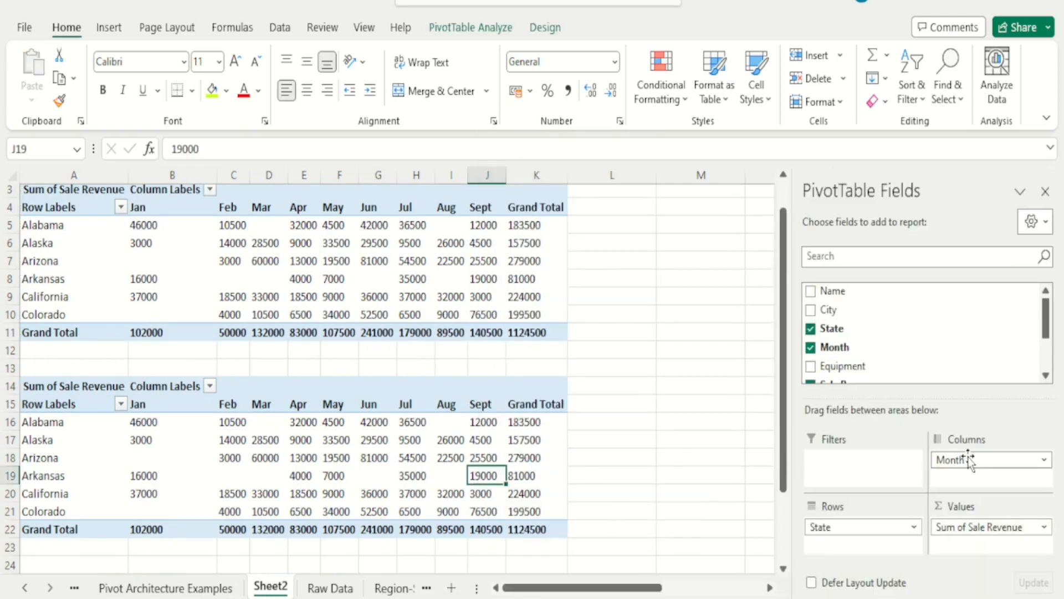
drag(953, 526, 955, 368)
drag(858, 385, 990, 532)
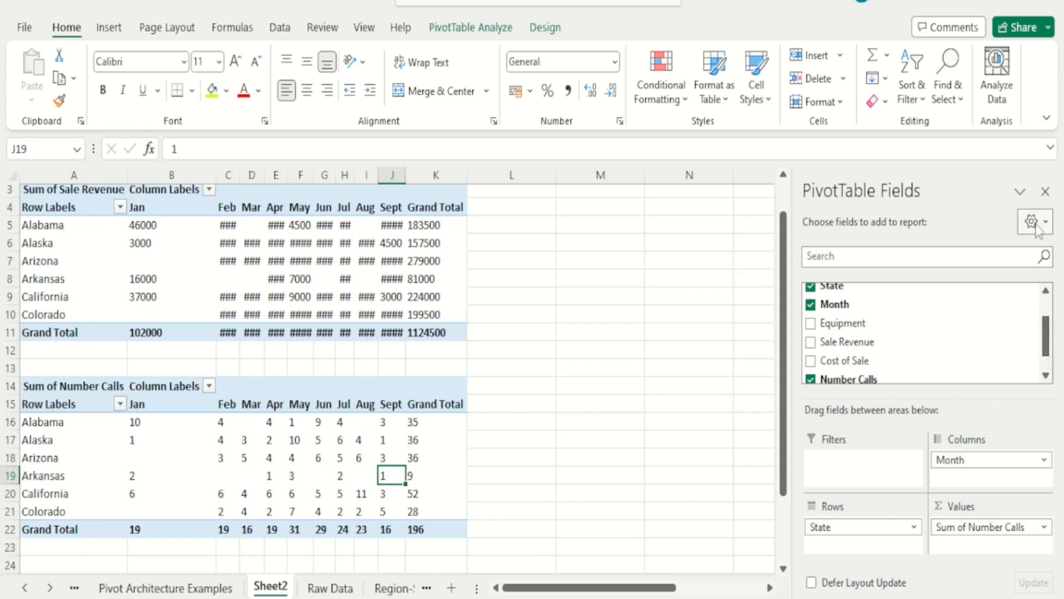
click(1045, 191)
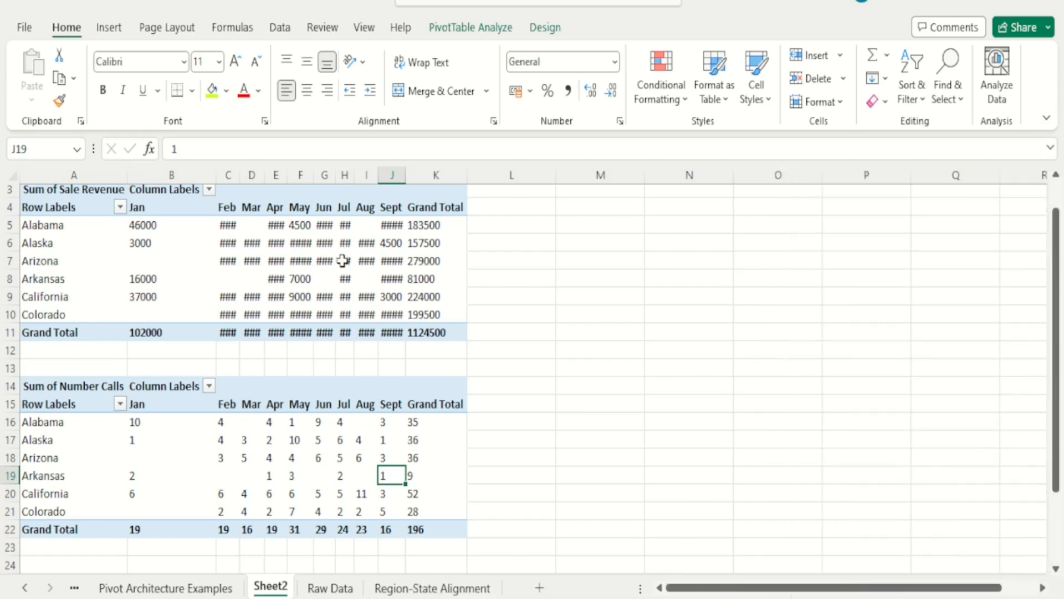
Autofit all column widths on Sheet2.
click(13, 175)
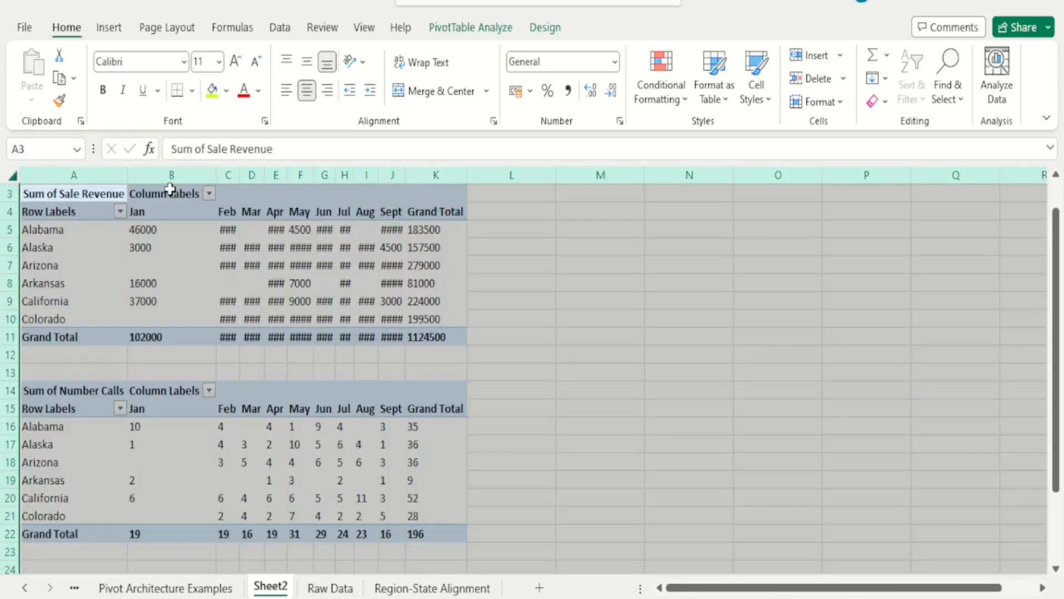
double_click(128, 175)
click(764, 405)
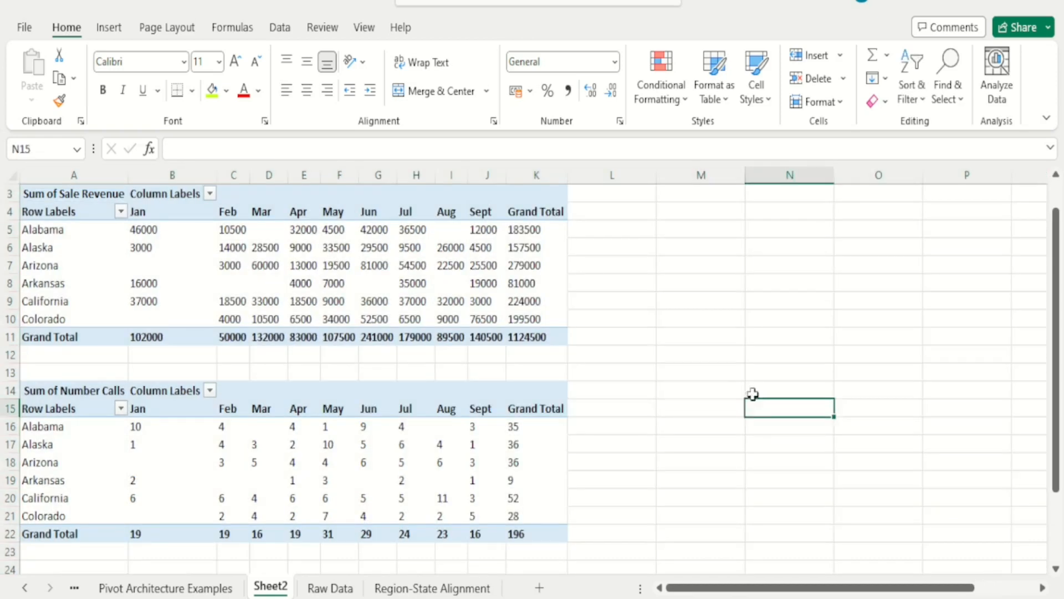
Calculate Alabama's January sale revenue per call in cell M16 with =B5/B16.
click(157, 229)
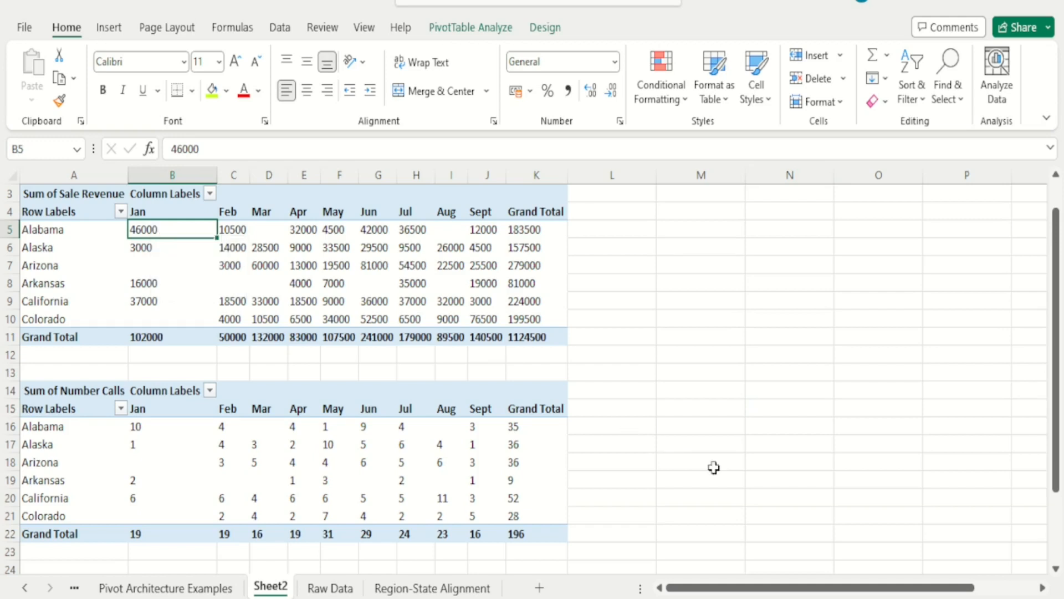
click(676, 425)
text(=)
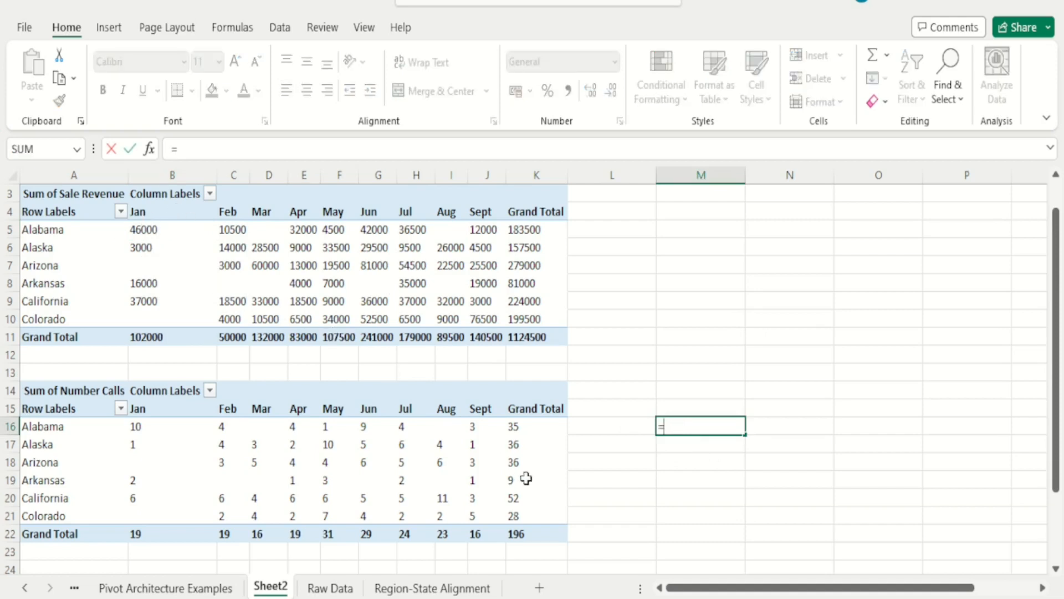
text(b5/)
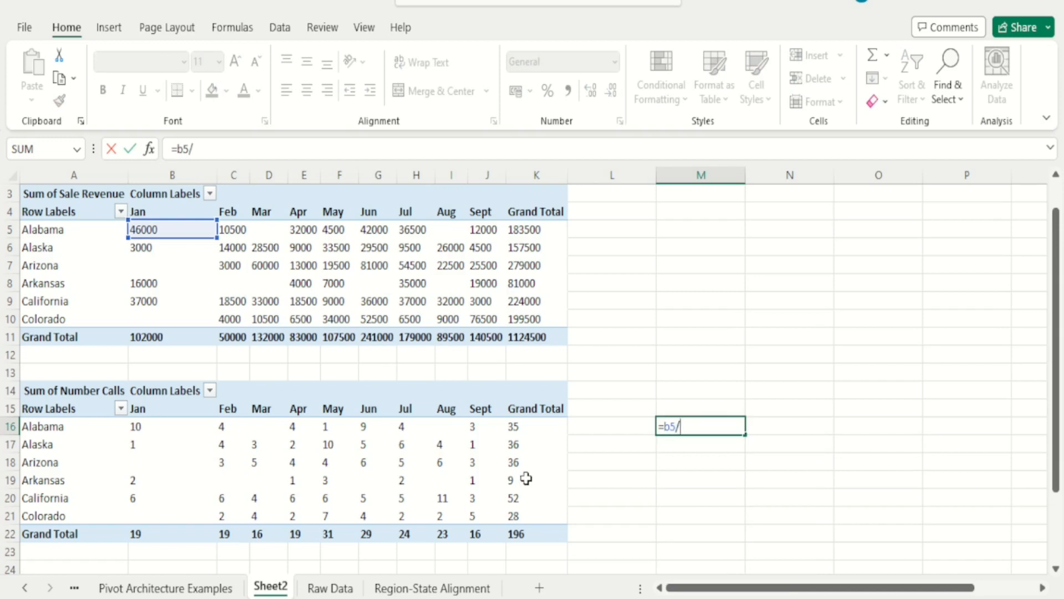
text(b16)
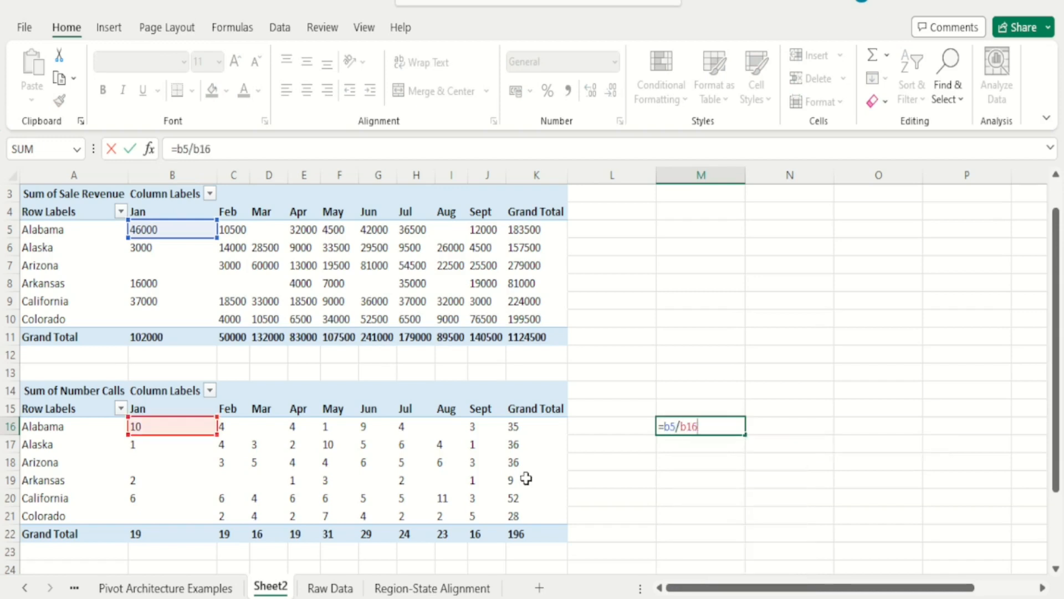
key(Return)
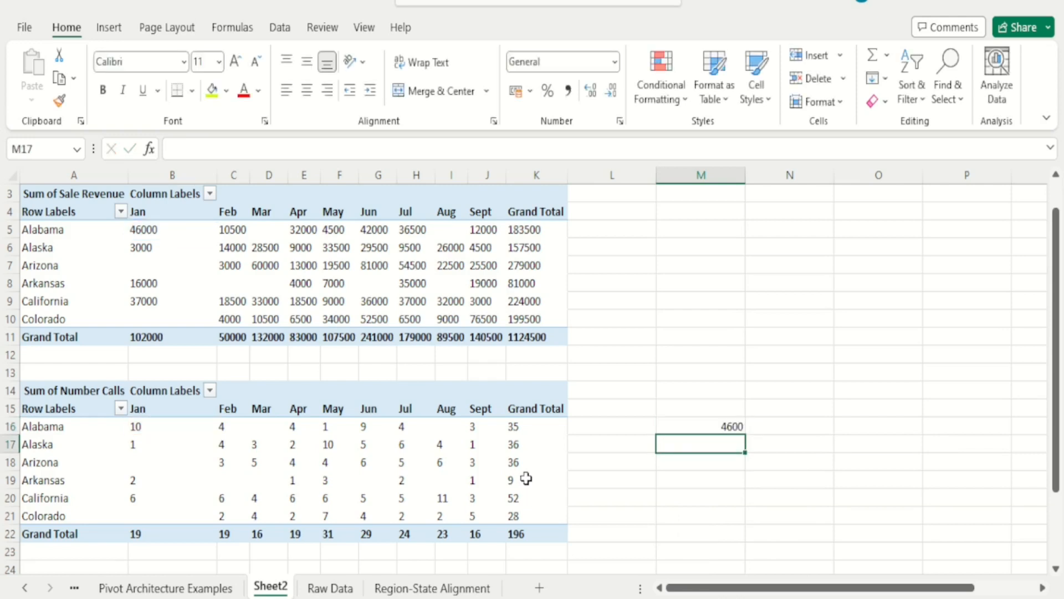
Center the result in M16 and narrow column M.
key(Up)
click(306, 90)
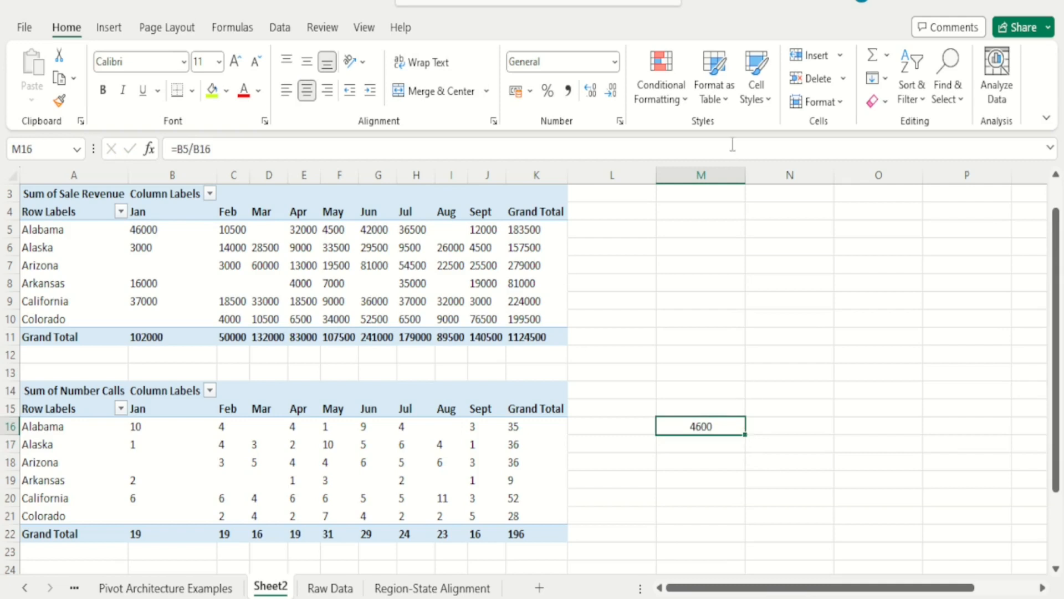
drag(746, 171, 712, 170)
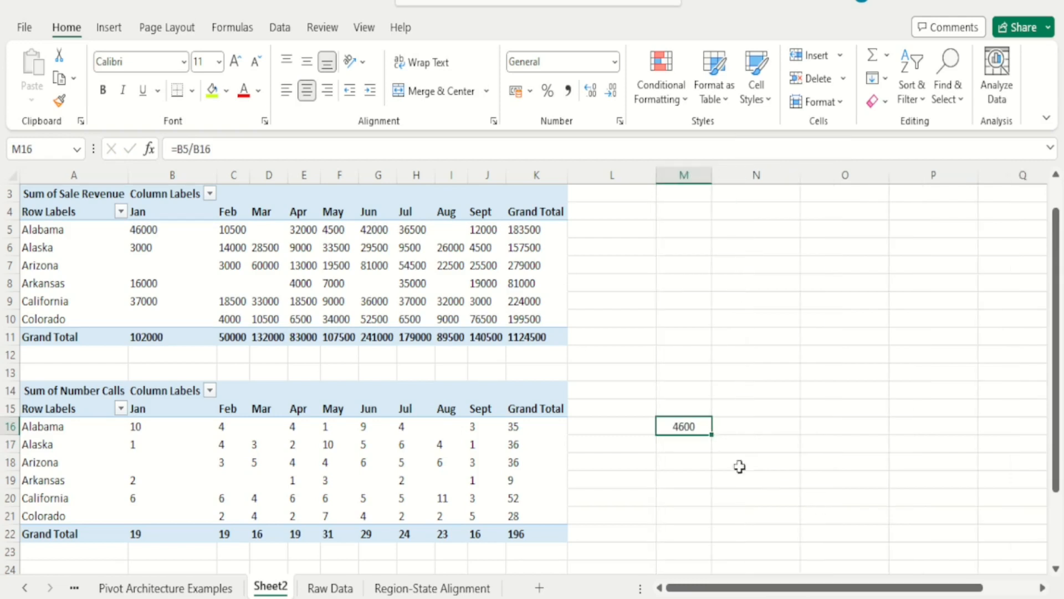
Fill the M16 formula across row 16 through Q16.
drag(713, 436, 989, 450)
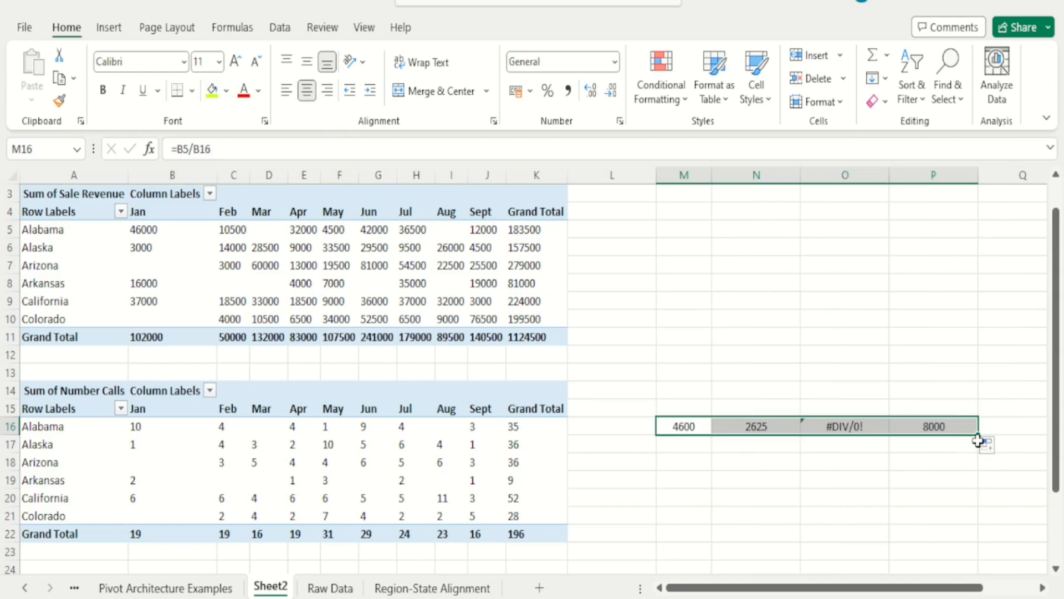
drag(982, 435, 1029, 434)
click(876, 487)
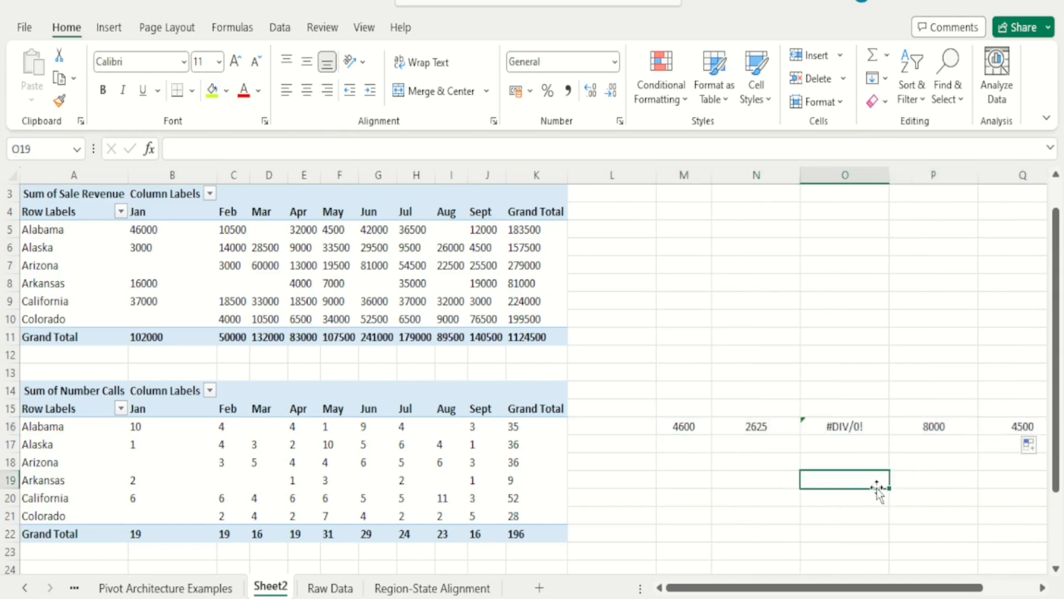
Compare the formulas in M16 and N16 and check the February source cells C5 and C16 for Alabama.
key(Up)
key(Up)
key(Up)
key(Left)
key(Left)
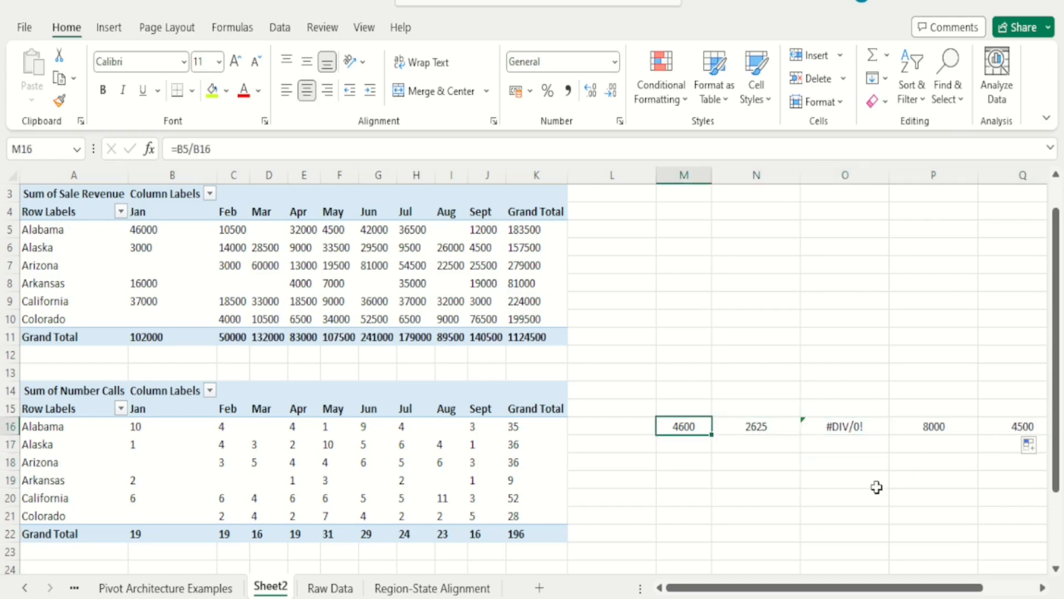
key(Right)
key(Left)
key(Right)
key(Left)
key(Right)
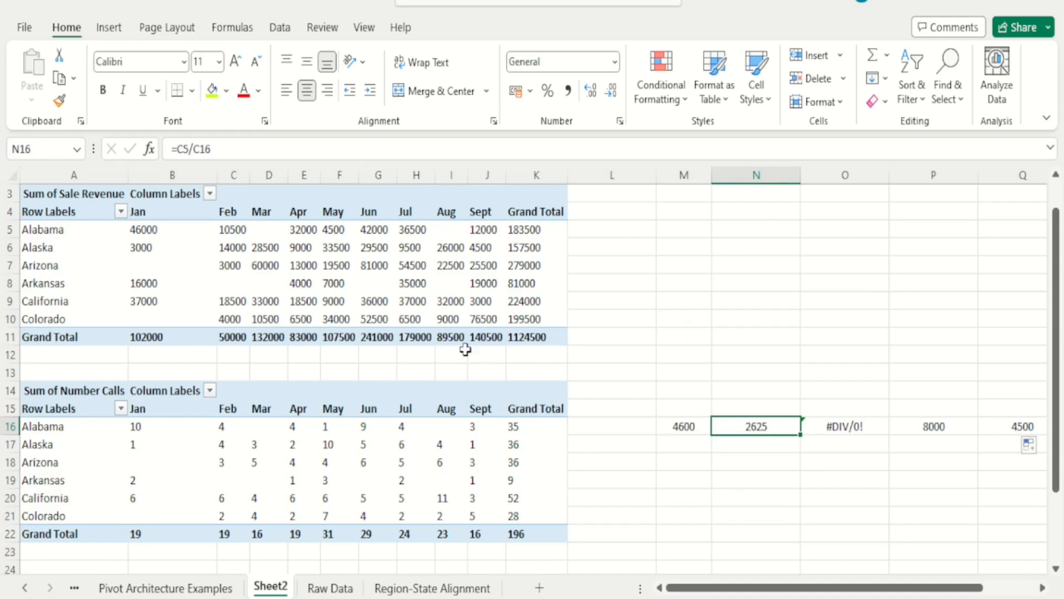
click(240, 233)
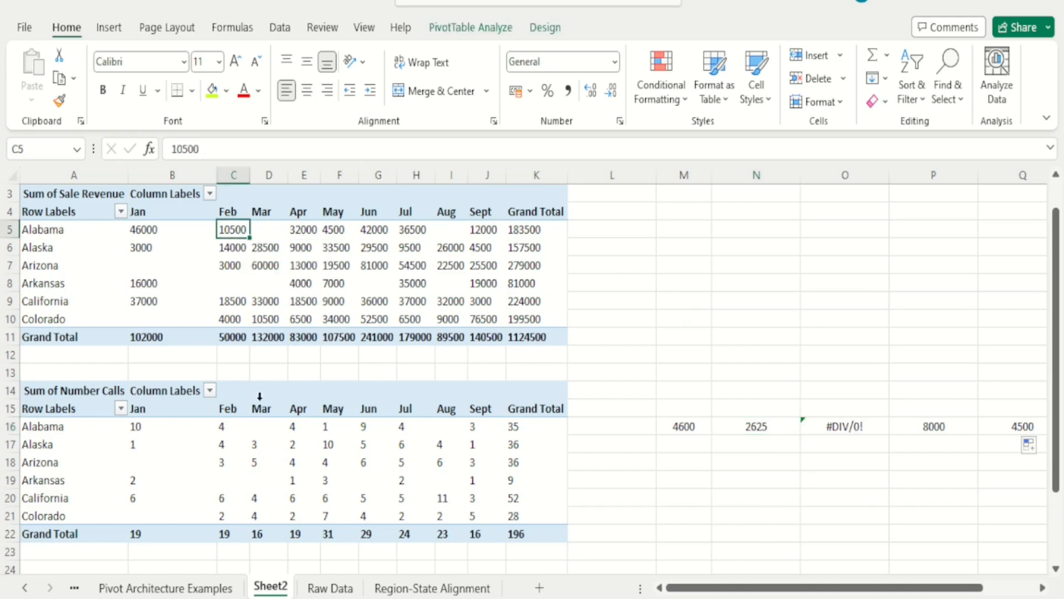
click(233, 428)
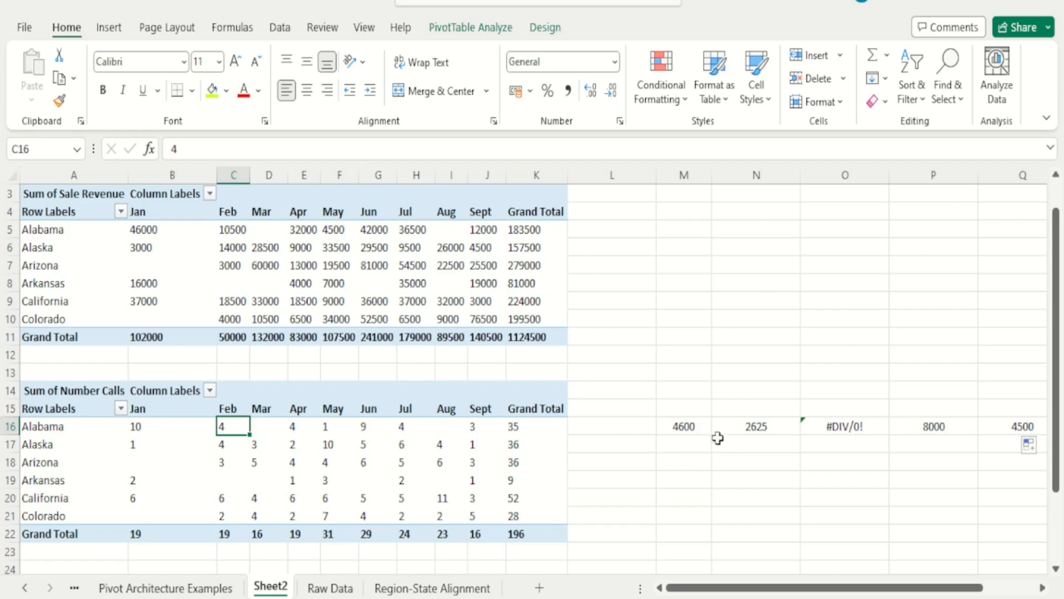
Fill the revenue-per-call formula from M16 down to M21.
click(741, 426)
key(Left)
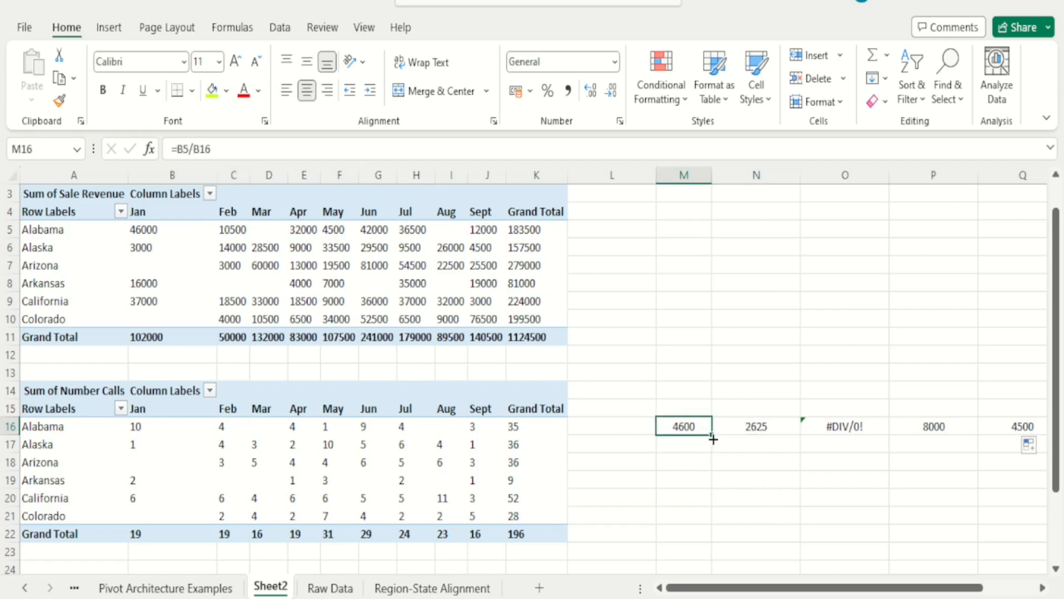
drag(714, 438, 714, 522)
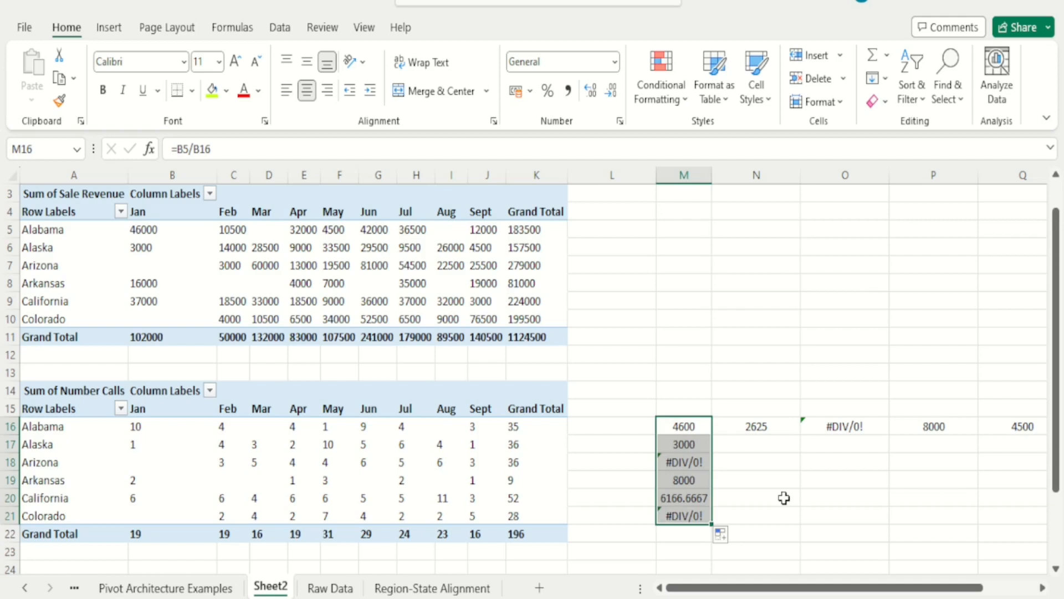
Clear all the revenue-per-call formulas in the range M16:Q21.
key(shift+Right)
key(shift+Right)
key(shift+Right)
key(shift+Right)
key(shift+Right)
key(shift+Right)
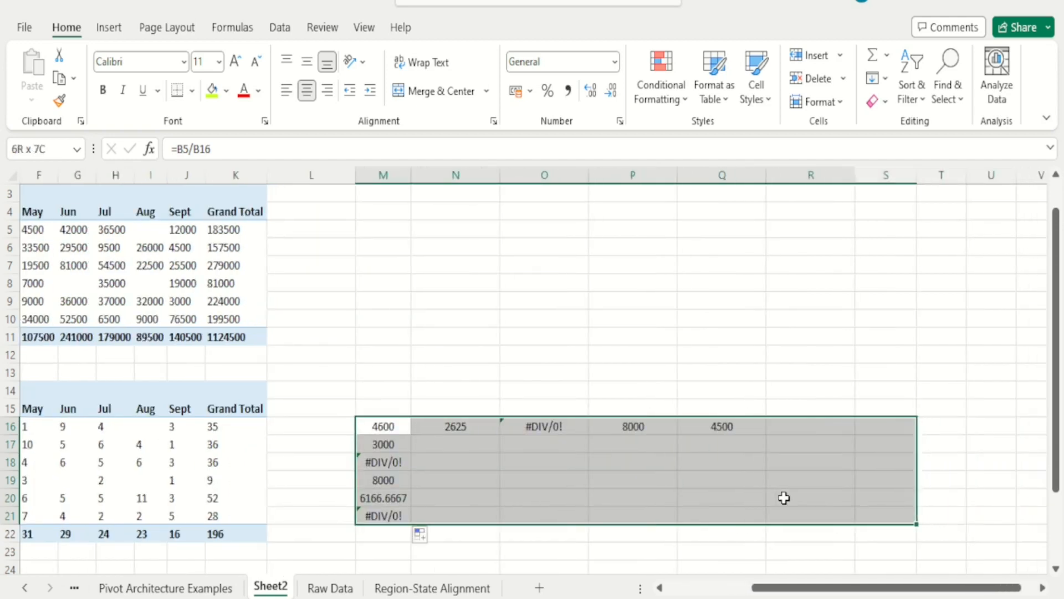
key(shift+Left)
key(shift+Left)
key(shift+Left)
key(shift+Right)
key(Delete)
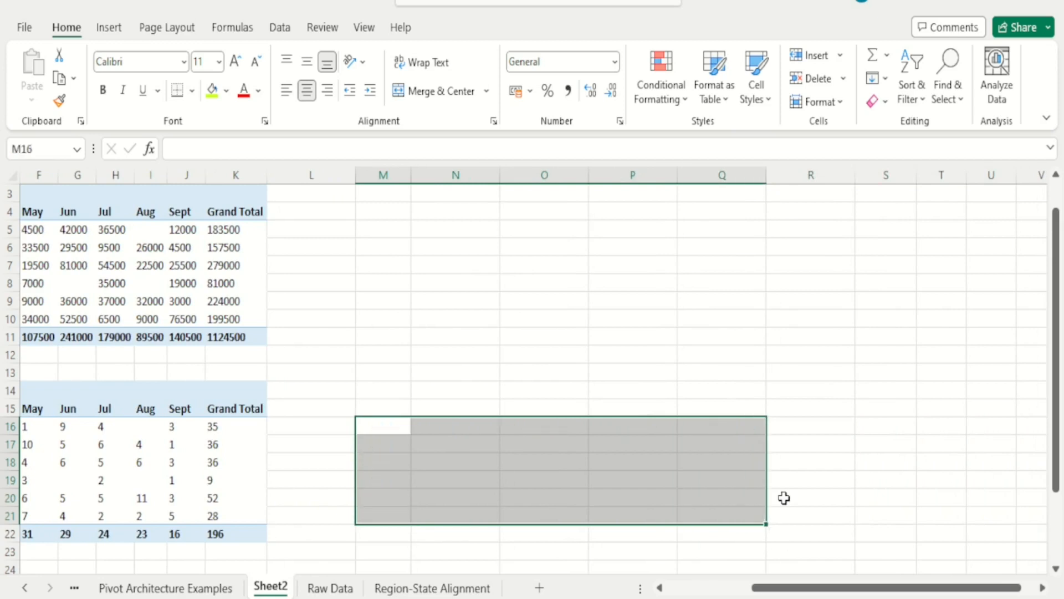
Delete the Number Calls pivot table by removing entire rows 13 through 23.
drag(809, 588, 723, 587)
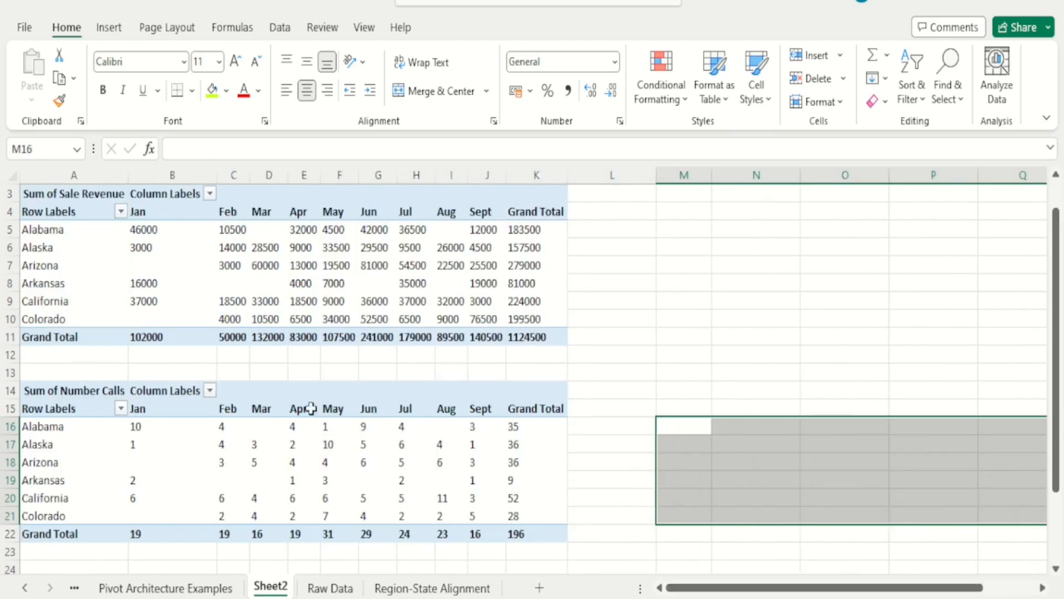
click(230, 367)
key(Left)
key(Left)
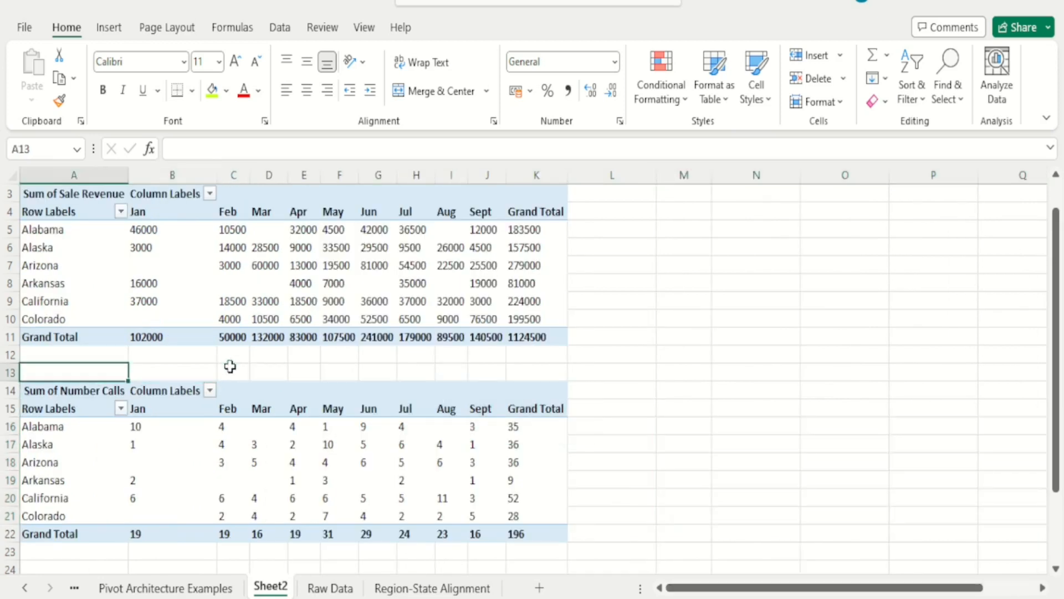
key(shift+Down)
key(shift+Down)
key(shift+Down)
key(shift+Down)
key(shift+Down)
key(shift+Down)
key(shift+Down)
key(shift+Down)
key(shift+Down)
key(shift+Down)
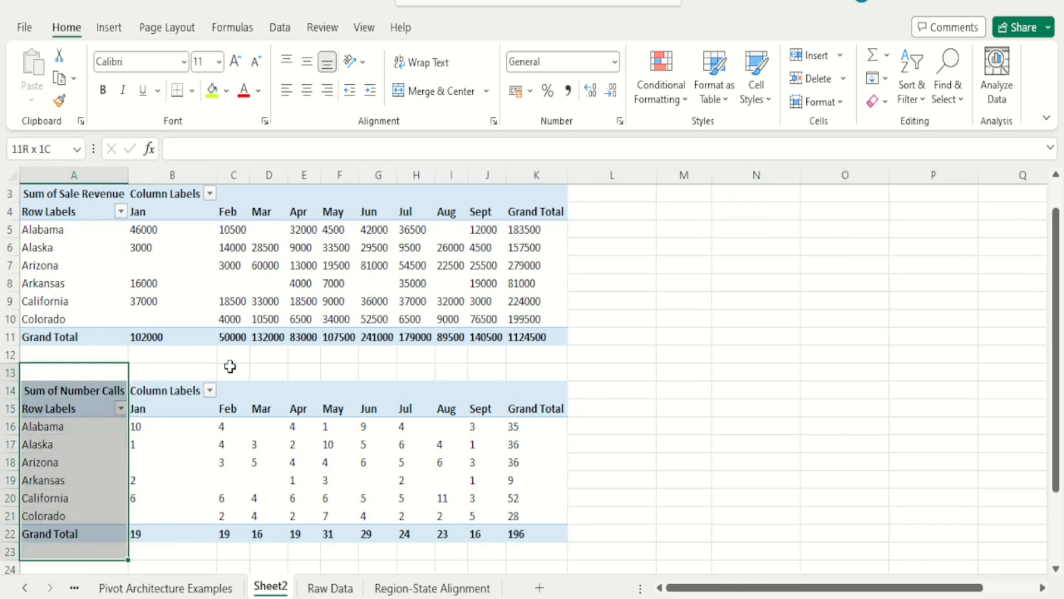
key(shift+Right)
key(shift+Right)
key(shift+Right)
key(shift+Right)
key(shift+Right)
key(shift+Right)
key(shift+Right)
key(shift+Right)
key(shift+Right)
key(shift+Right)
key(shift+Right)
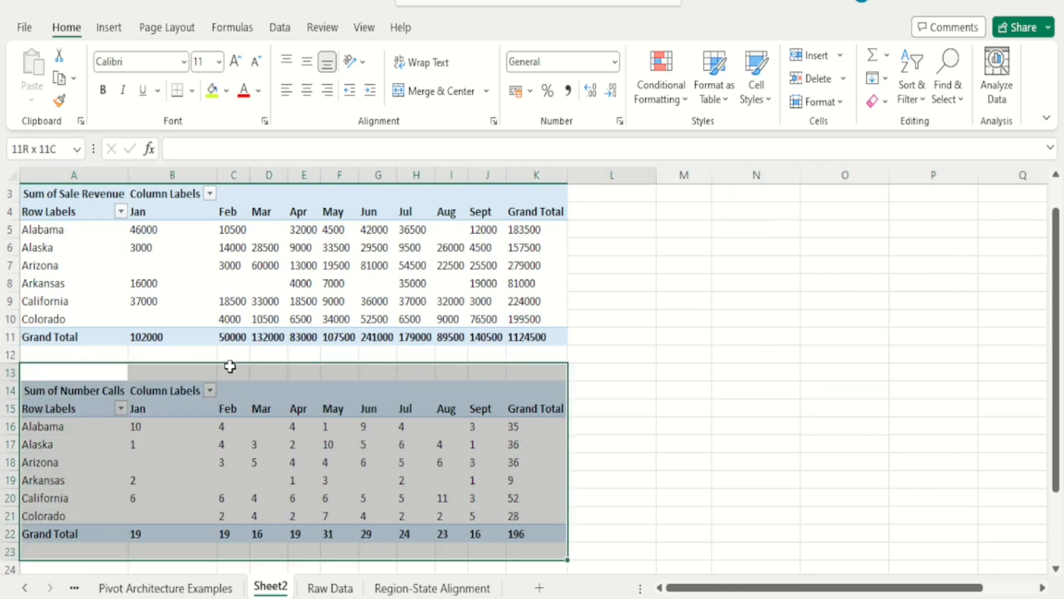
key(ctrl+minus)
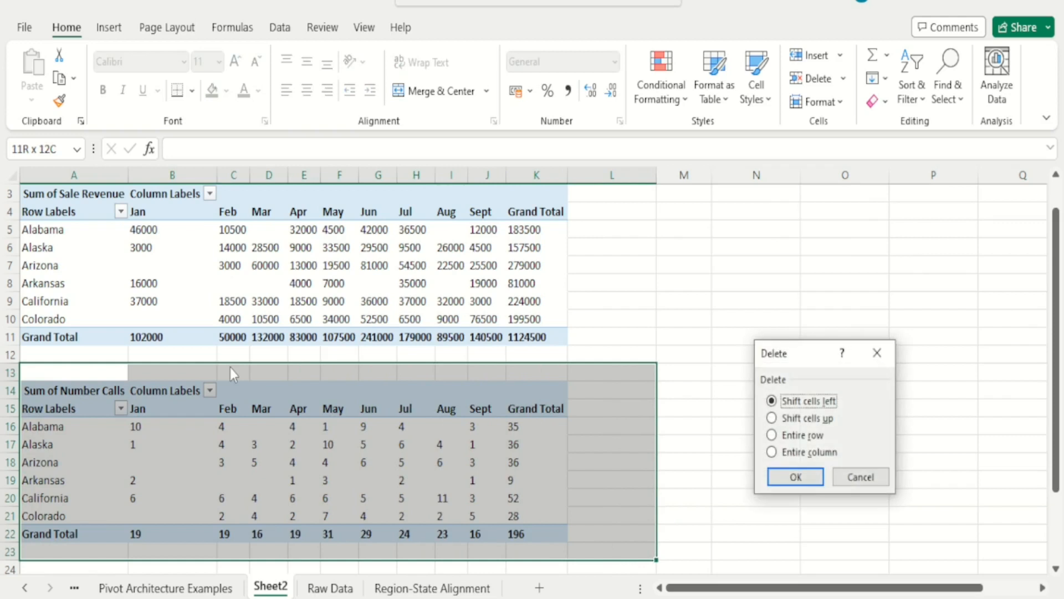
key(Down)
key(Down)
key(Return)
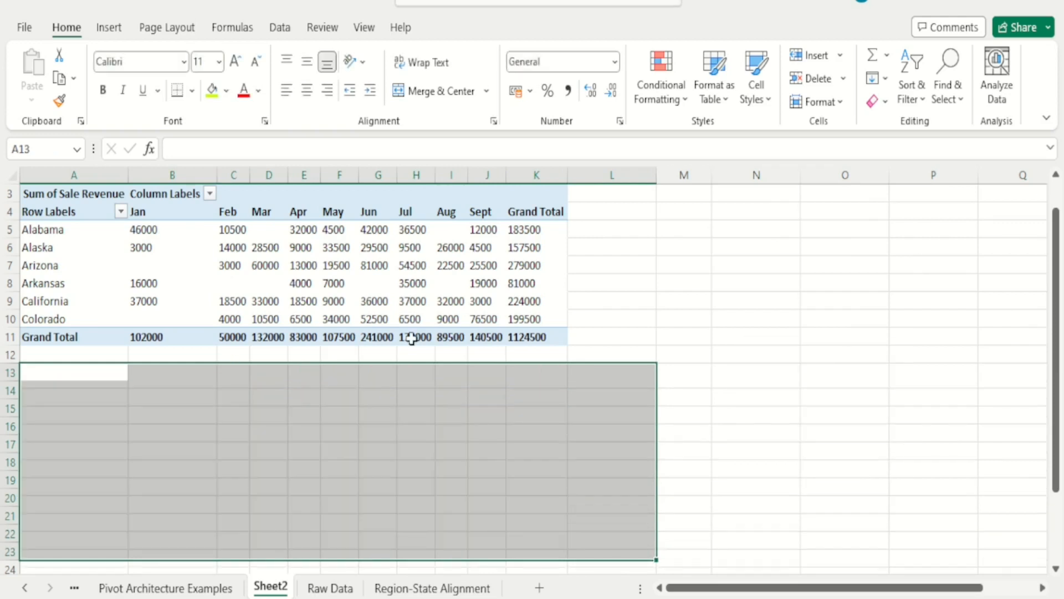
click(654, 265)
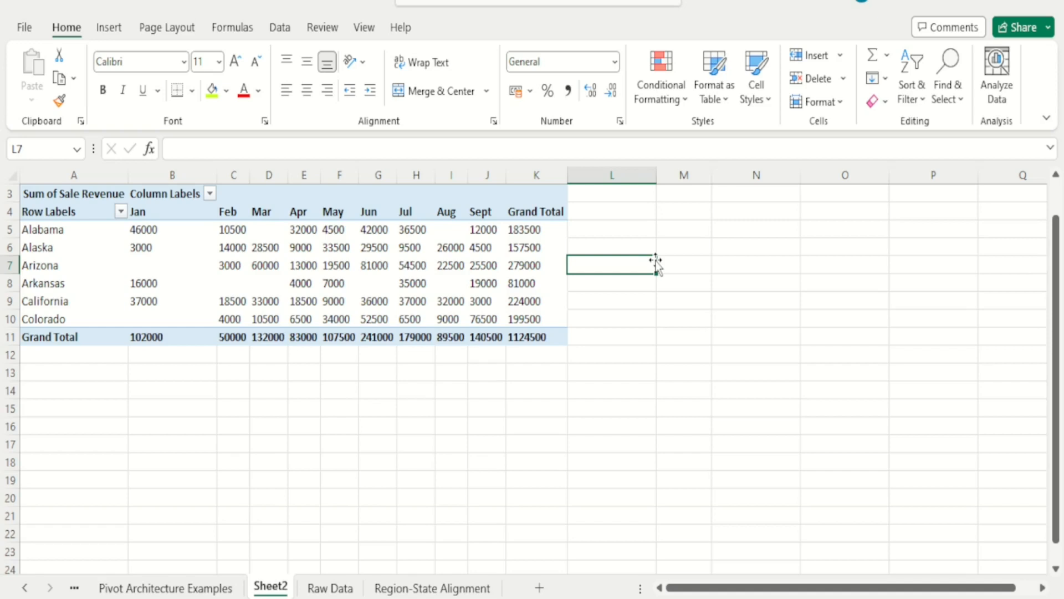
Start a calculated field for the Sale Revenue pivot table and name it "Rev per call".
click(324, 265)
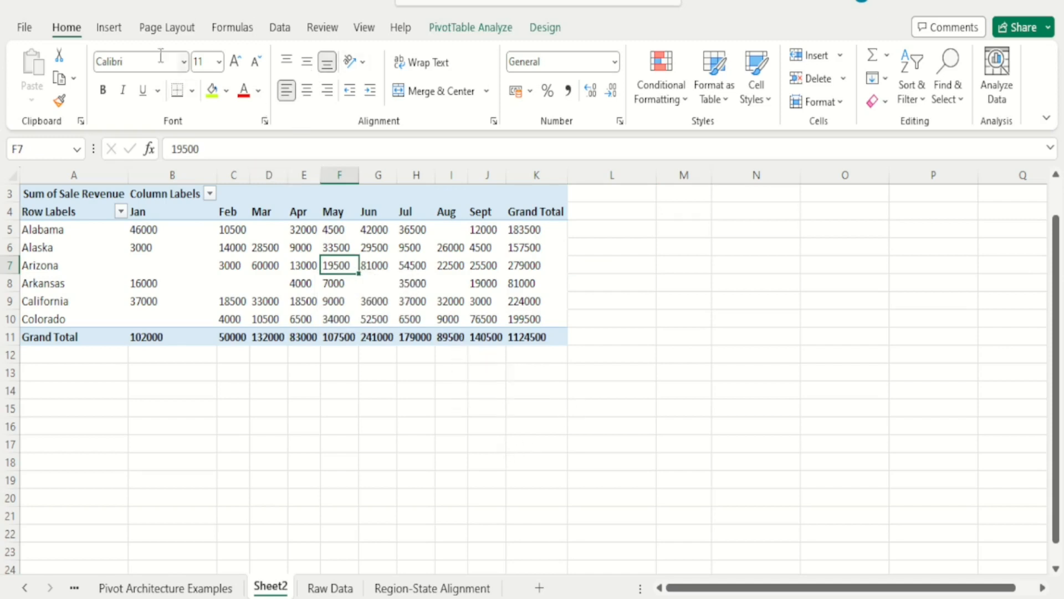
click(450, 34)
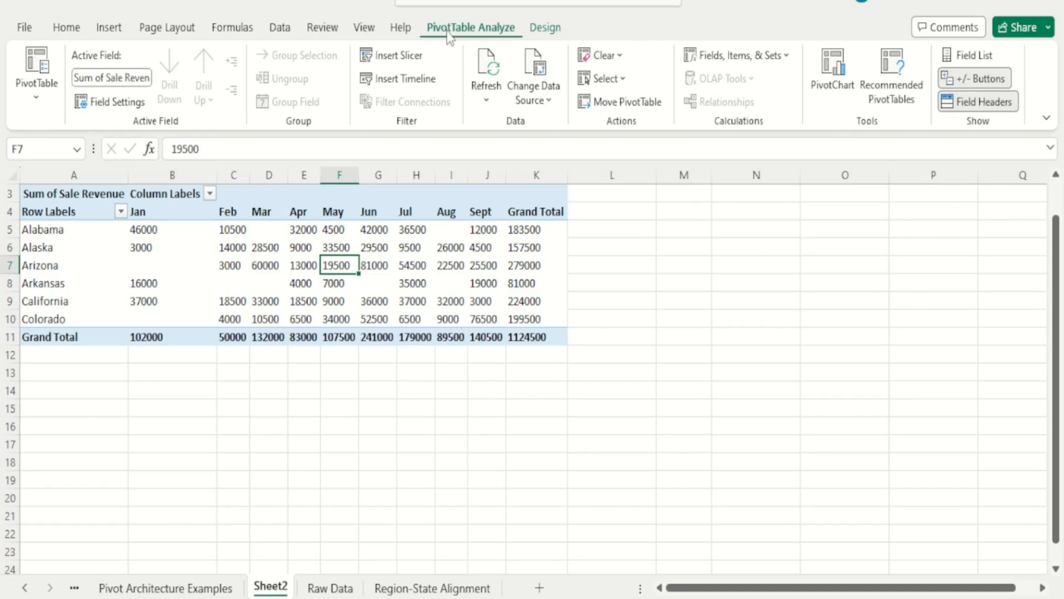
click(791, 62)
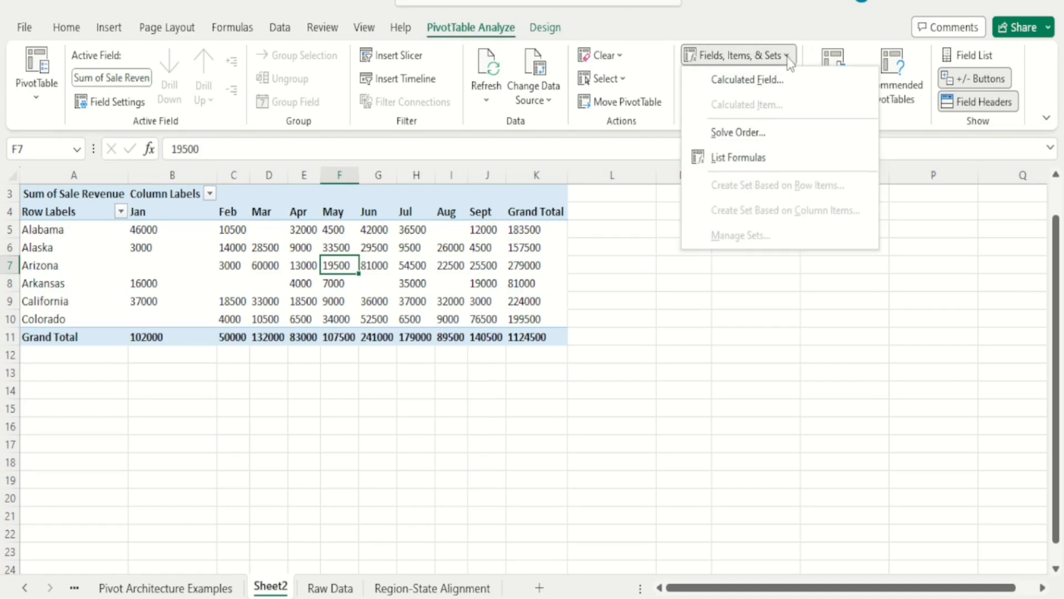
click(737, 81)
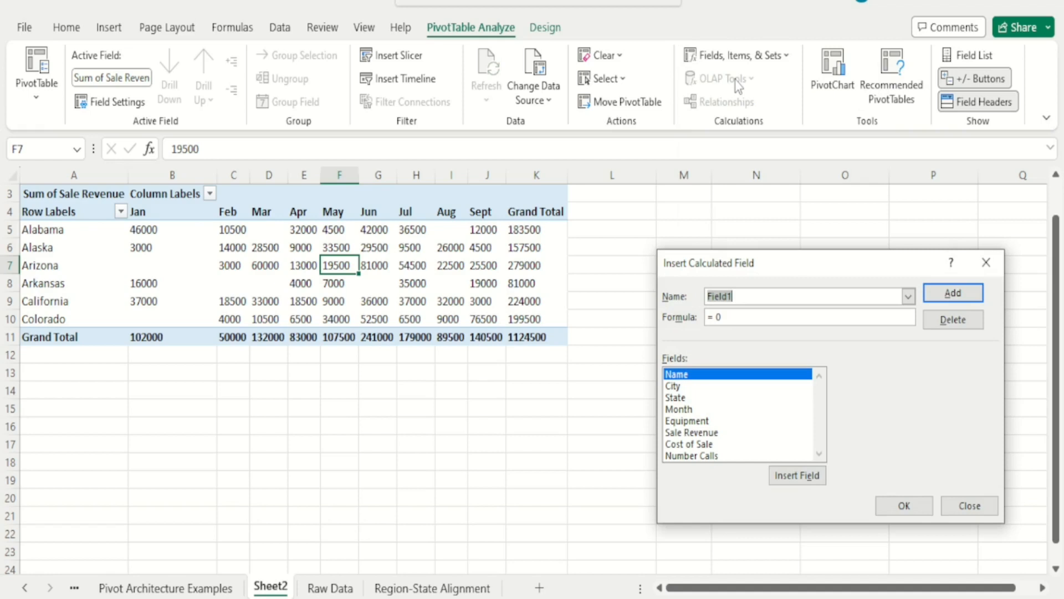
key(BackSpace)
text(Rev per call)
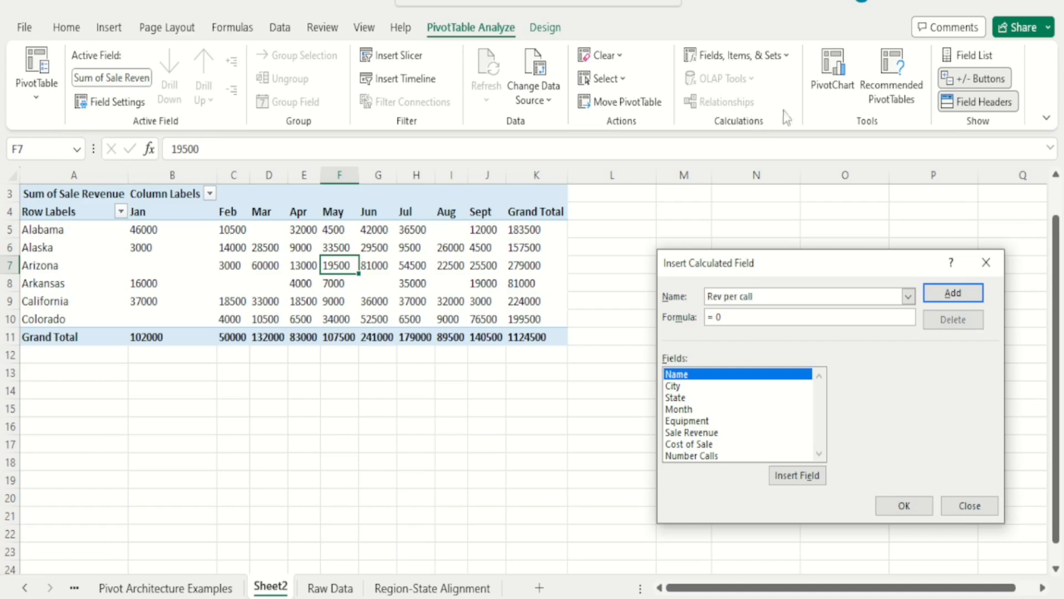
Set the calculated field's formula to = 'Sale Revenue'/'Number Calls' and add the field.
key(BackSpace)
key(BackSpace)
click(702, 433)
click(798, 476)
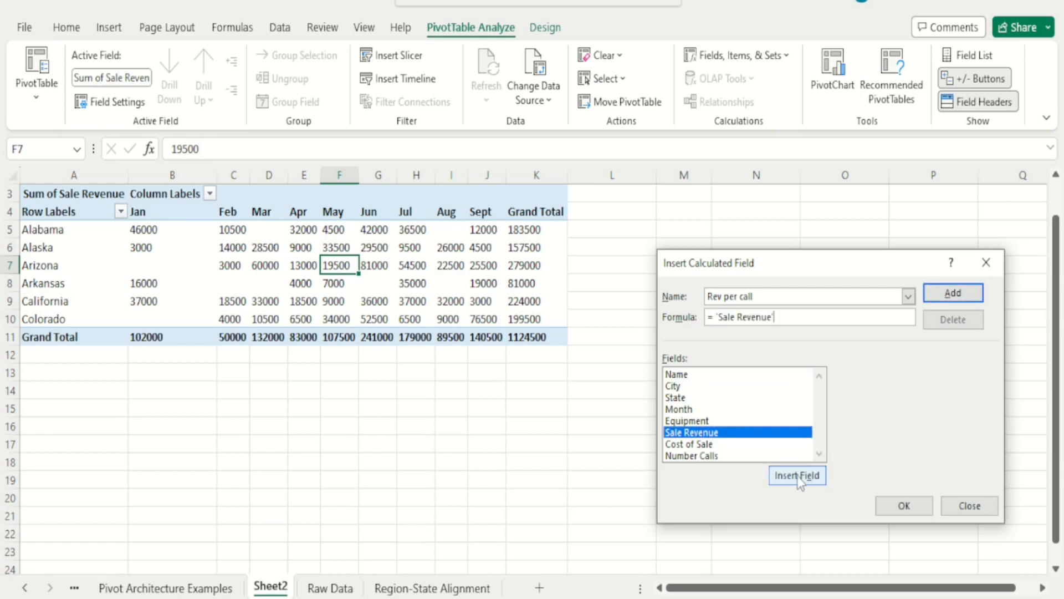
text(/)
double_click(701, 458)
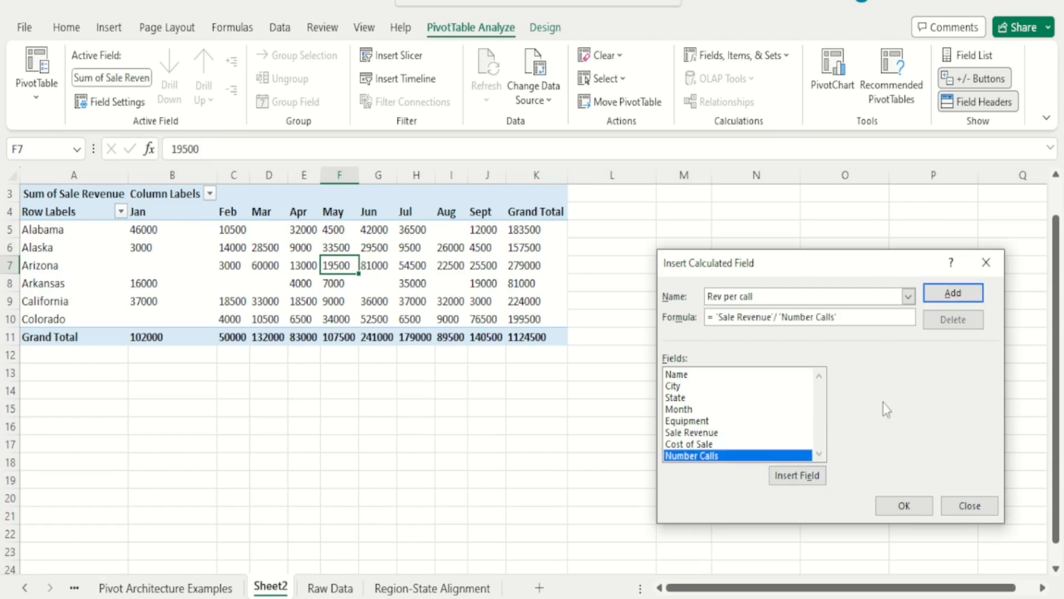
click(950, 290)
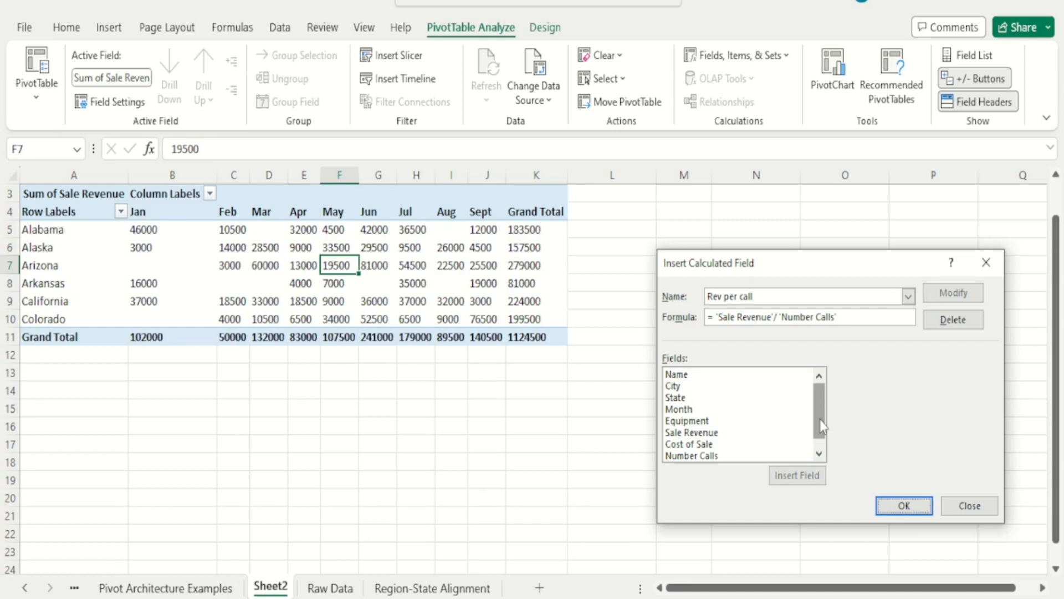
Select Rev per call in the list of fields and apply the calculated field to the pivot table.
drag(822, 426, 821, 456)
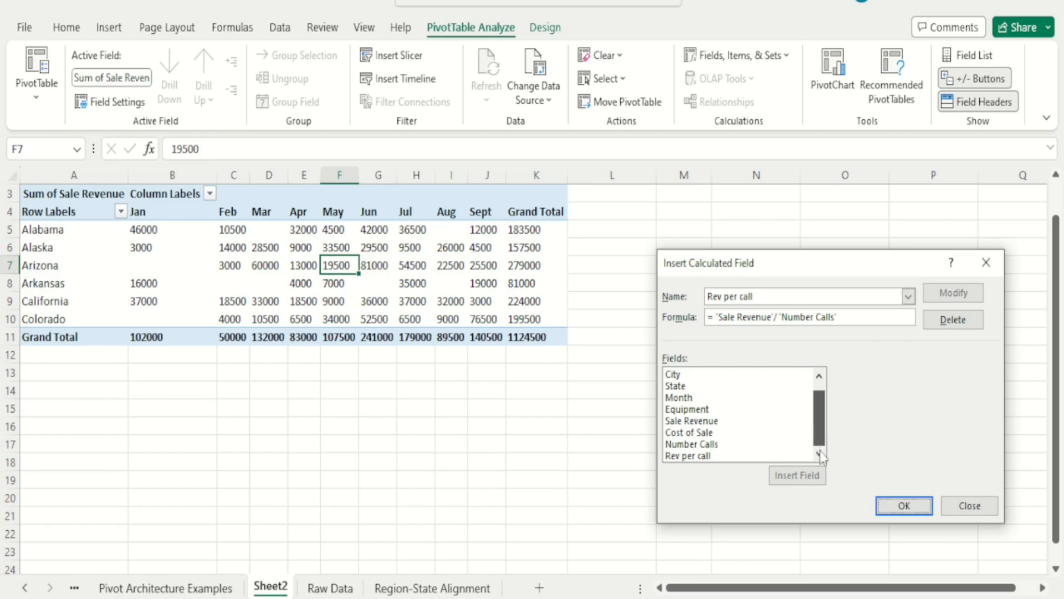
click(695, 460)
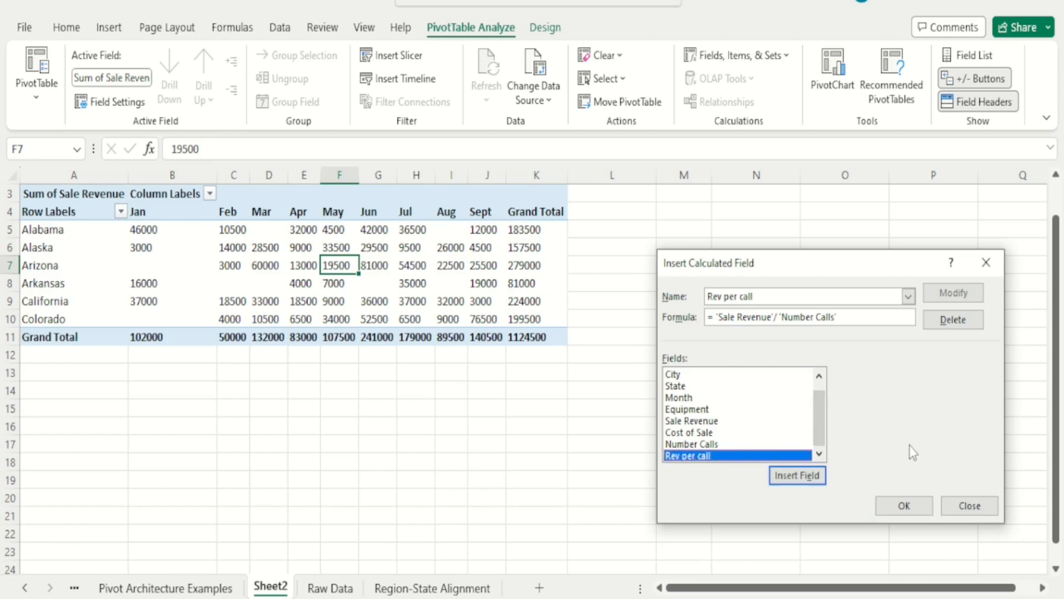
click(904, 505)
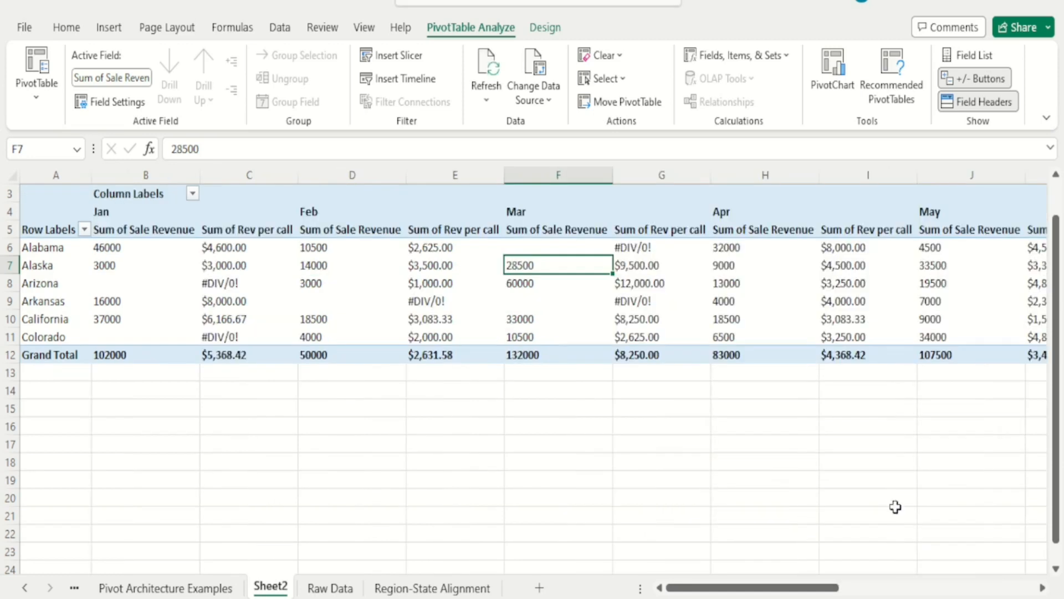
click(656, 235)
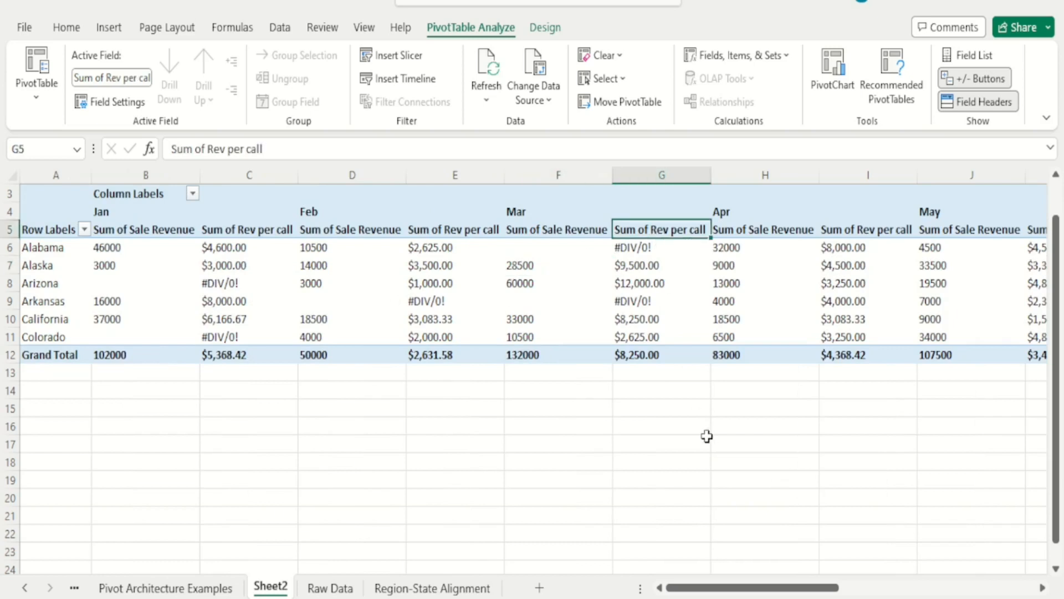
click(494, 283)
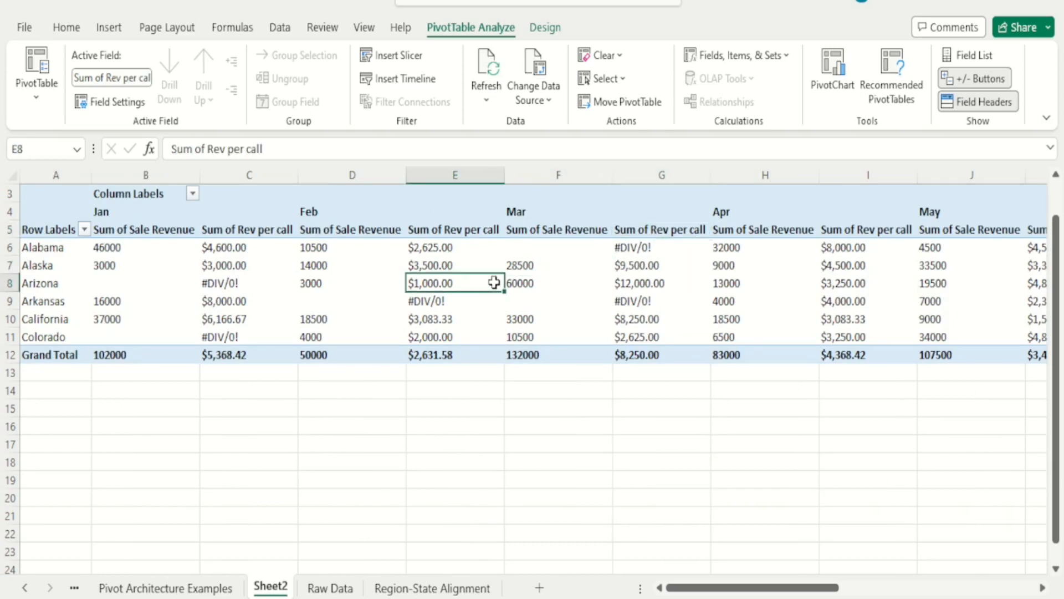
right_click(494, 283)
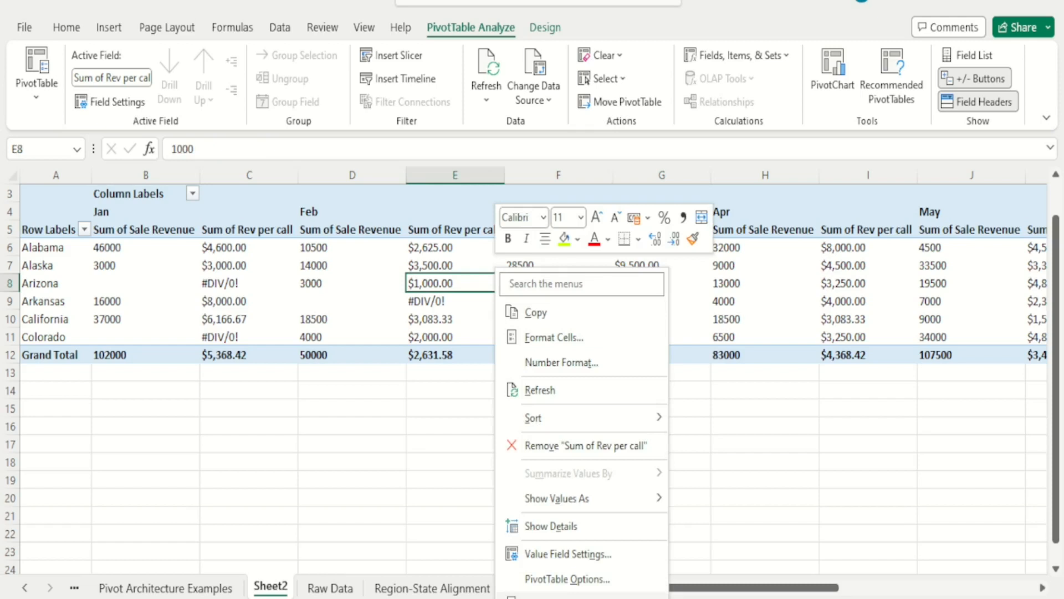
click(531, 595)
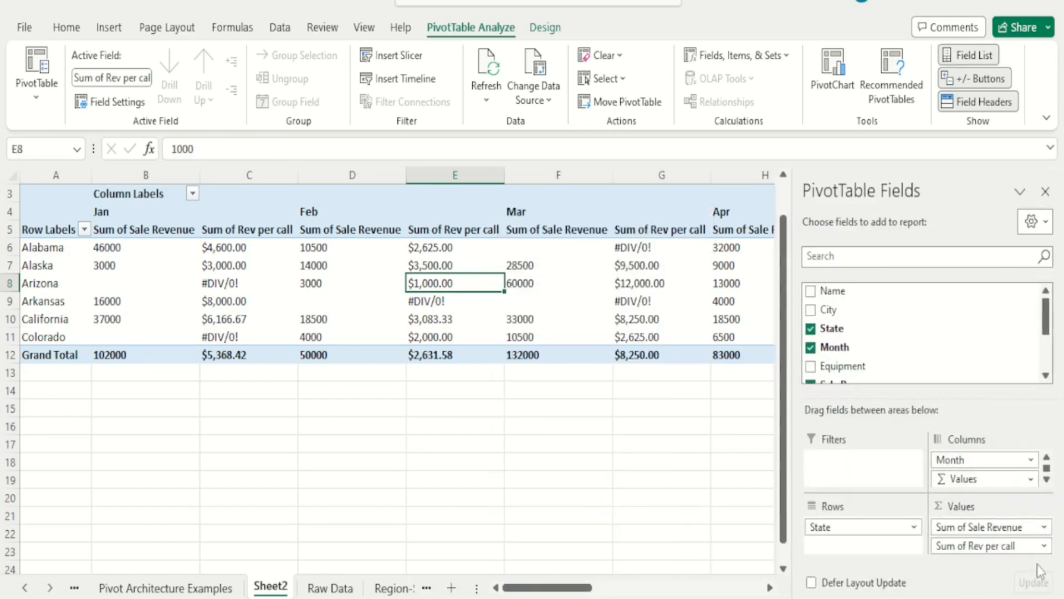
click(953, 528)
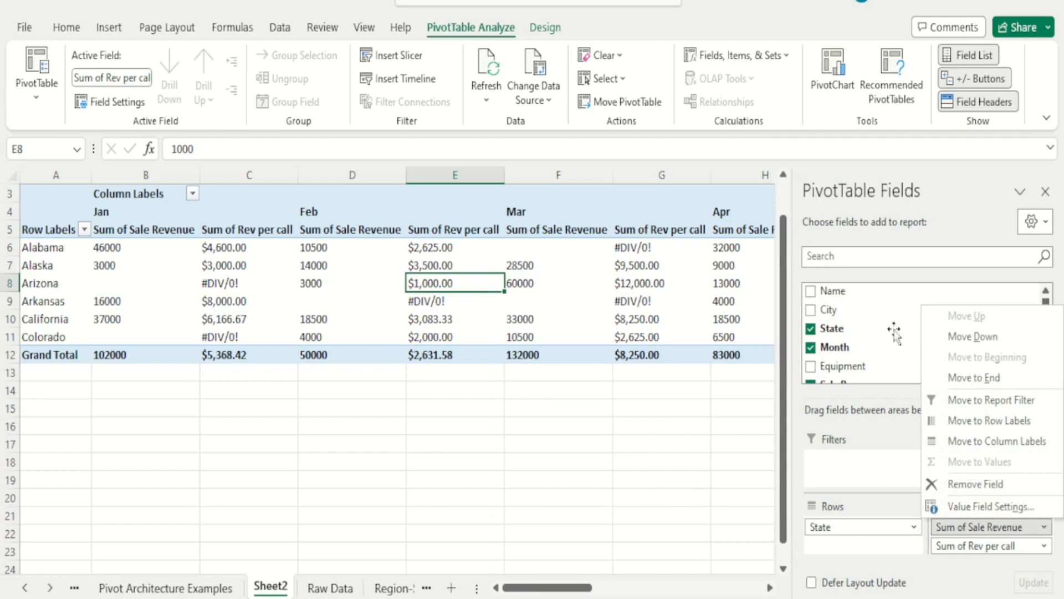
click(1047, 192)
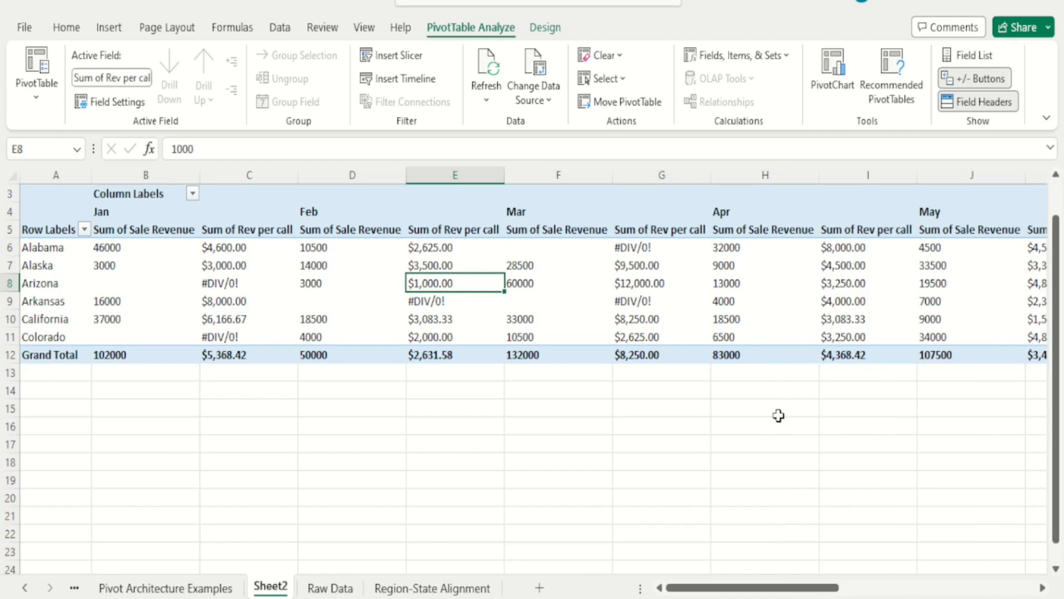
Remove Sum of Sale Revenue from the pivot table's values, keeping Sum of Rev per call, and close the field list.
right_click(452, 280)
click(515, 595)
drag(967, 528, 951, 355)
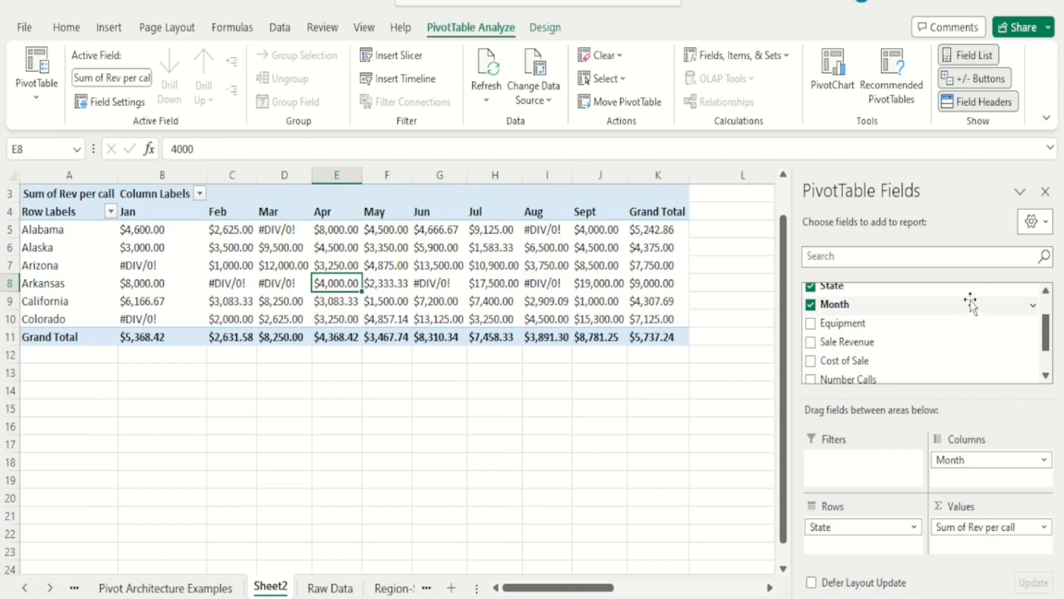
click(1046, 193)
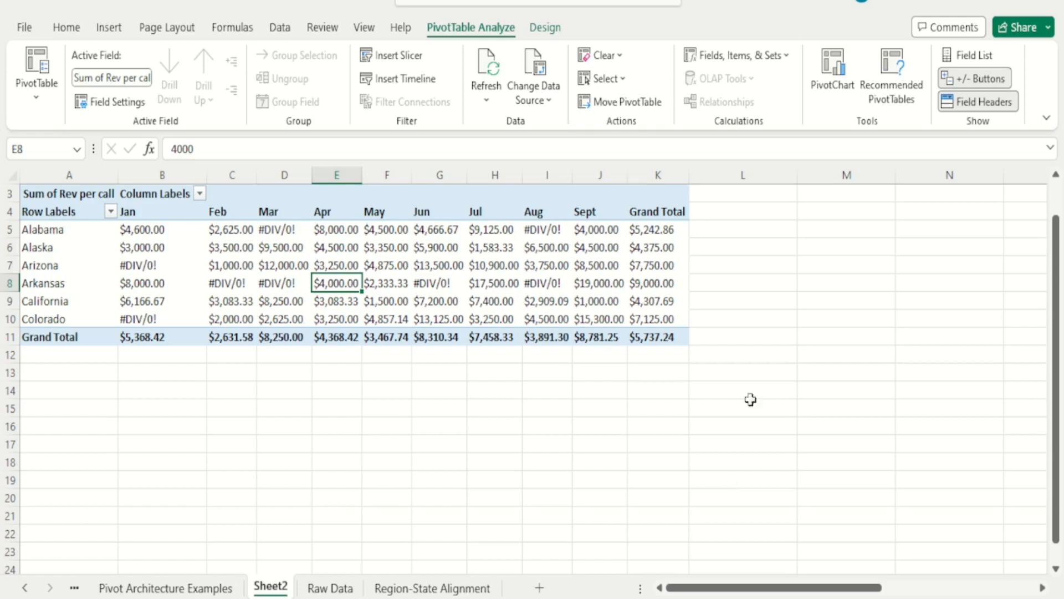
Review the formula of the existing Rev per call calculated field and close its dialog without saving any change.
click(703, 58)
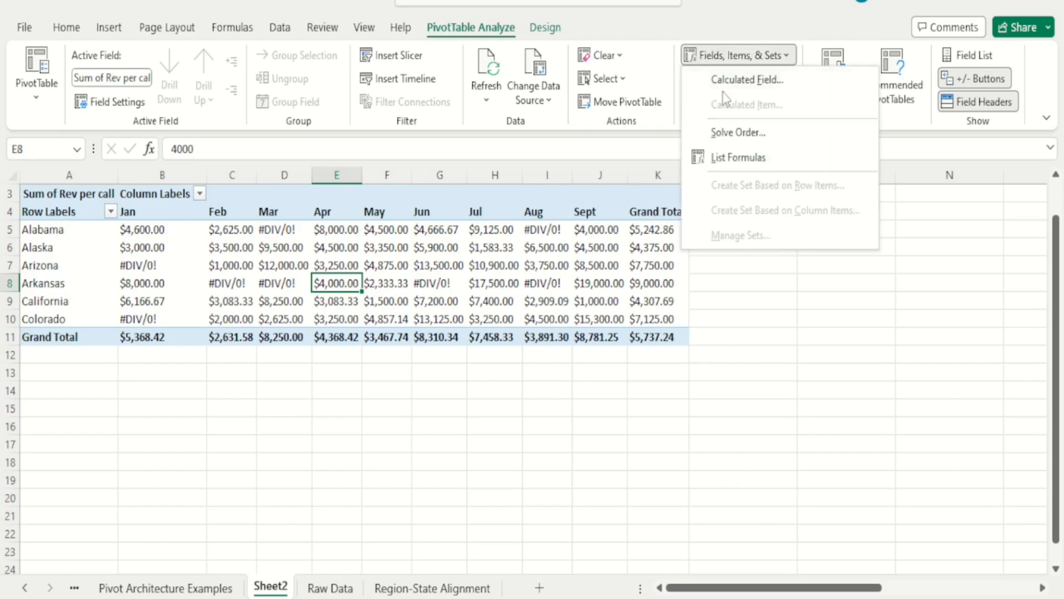
click(720, 82)
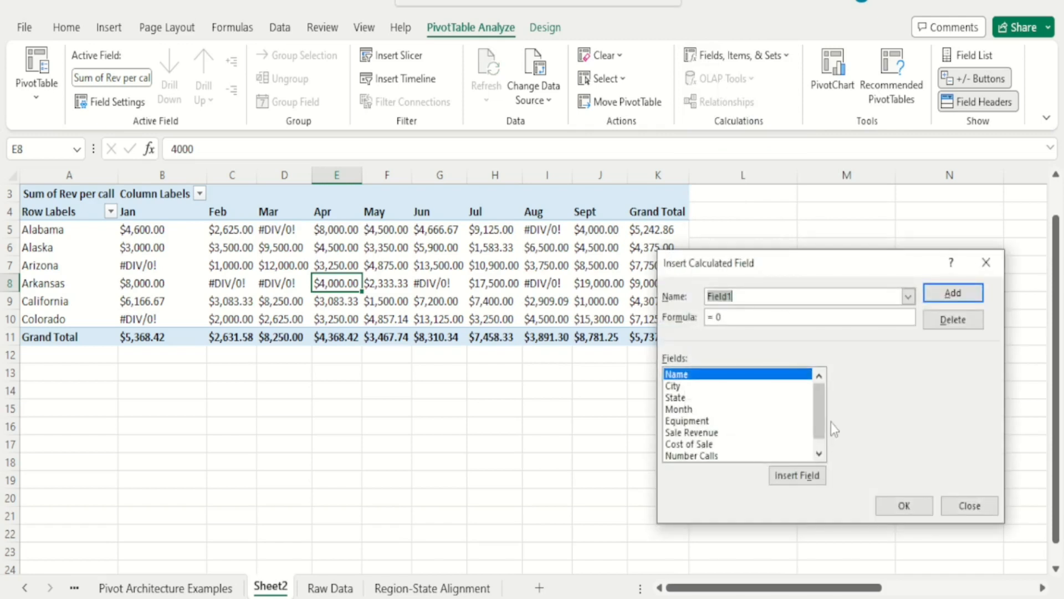
click(819, 454)
click(694, 458)
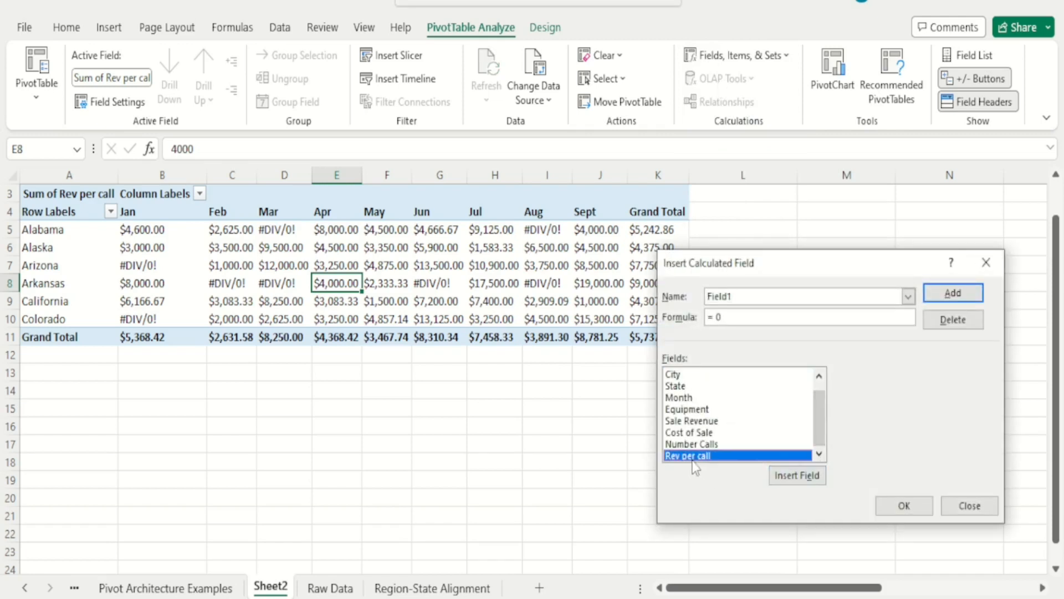
double_click(693, 460)
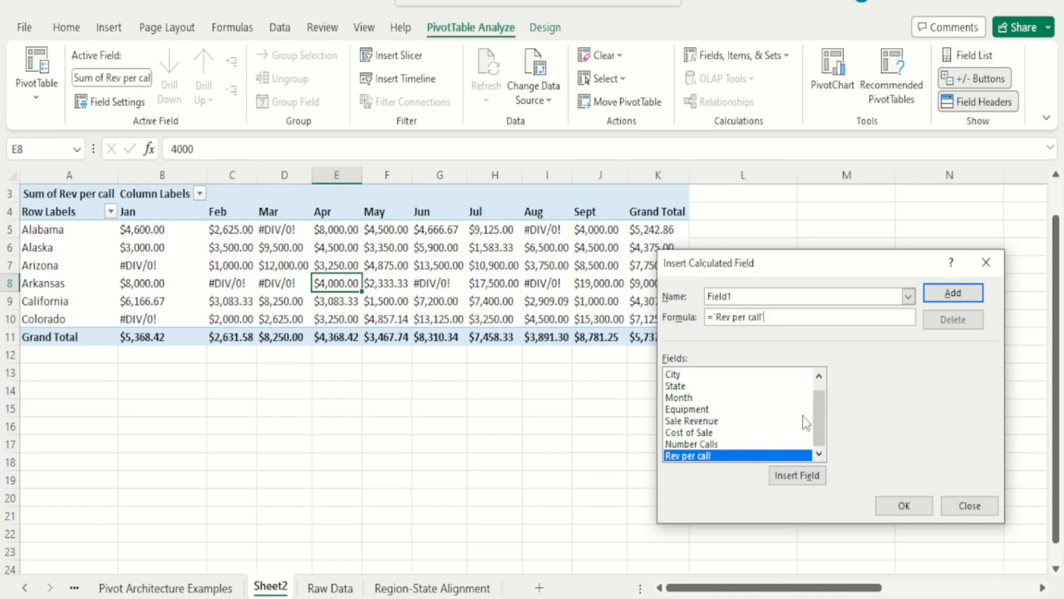
click(909, 297)
click(761, 312)
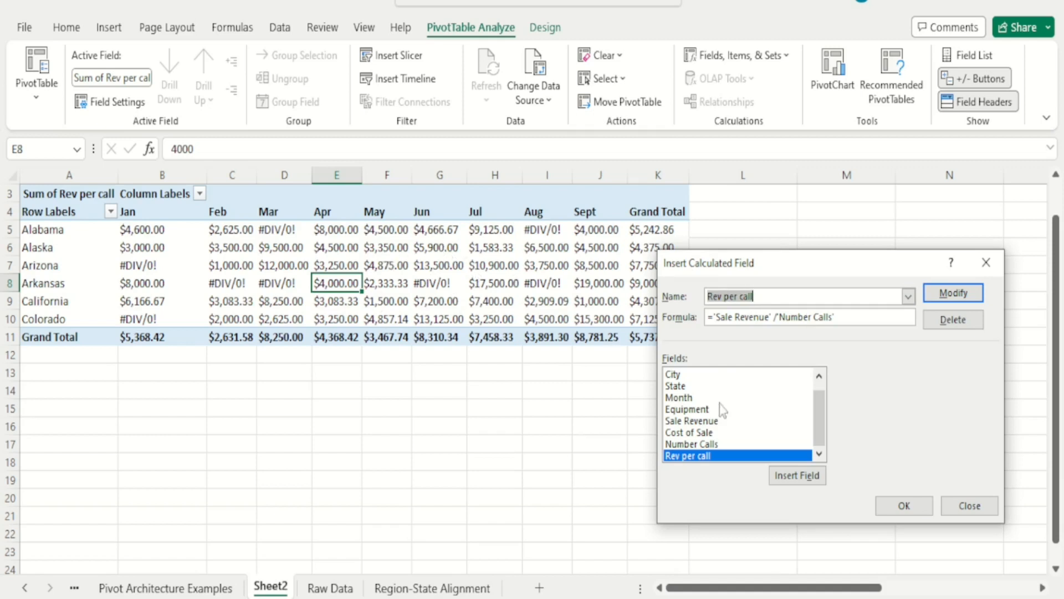
click(986, 271)
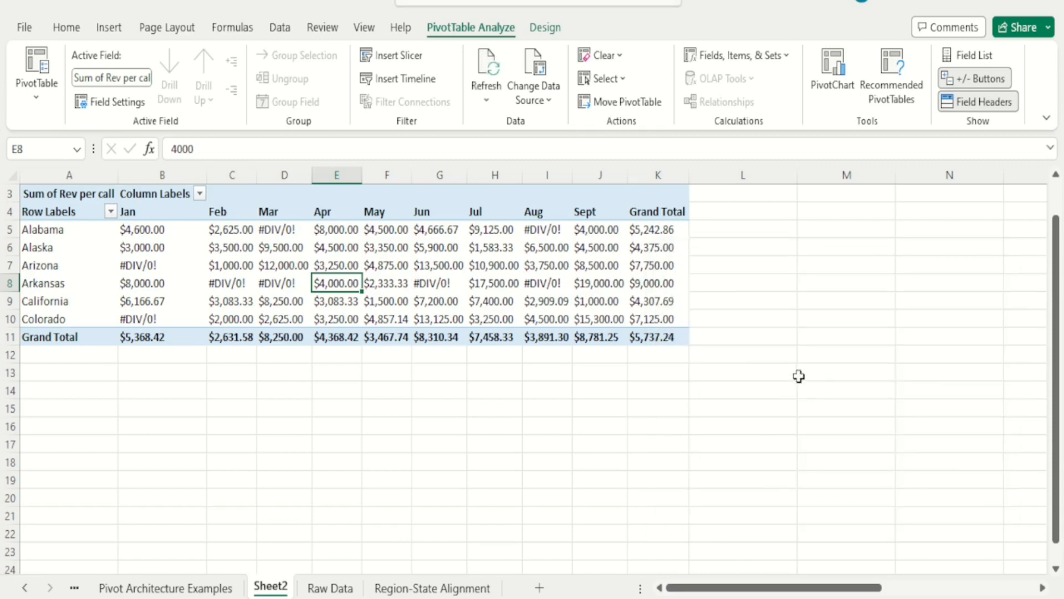
Switch from the pivot table sheet to the Data Structure worksheet.
click(51, 302)
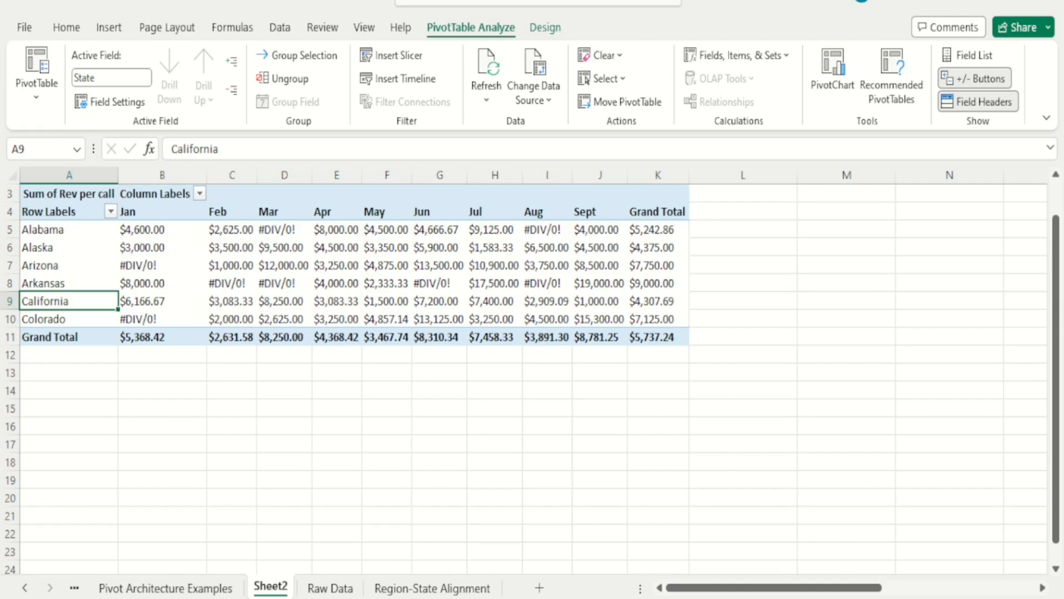
click(23, 591)
click(23, 591)
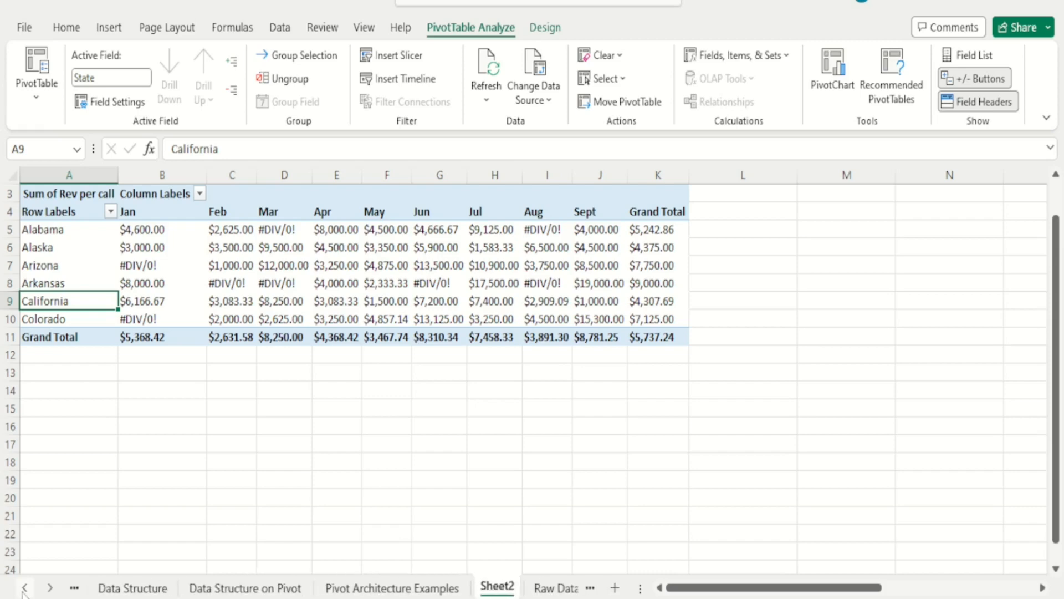
click(23, 591)
click(23, 588)
click(292, 591)
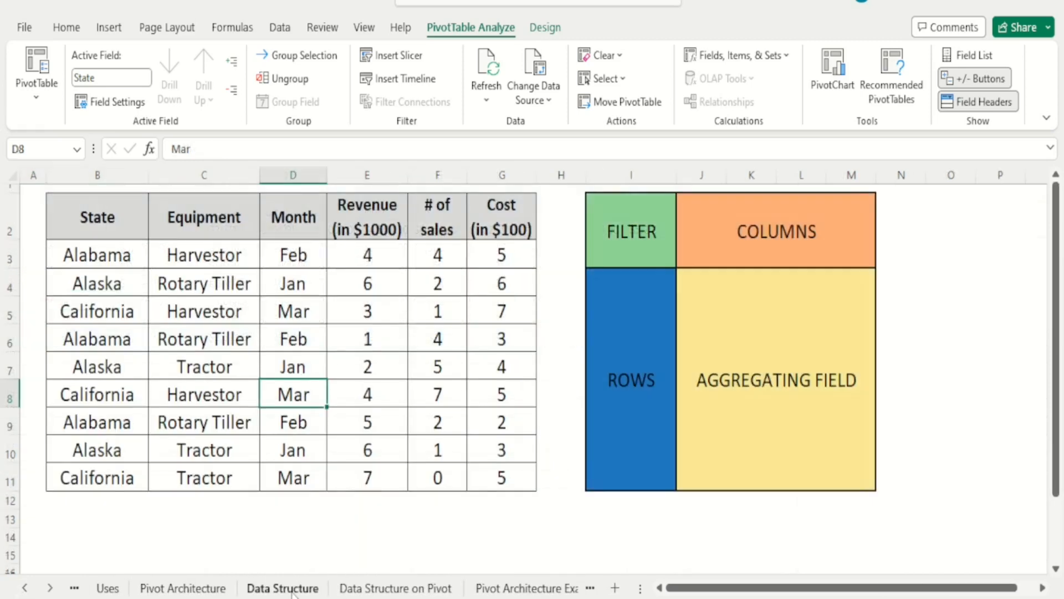
Go through the header row of the Data Structure table, from State across to Revenue.
click(93, 217)
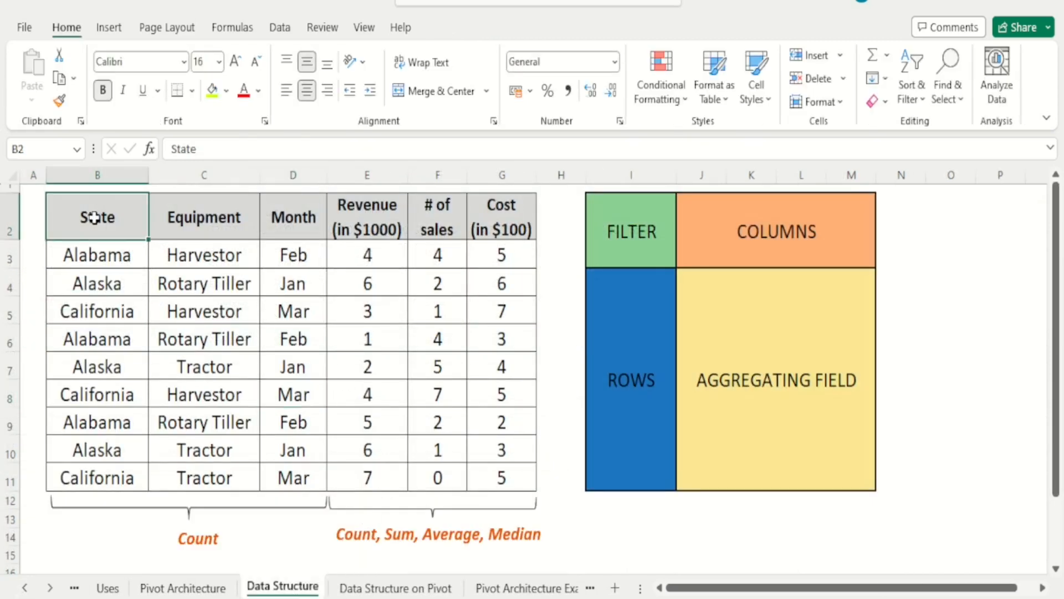
key(Right)
key(Left)
key(Right)
key(Right)
key(Right)
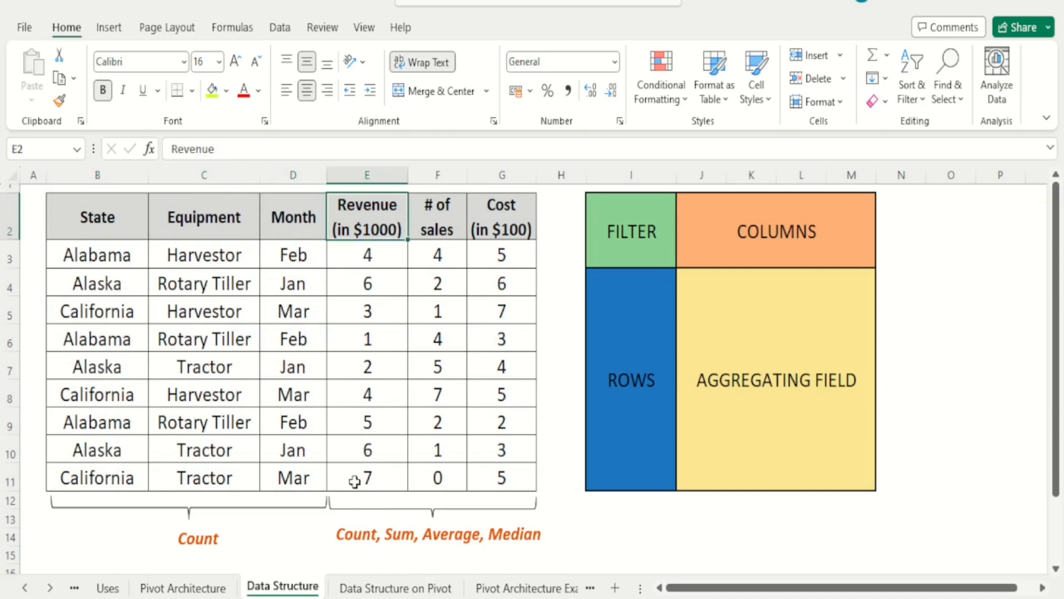
key(Left)
key(Left)
key(Left)
Examine the State, Equipment and Month entries in the rows of the Data Structure table.
key(Down)
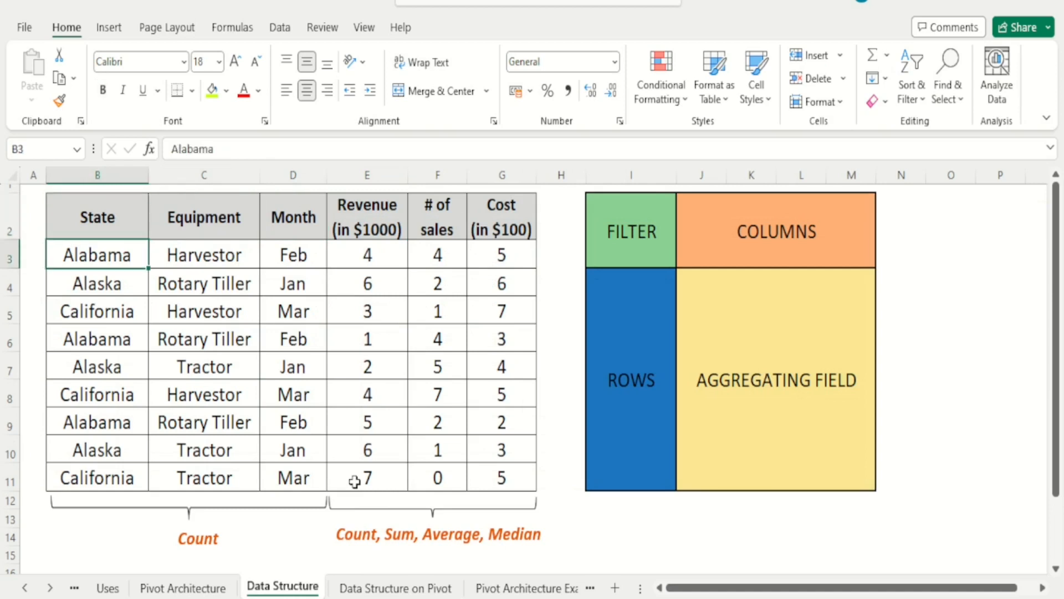
key(Right)
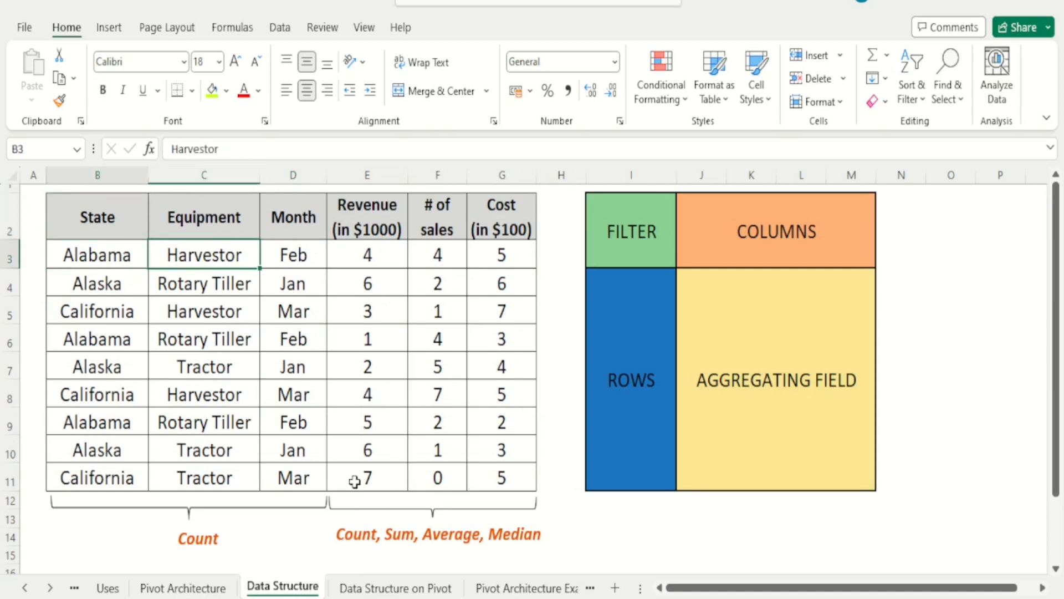
key(Left)
key(Down)
key(Down)
key(Right)
key(Right)
key(Down)
key(Down)
key(Down)
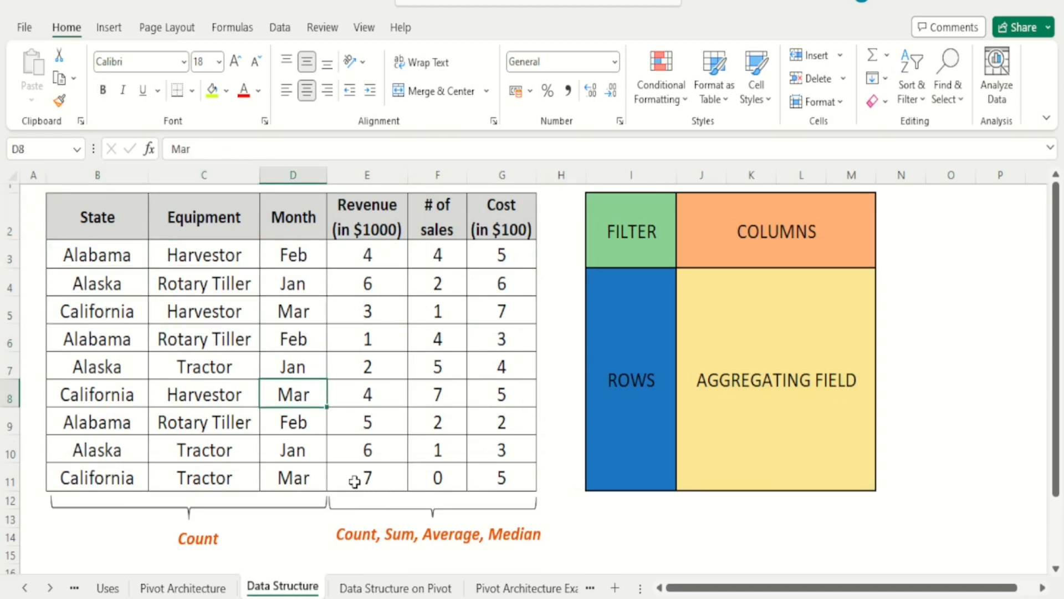
key(Left)
key(Up)
key(Up)
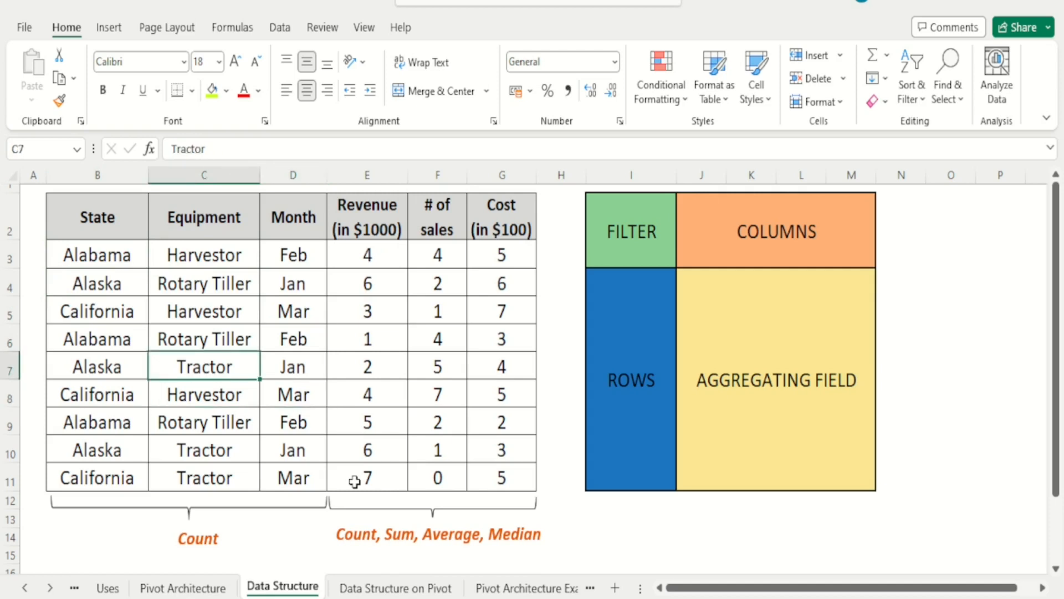
key(Left)
key(Up)
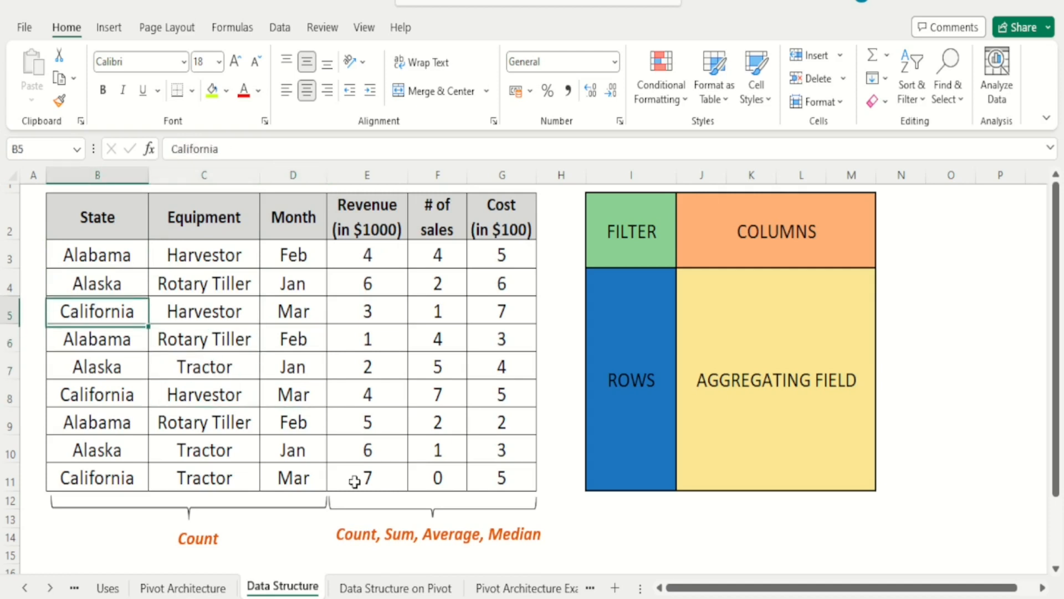
key(Down)
key(Down)
key(Down)
key(Right)
key(Right)
key(Right)
key(Up)
key(Up)
key(Left)
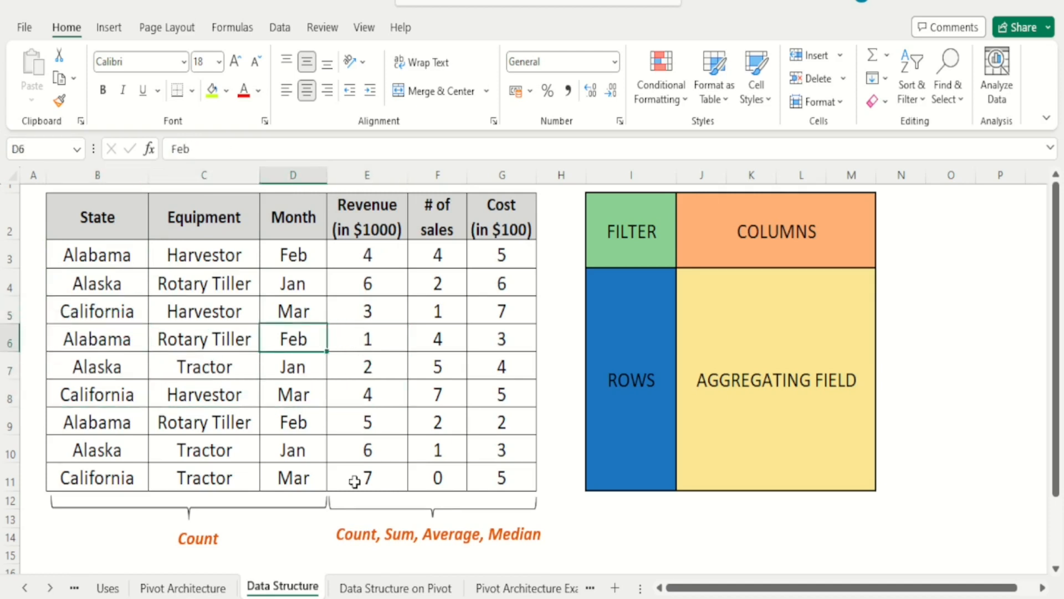
key(Left)
key(Left)
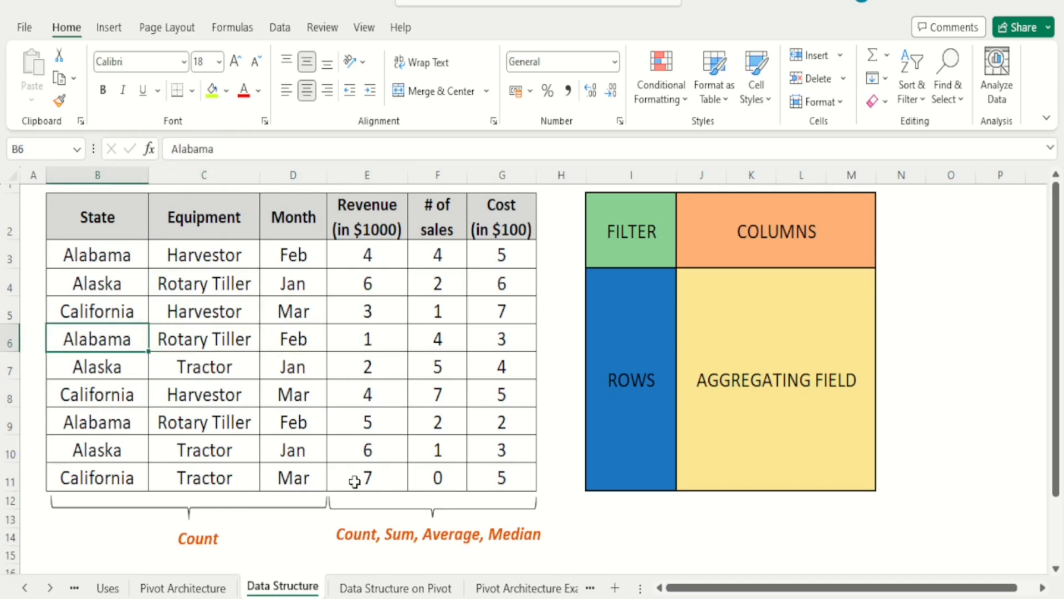
Return to Sheet2 with the Sale Revenue pivot table.
click(50, 588)
click(50, 588)
click(50, 588)
click(50, 587)
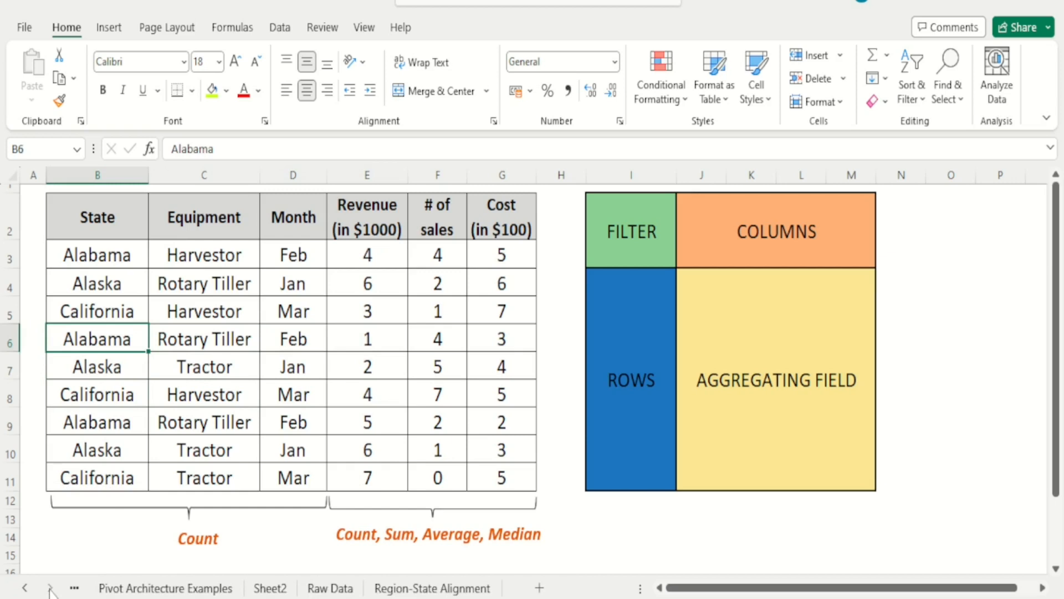
click(274, 589)
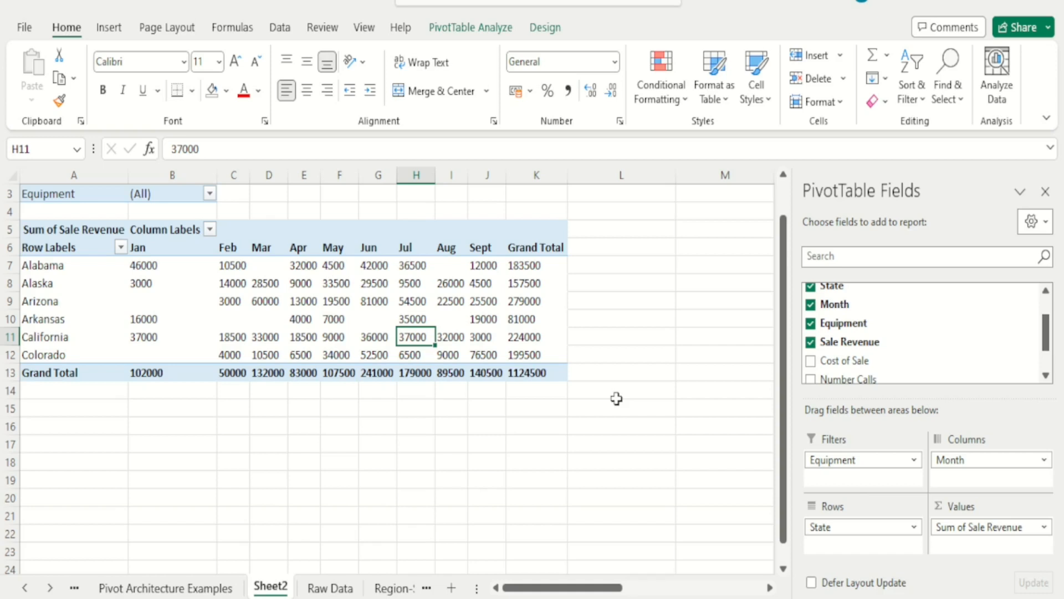
Filter the Sale Revenue pivot table by Equipment to show only Harvestor.
click(210, 194)
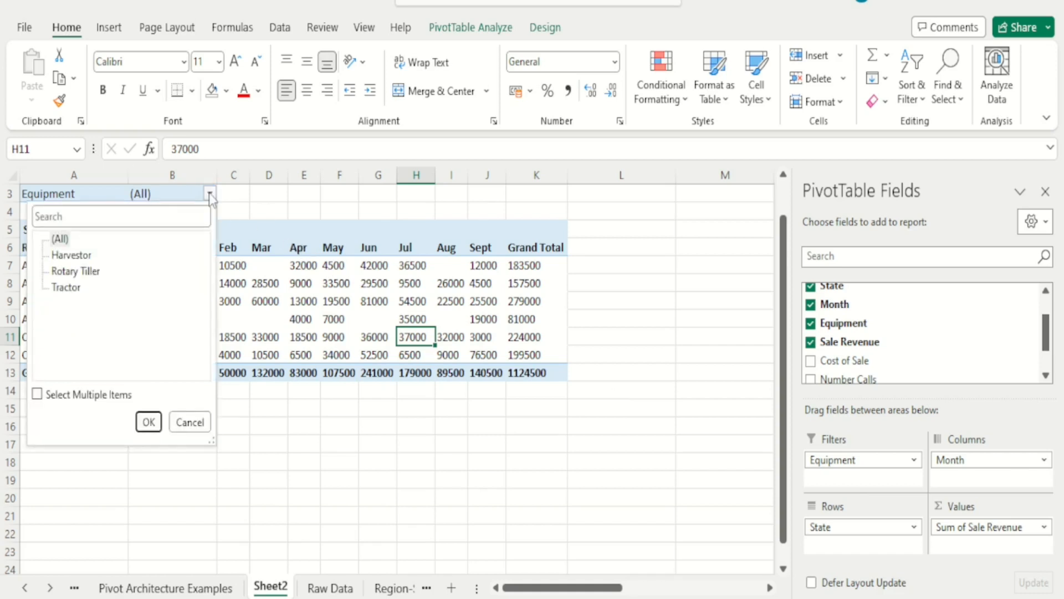
click(71, 255)
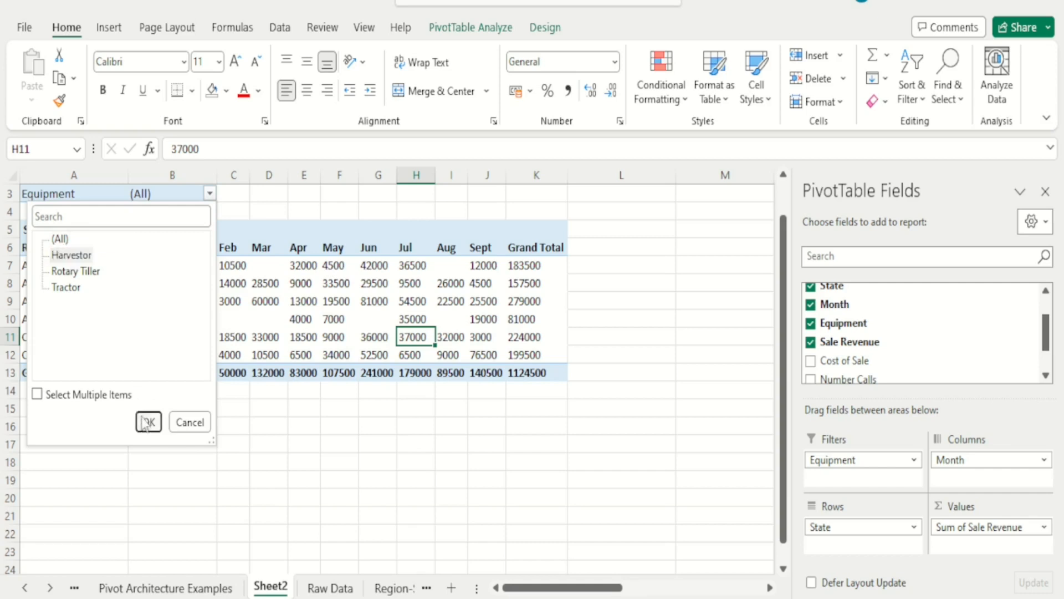
click(71, 255)
click(148, 422)
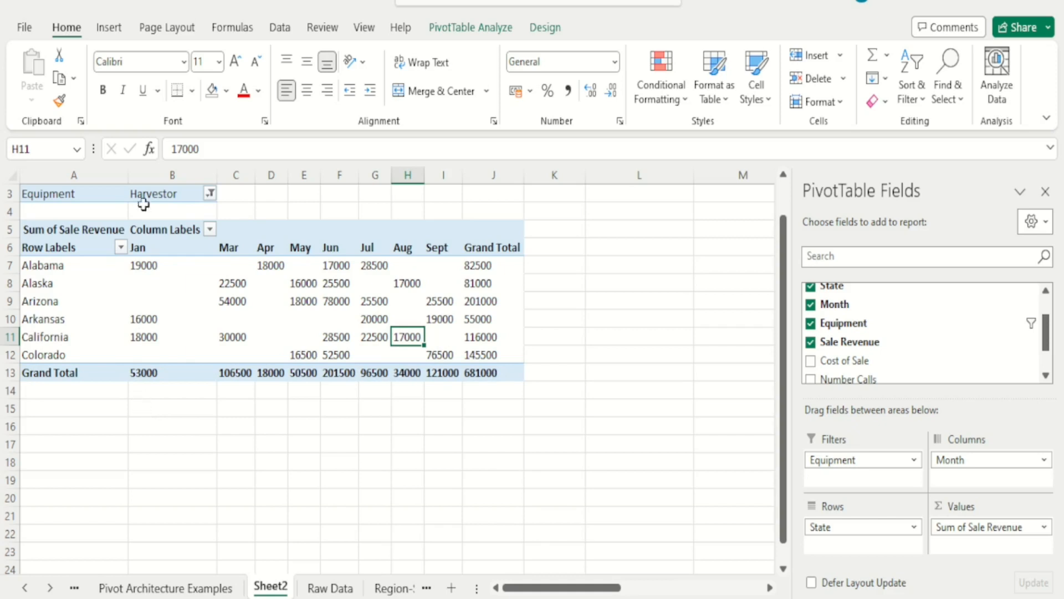
Change the pivot table's Equipment filter to Rotary Tiller.
click(210, 193)
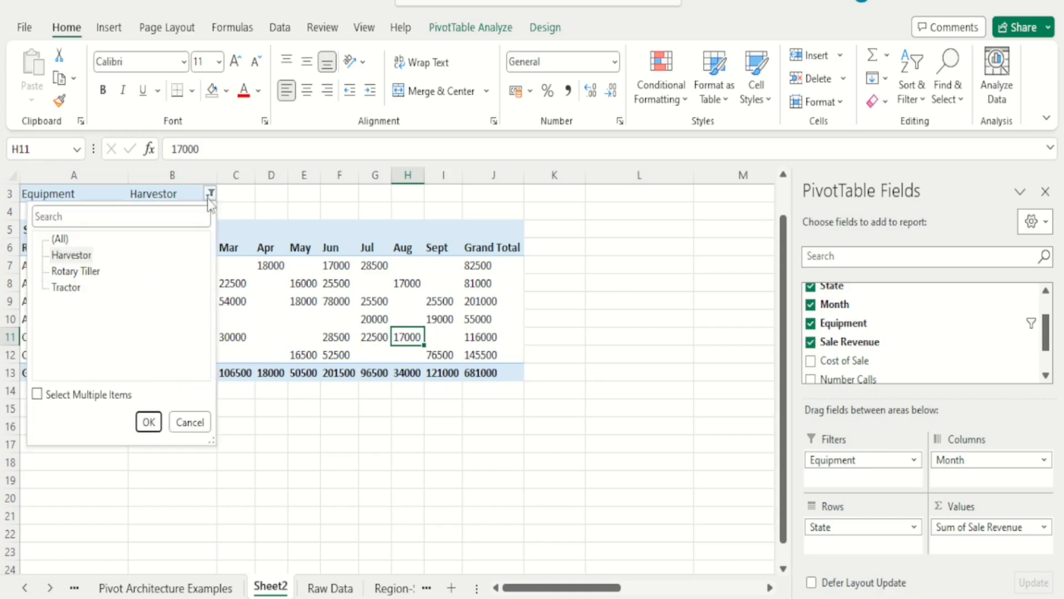
click(82, 271)
click(149, 424)
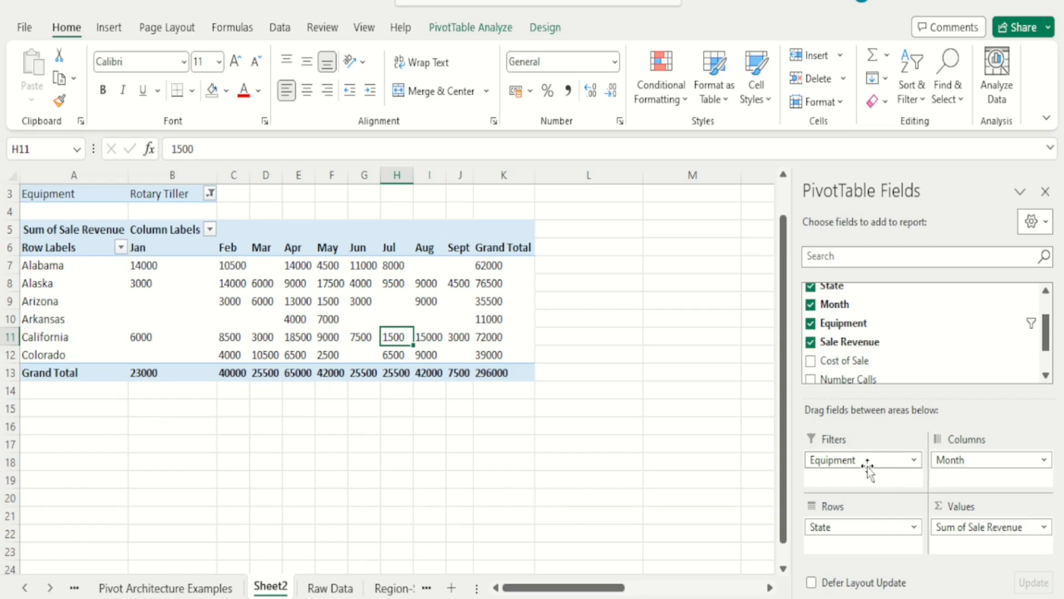
Remove the Equipment field from the pivot table's filters.
drag(867, 465, 921, 334)
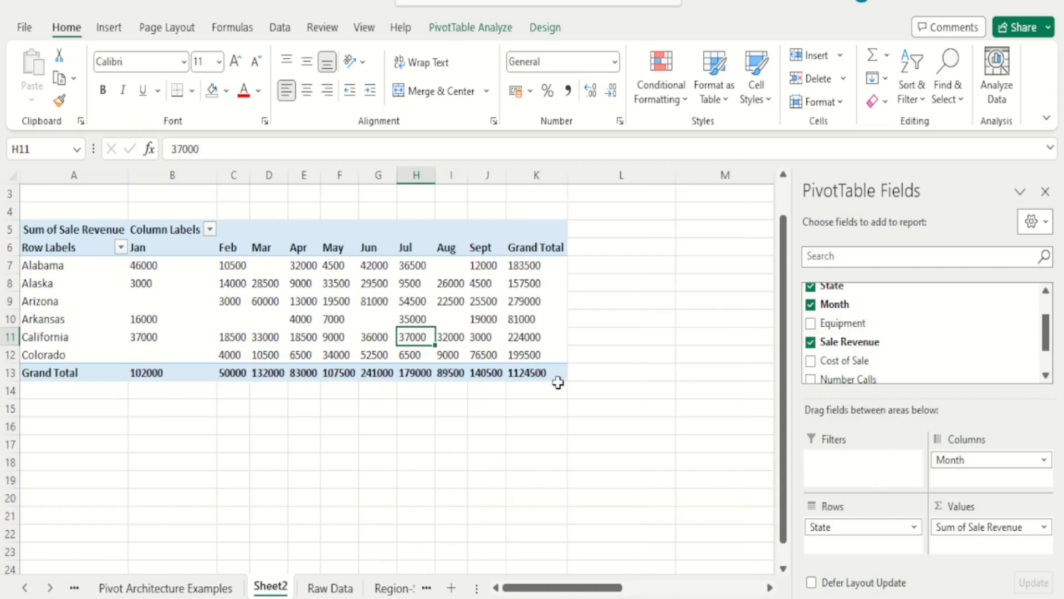
Look over the body and Grand Total column of the Sale Revenue pivot table.
drag(547, 372, 68, 237)
key(Up)
key(Up)
key(Up)
key(Up)
key(Up)
key(Up)
key(Up)
key(Up)
key(Up)
key(Up)
key(Up)
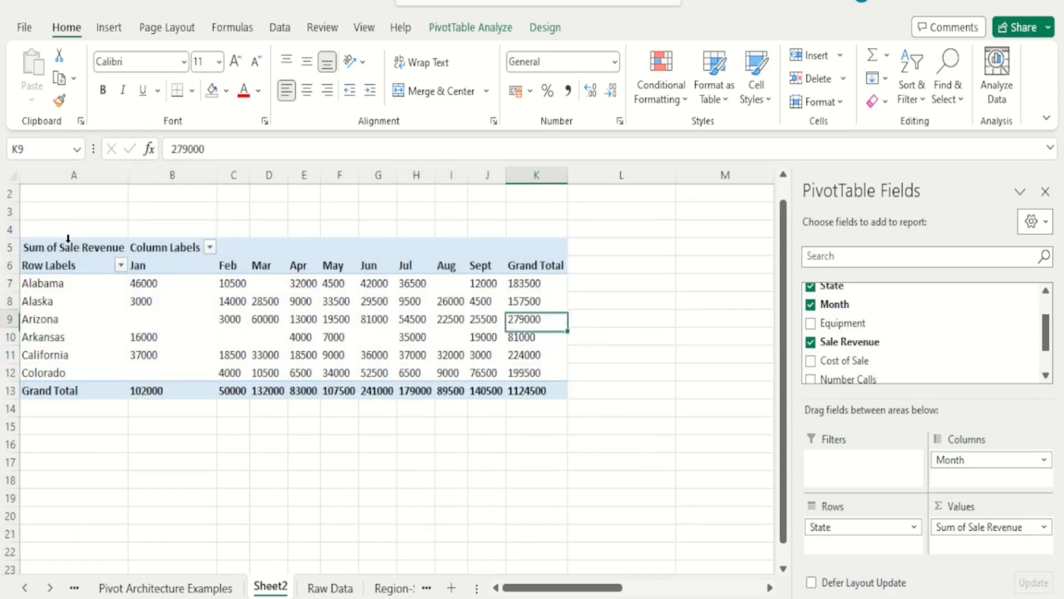
Select the entire Sale Revenue pivot table in A5:K13 and cut it.
key(Down)
key(Down)
key(Down)
key(Down)
key(Down)
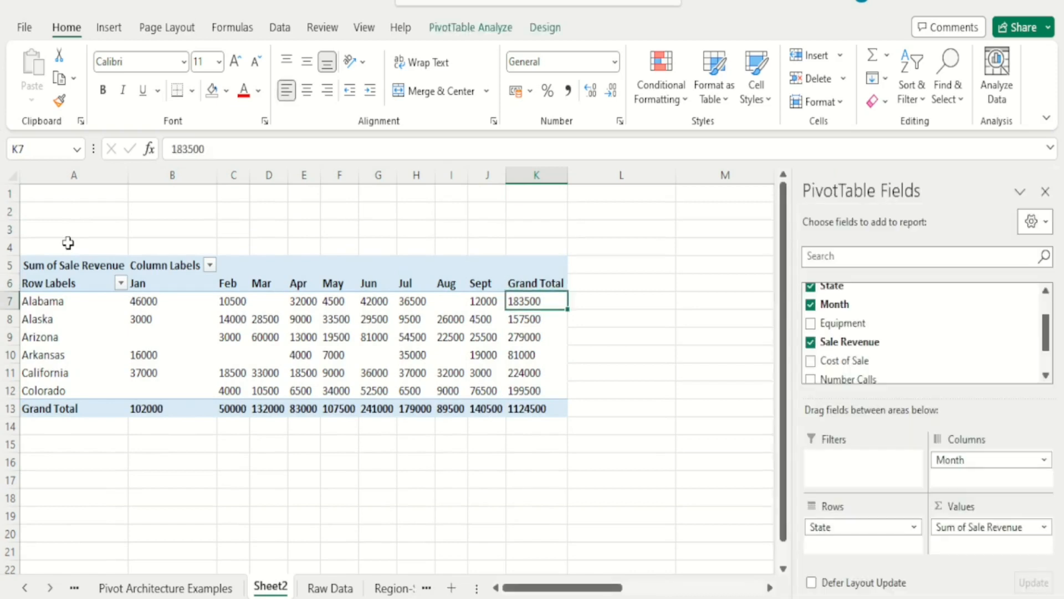
key(Up)
key(Up)
key(shift+Left)
key(shift+Left)
key(shift+Left)
key(shift+Left)
key(shift+Left)
key(shift+Left)
key(shift+Left)
key(shift+Left)
key(shift+Left)
key(shift+Left)
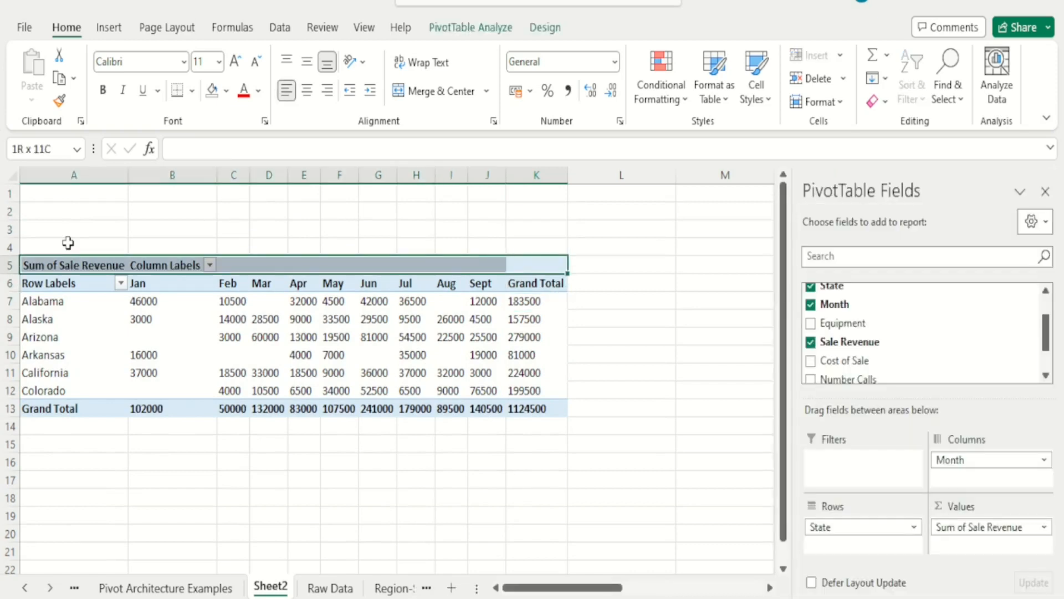
key(shift+Down)
key(shift+Down)
key(shift+Down)
key(shift+Down)
key(shift+Down)
key(shift+Down)
key(shift+Down)
key(shift+Down)
key(ctrl+c)
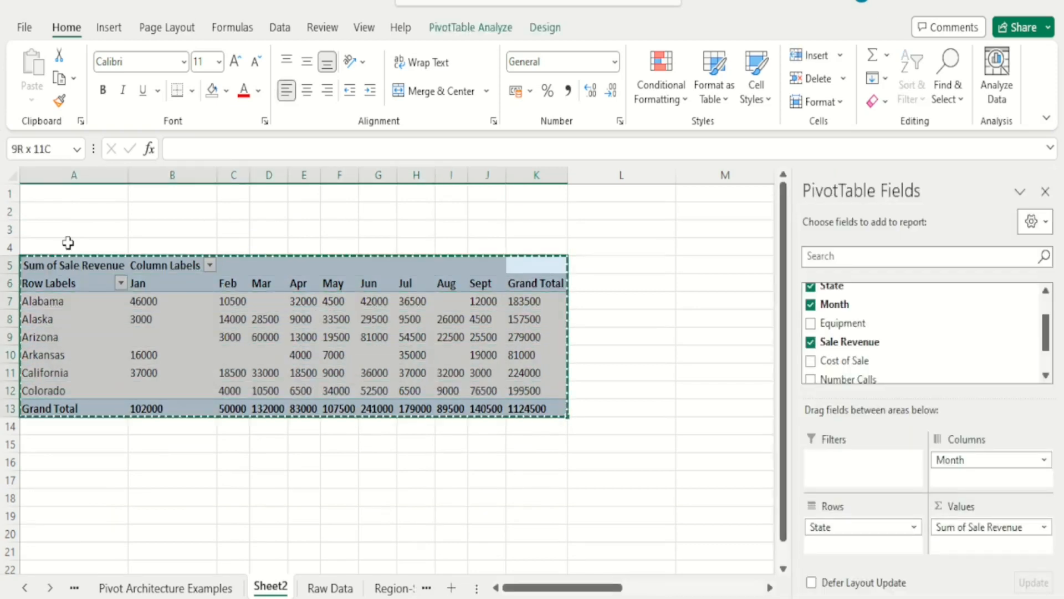
Paste the cut pivot table three rows lower, starting at cell A8.
key(Down)
key(Down)
key(Down)
key(Left)
key(Left)
key(Left)
key(Left)
key(Left)
key(Left)
key(Left)
key(Left)
key(Left)
key(Left)
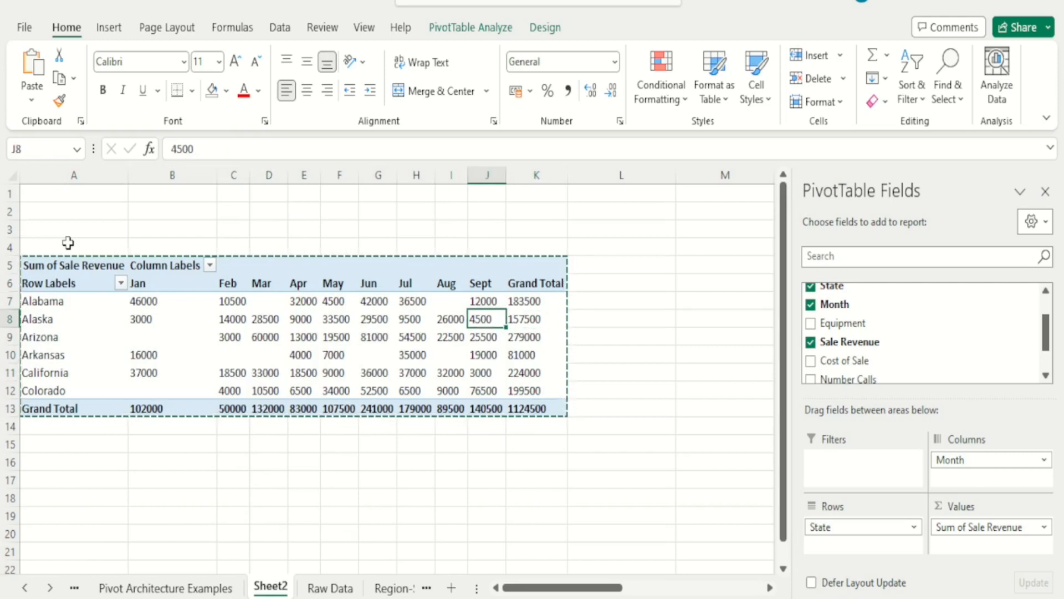
key(ctrl+v)
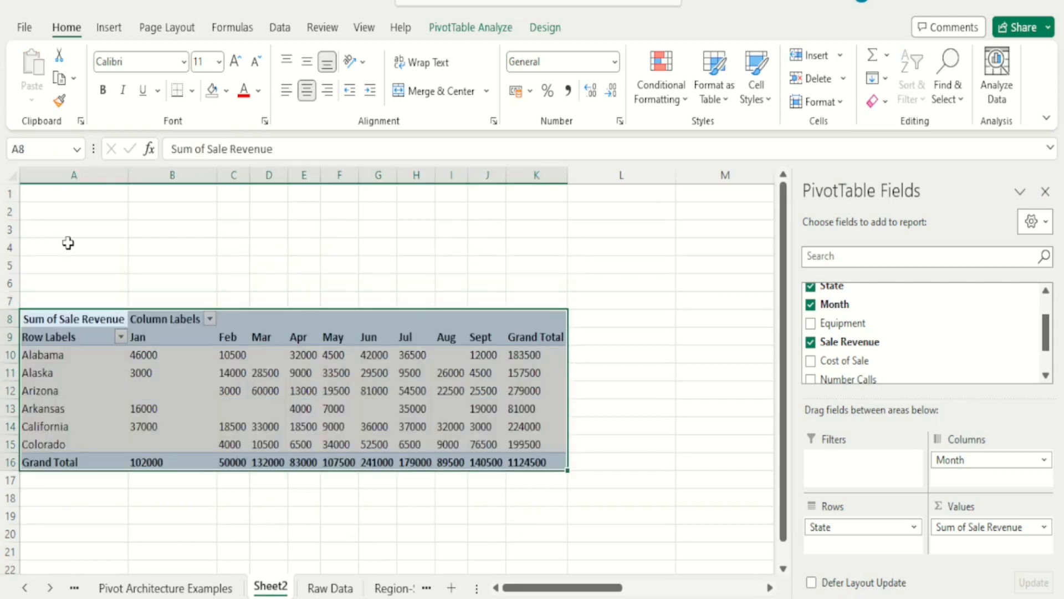
click(636, 301)
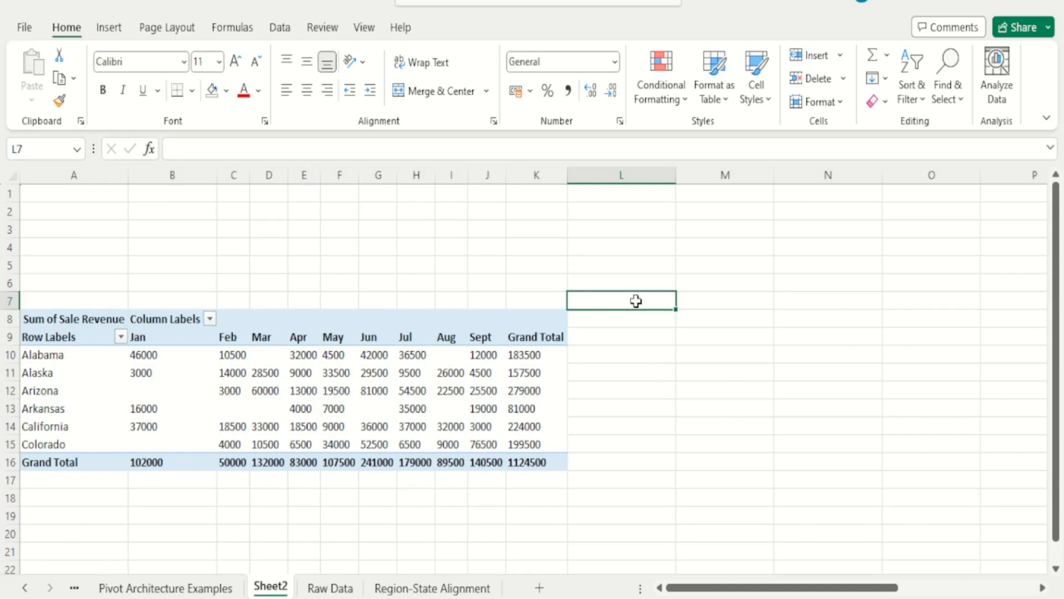
Insert an Equipment slicer for the pivot table and place it over the empty columns L and M beside the table.
click(461, 389)
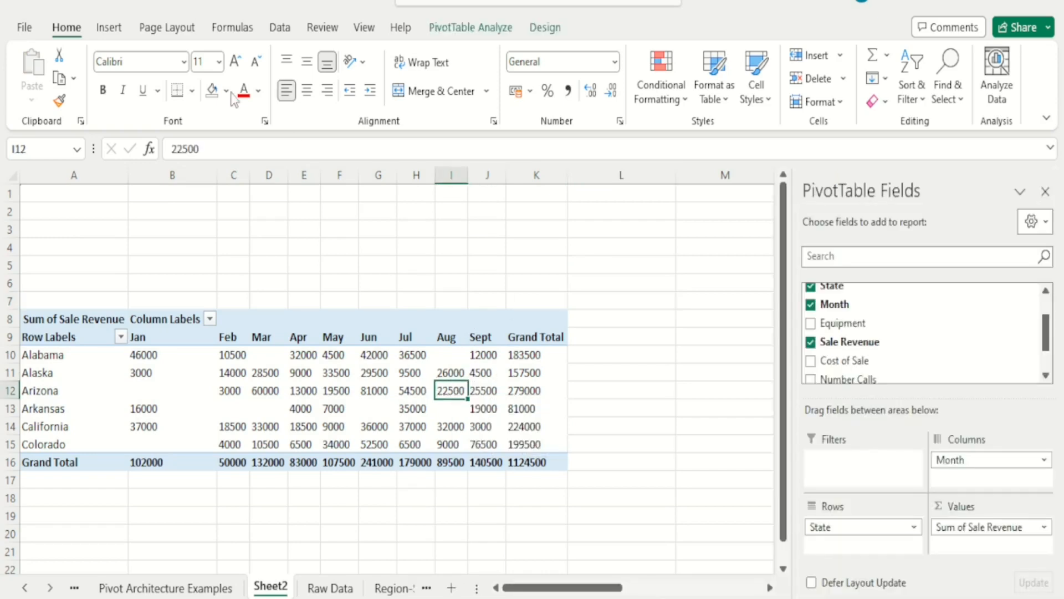
click(106, 28)
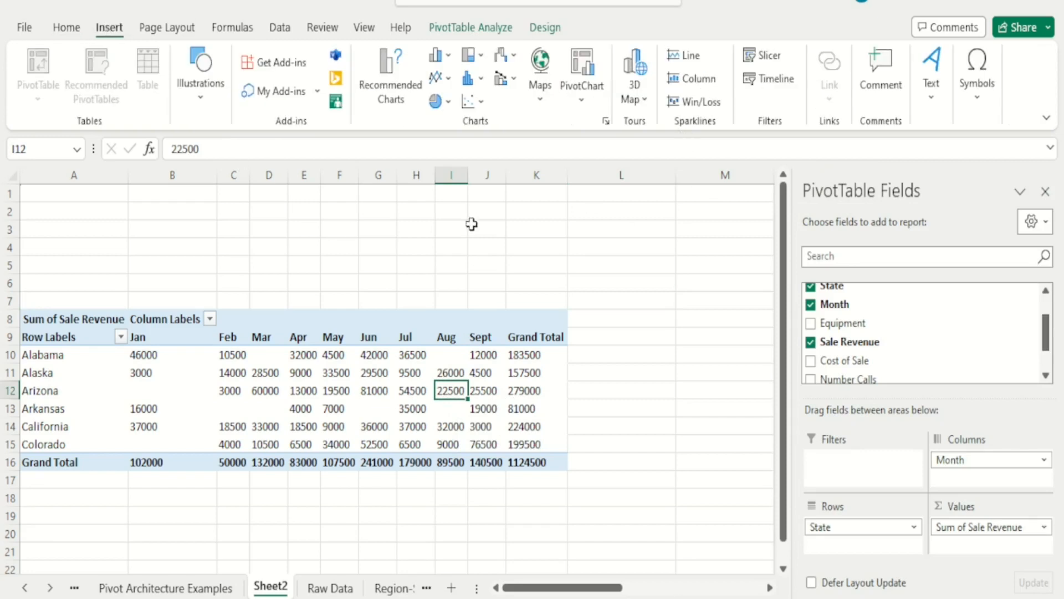
click(751, 57)
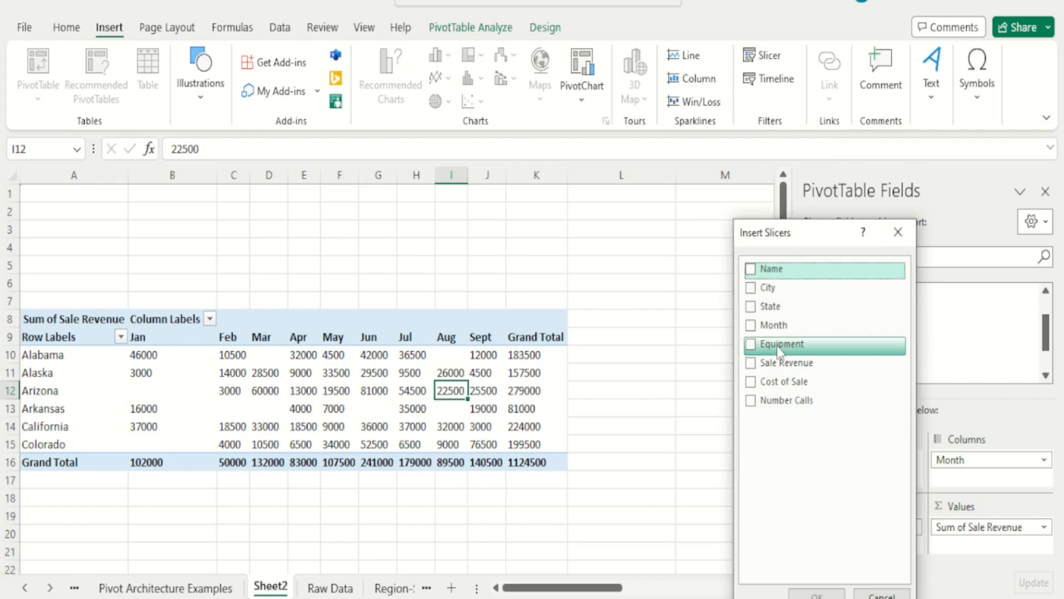
click(761, 352)
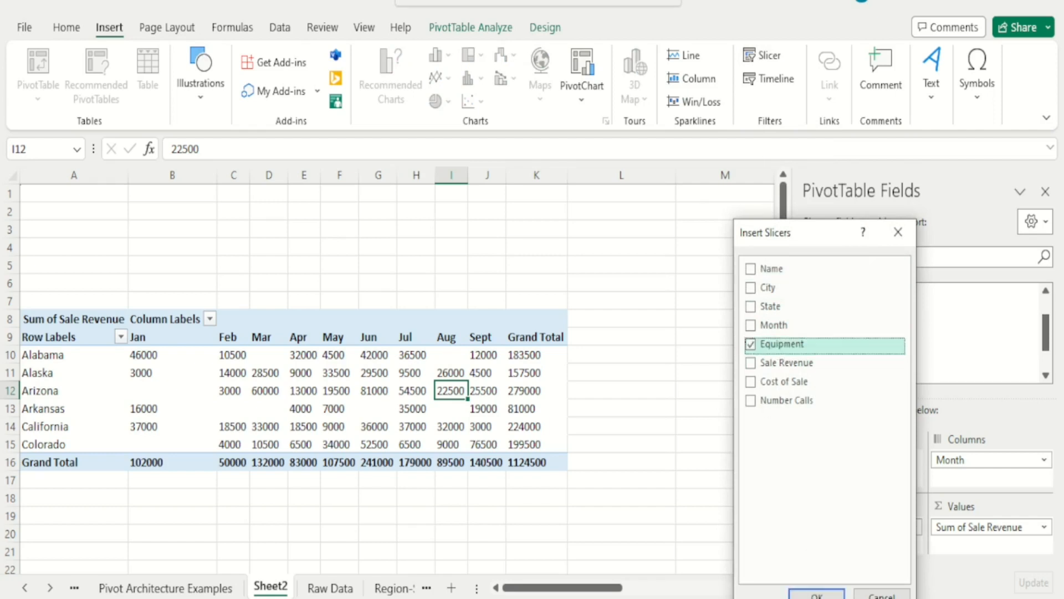
click(817, 594)
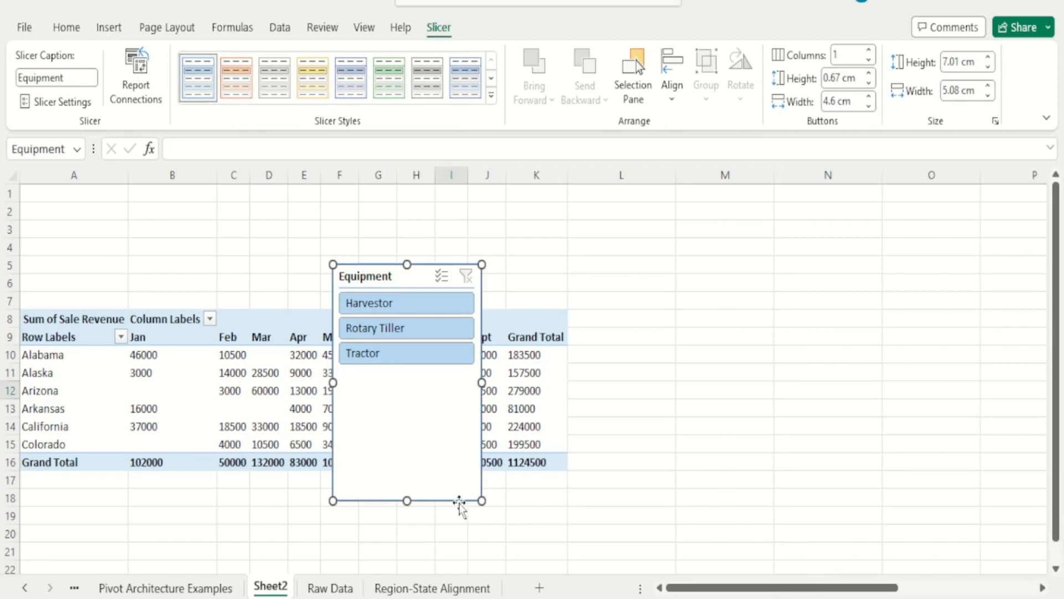
drag(463, 499, 742, 491)
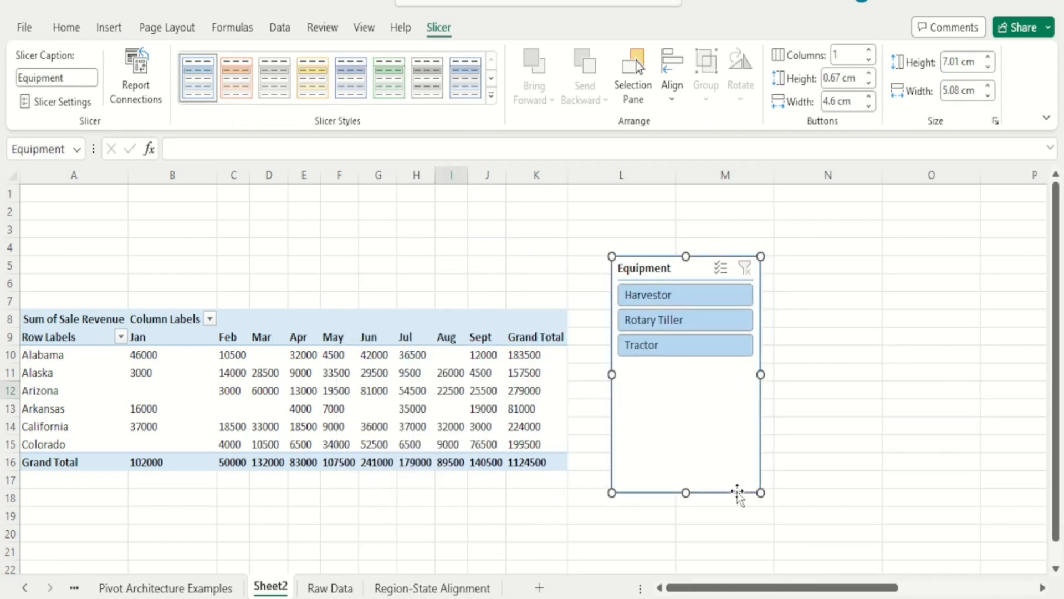
click(912, 452)
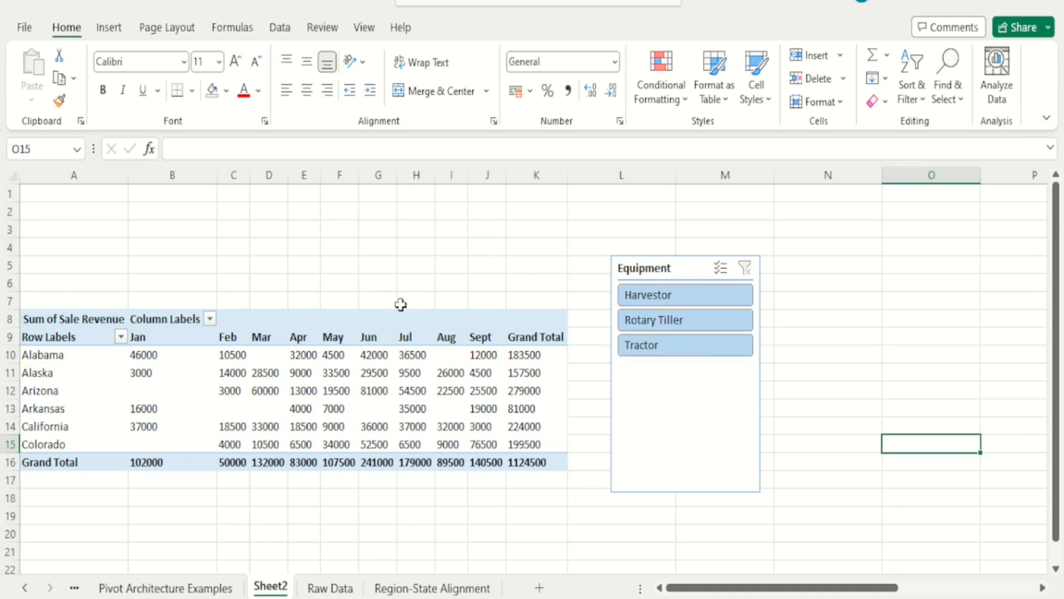
Filter the pivot table with the Equipment slicer by Harvestor, and switch the selection to Rotary Tiller.
mouse_move(314, 371)
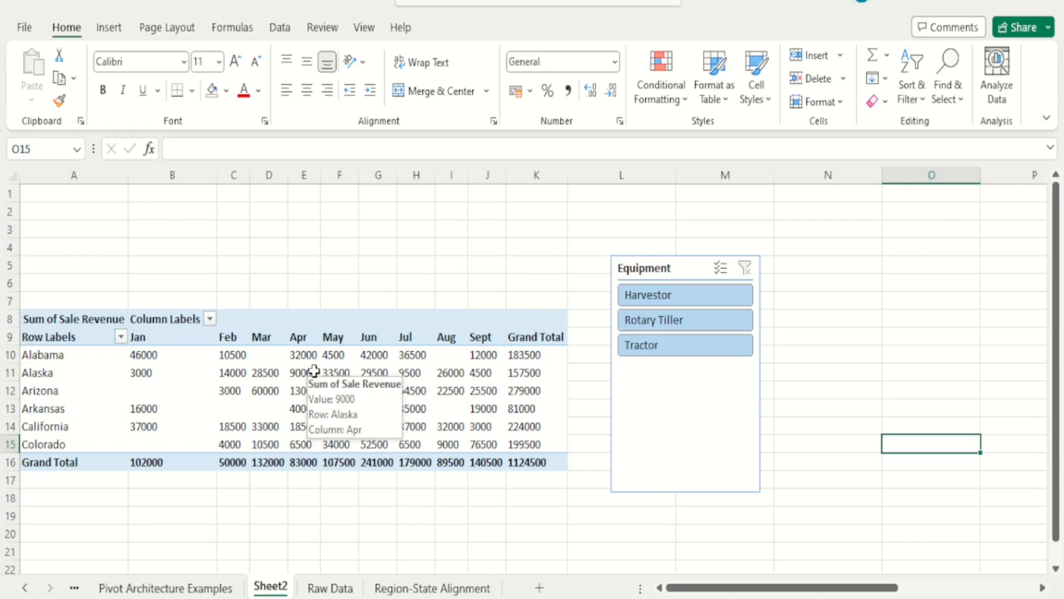
click(664, 299)
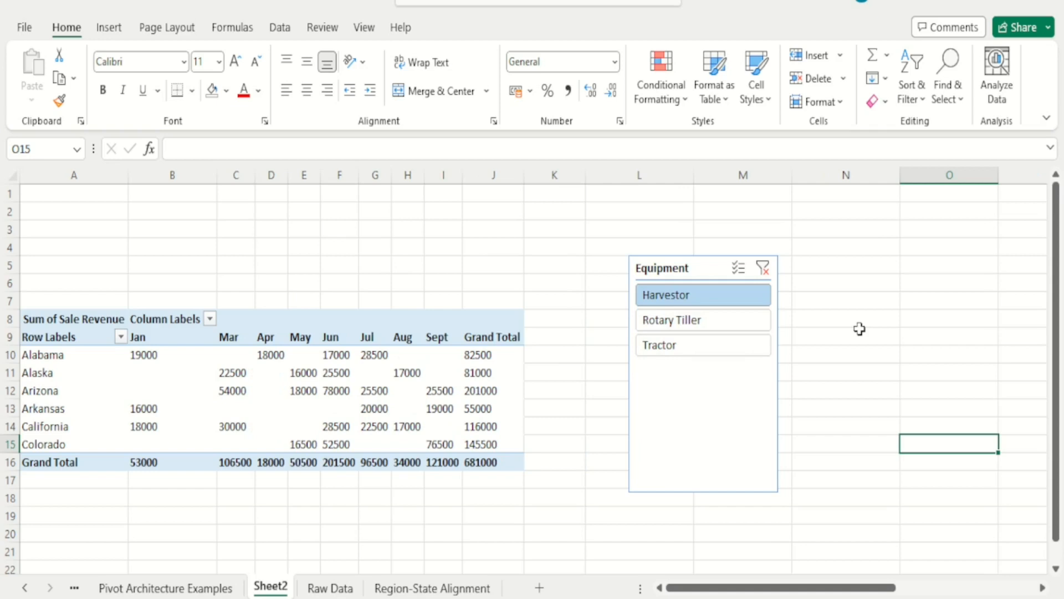
click(702, 328)
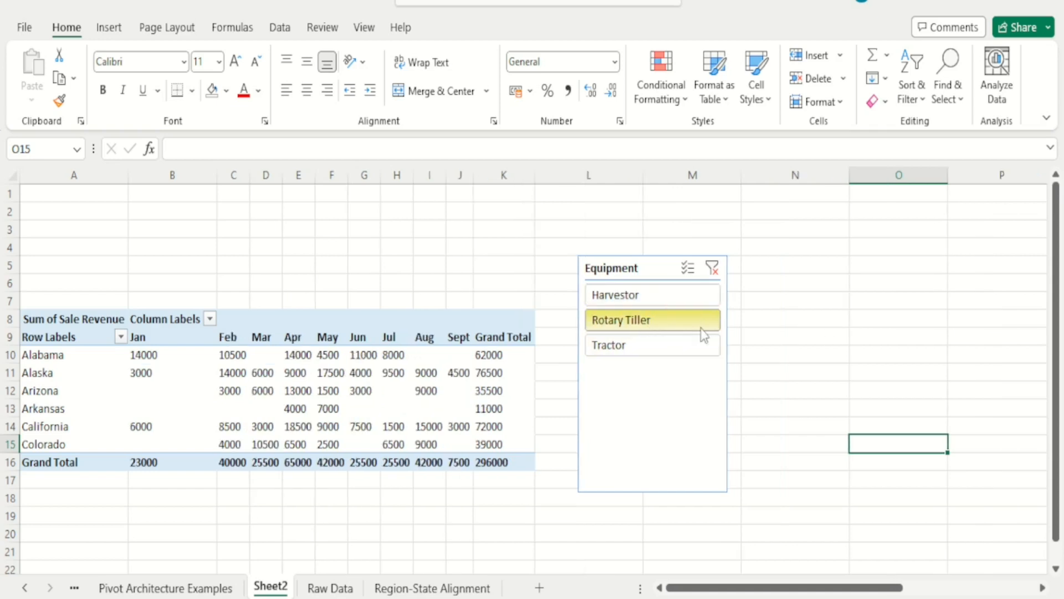
click(841, 331)
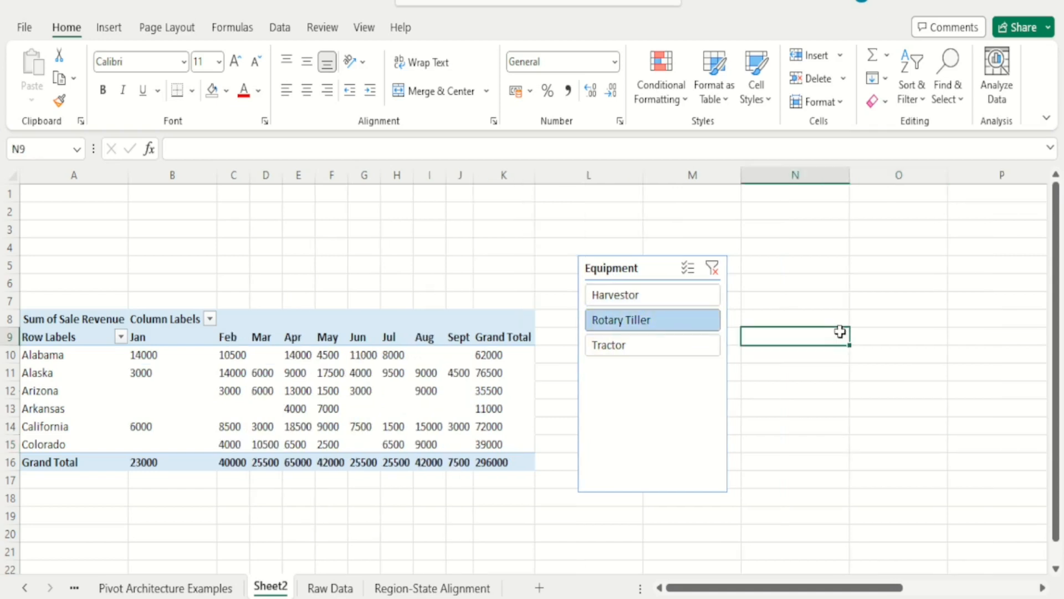